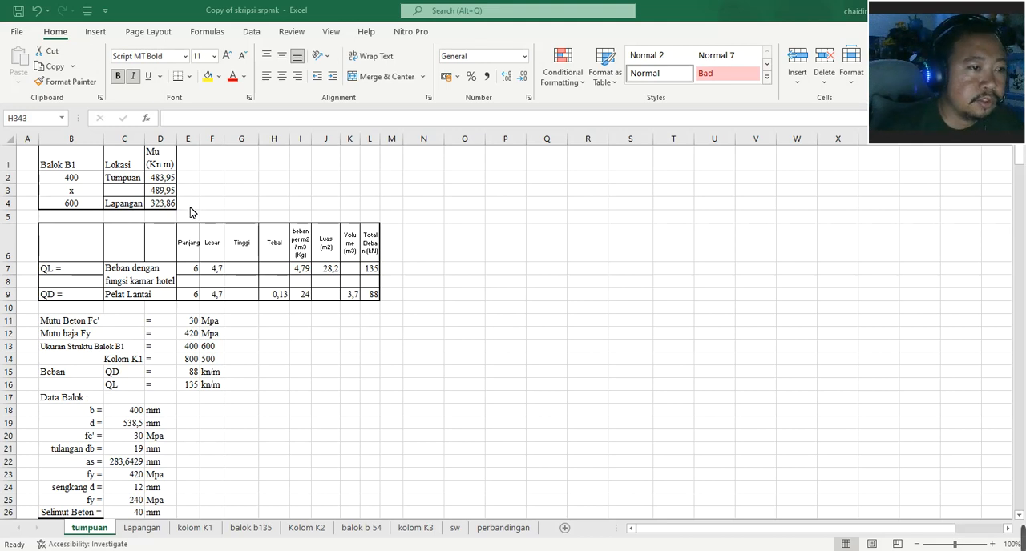
- Review the load table, material strengths and Data Balok values on the tumpuan sheet, including the source of d in C19
{"action": "scroll", "coordinate": [192, 218], "scroll_direction": "down", "scroll_amount": 1}
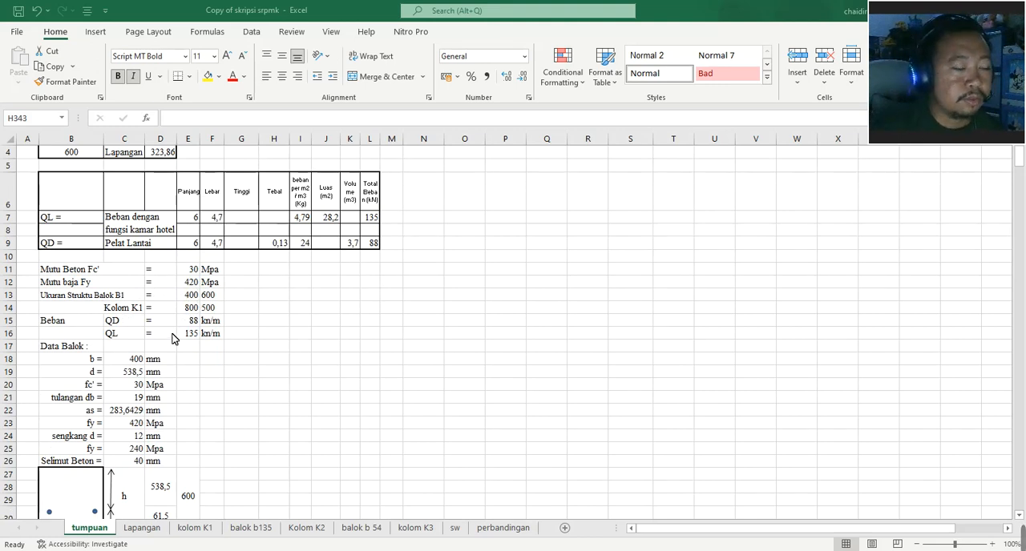
{"action": "scroll", "coordinate": [115, 340], "scroll_direction": "down", "scroll_amount": 2}
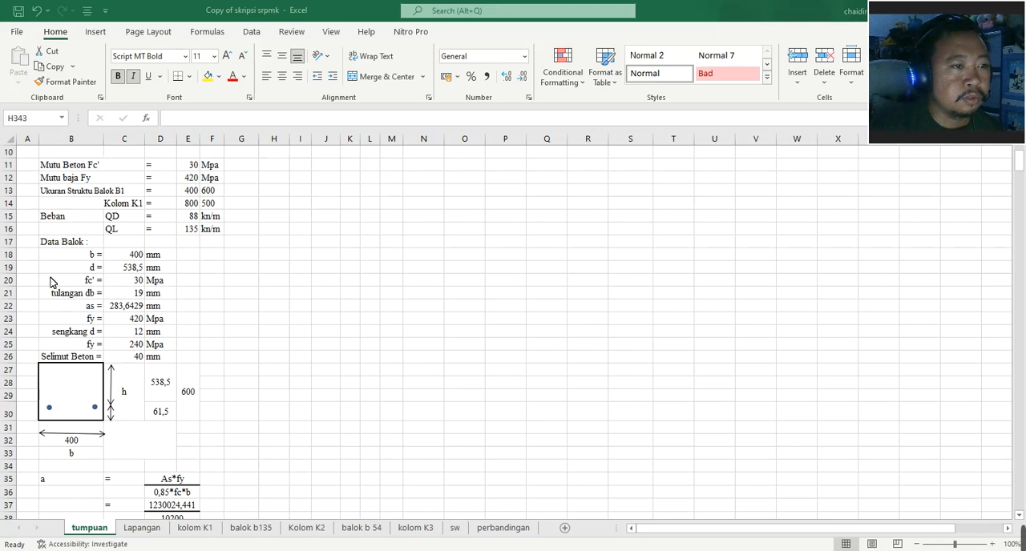
{"action": "scroll", "coordinate": [101, 237], "scroll_direction": "down", "scroll_amount": 1}
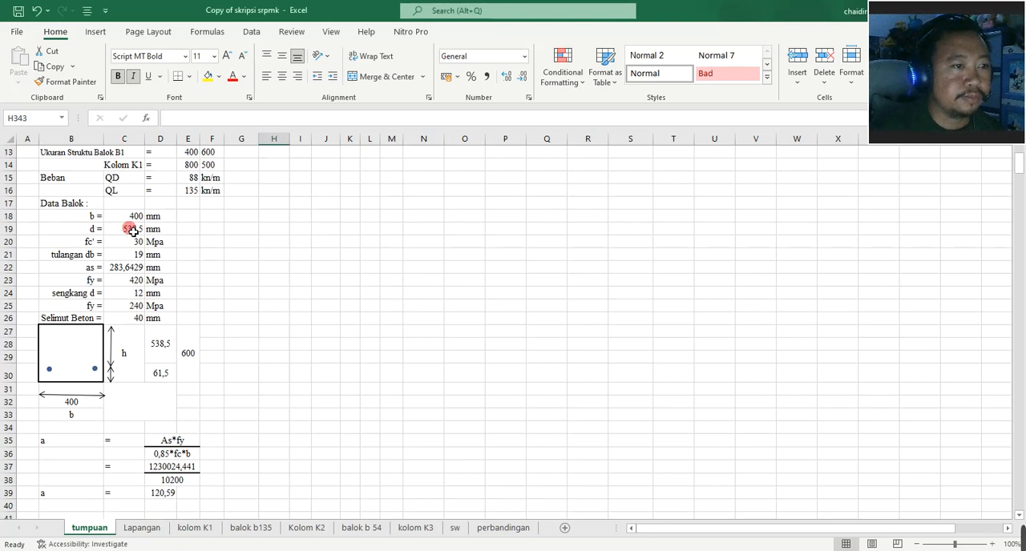
{"action": "left_click", "coordinate": [133, 230]}
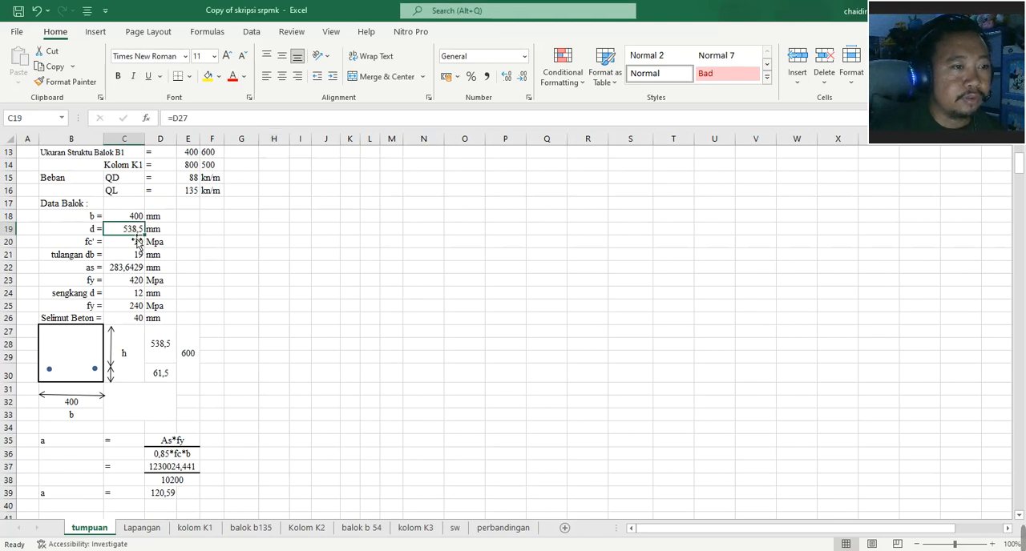
- Examine the terms of the effective depth d in the Ln>4d requirement and compare them with the Data Balok inputs
{"action": "scroll", "coordinate": [134, 241], "scroll_direction": "down", "scroll_amount": 2}
{"action": "scroll", "coordinate": [135, 248], "scroll_direction": "down", "scroll_amount": 6}
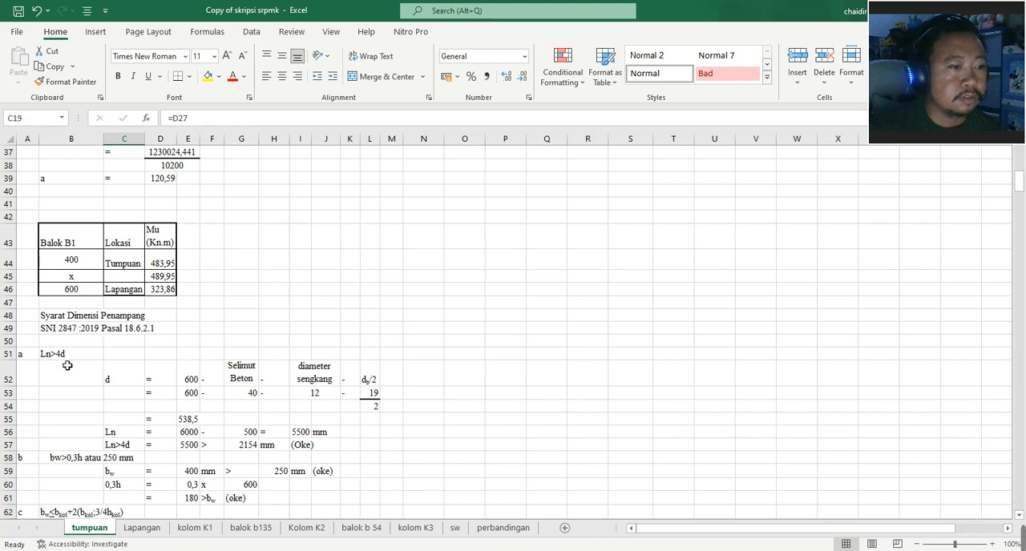
{"action": "scroll", "coordinate": [67, 365], "scroll_direction": "down", "scroll_amount": 2}
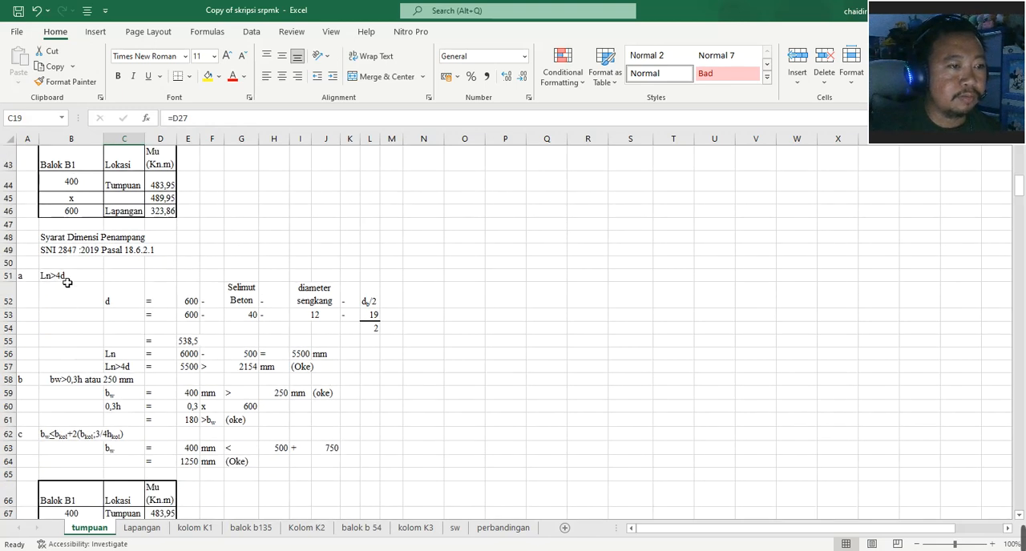
{"action": "left_click", "coordinate": [143, 301]}
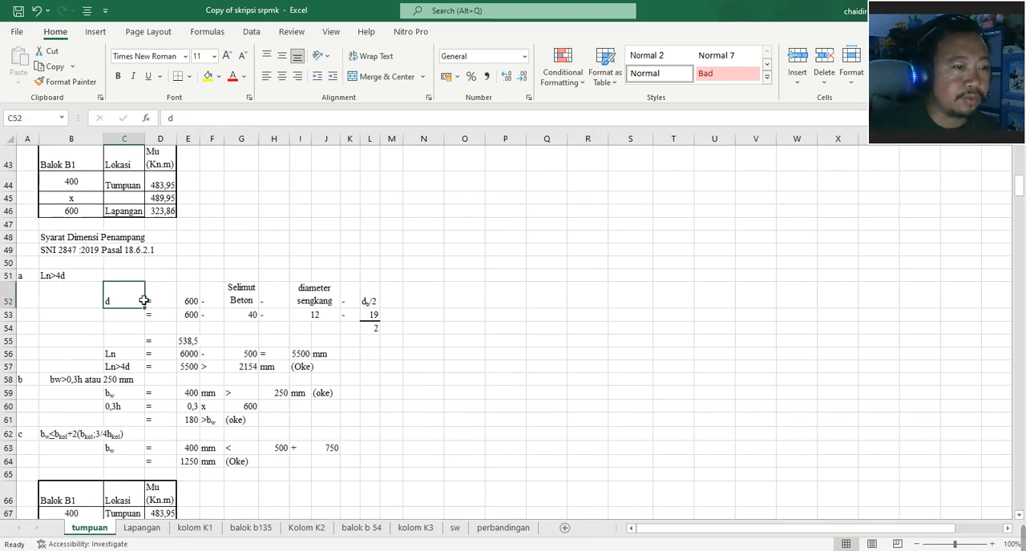
{"action": "left_click", "coordinate": [197, 302]}
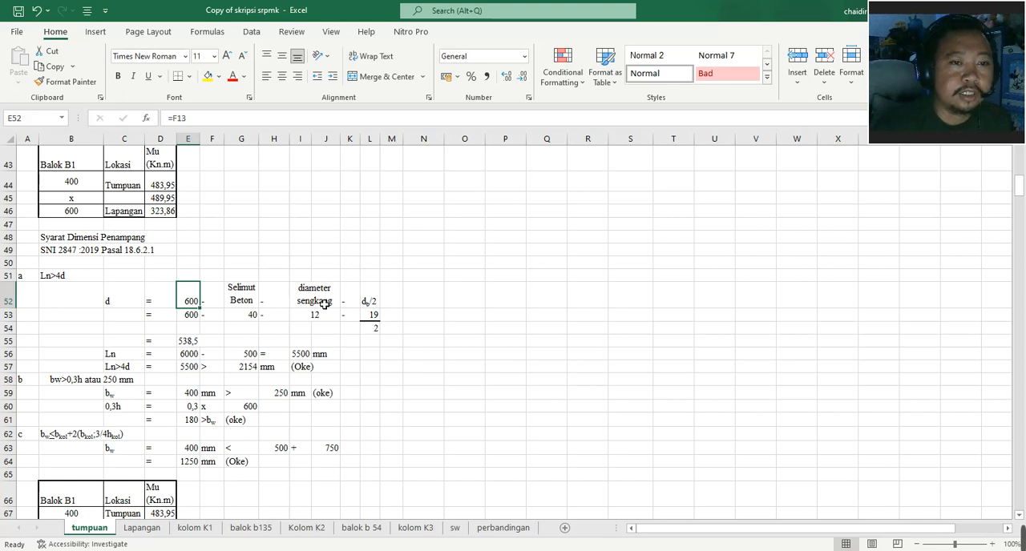
{"action": "scroll", "coordinate": [328, 302], "scroll_direction": "up", "scroll_amount": 4}
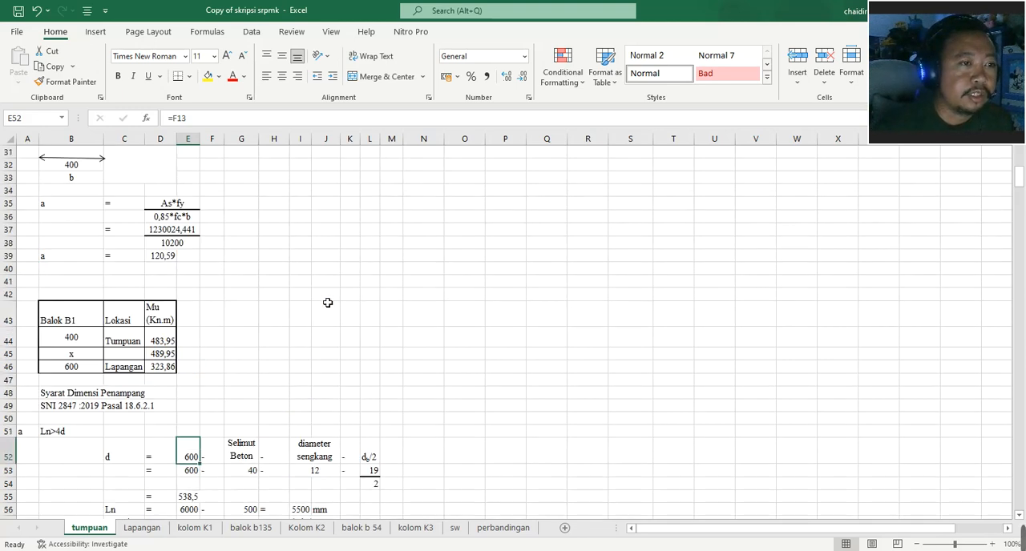
{"action": "scroll", "coordinate": [327, 303], "scroll_direction": "up", "scroll_amount": 6}
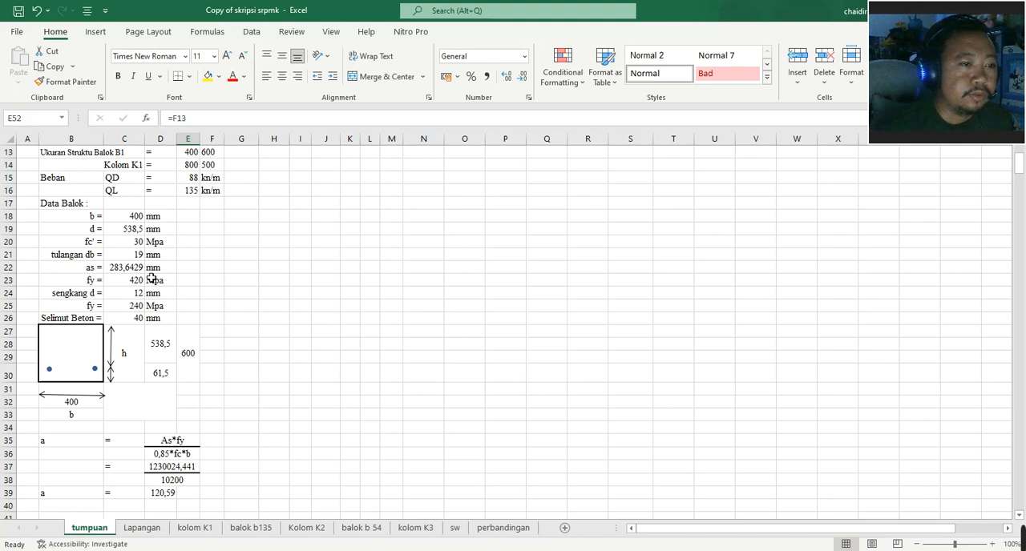
{"action": "scroll", "coordinate": [151, 281], "scroll_direction": "down", "scroll_amount": 1}
{"action": "scroll", "coordinate": [151, 282], "scroll_direction": "down", "scroll_amount": 10}
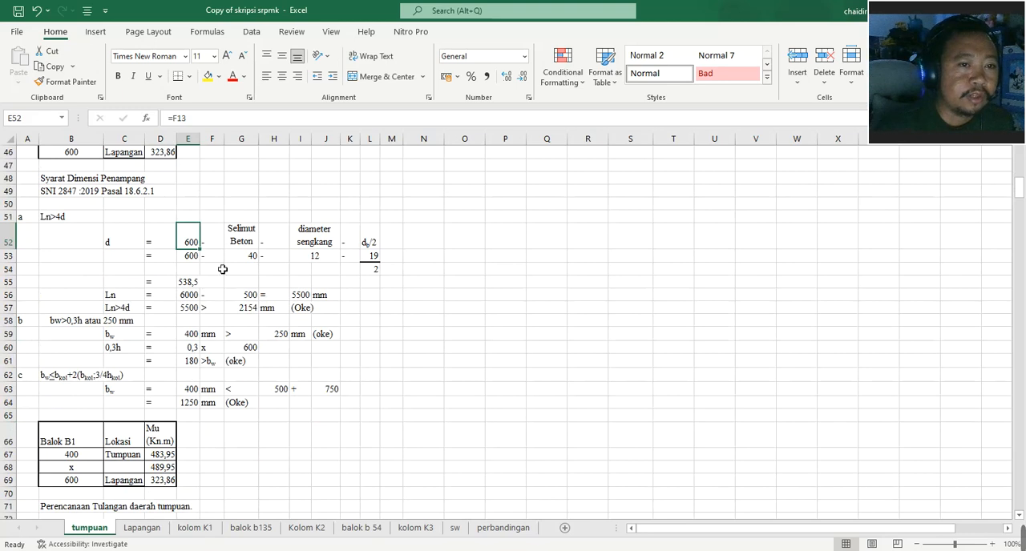
- Inspect the formulas for the effective depth in E55 and the 4d limit in G57, leaving both as they are
{"action": "left_click", "coordinate": [194, 286]}
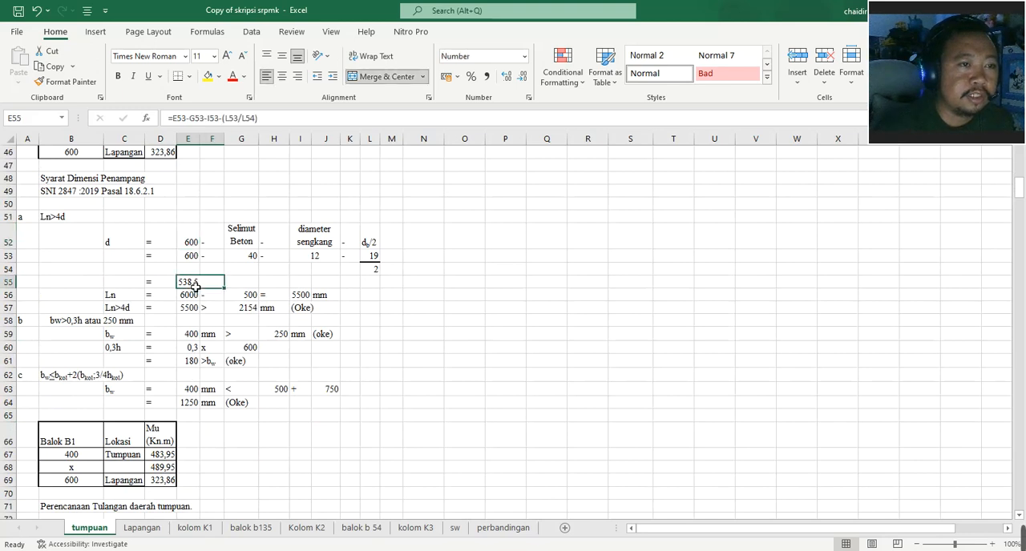
{"action": "double_click", "coordinate": [195, 286]}
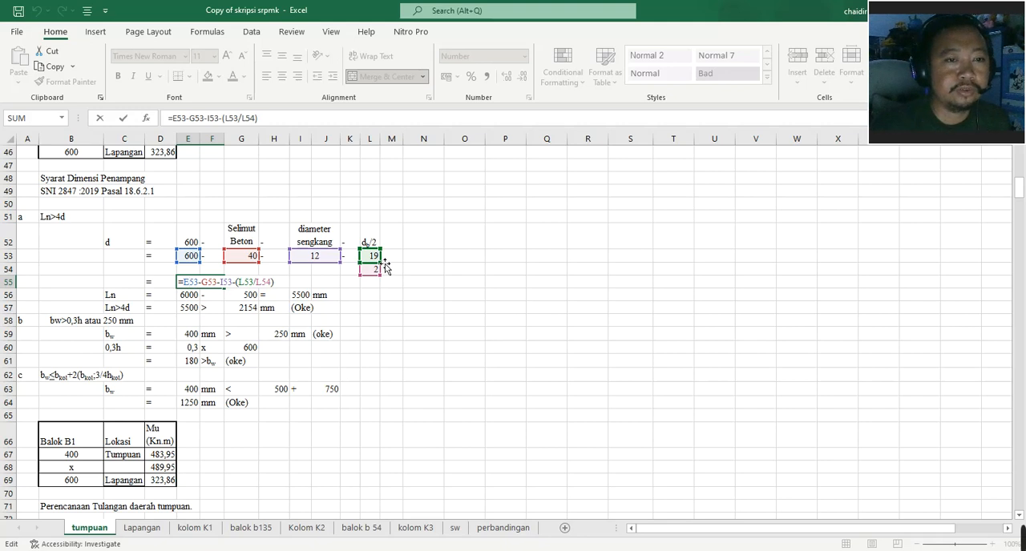
{"action": "left_click", "coordinate": [380, 311]}
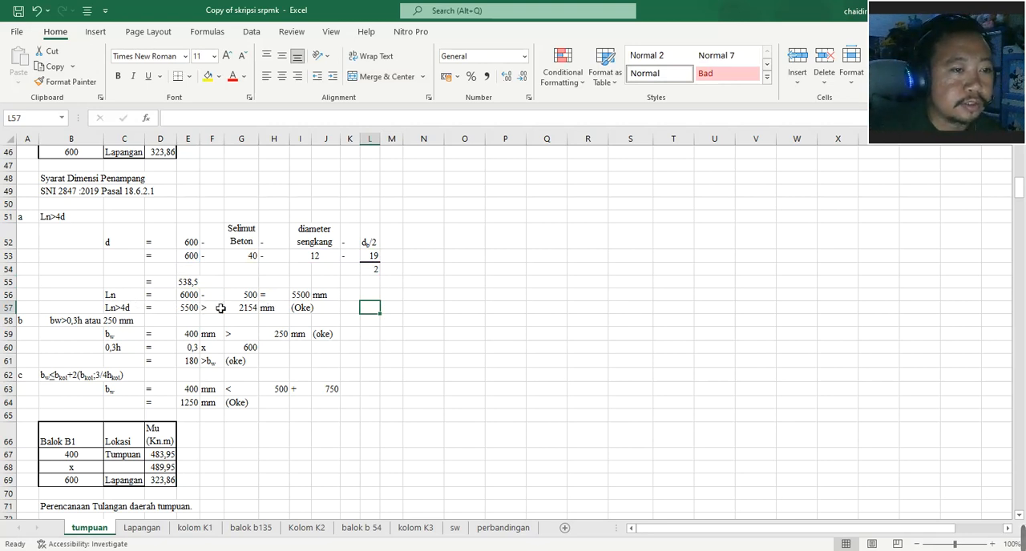
{"action": "double_click", "coordinate": [251, 310]}
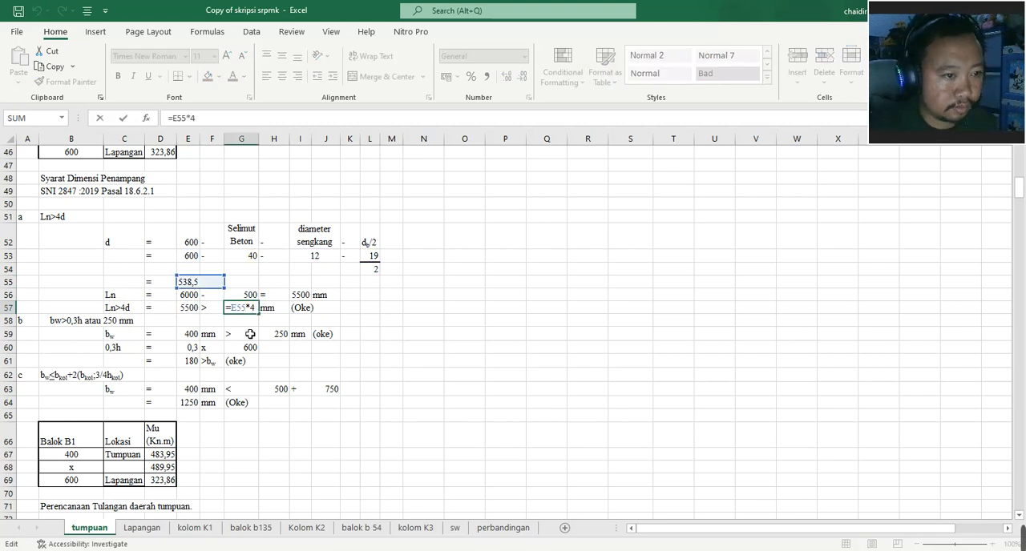
{"action": "key", "text": "ctrl+Return"}
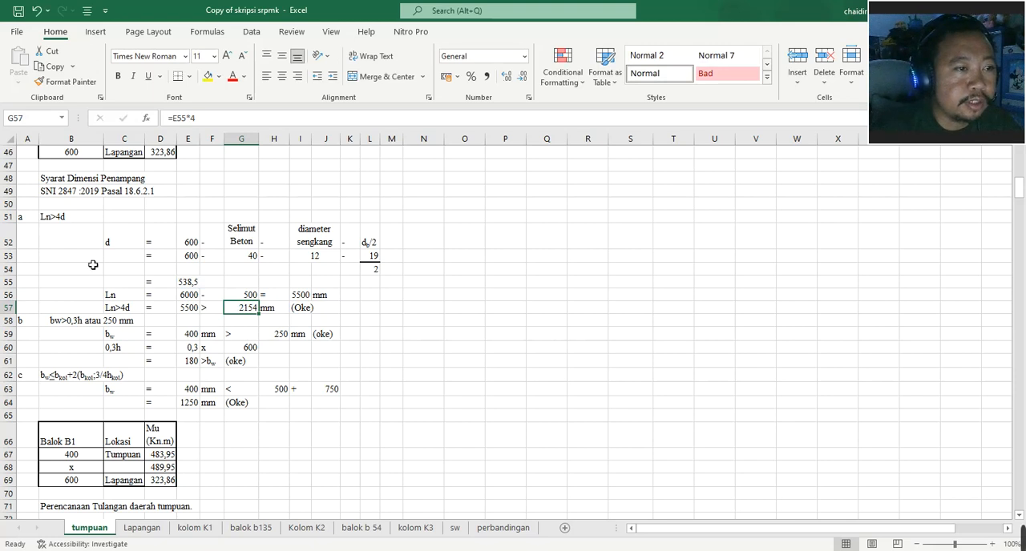
- Examine the beam cross-section sketch with its h and b dimensions below the Data Balok list
{"action": "scroll", "coordinate": [117, 247], "scroll_direction": "up", "scroll_amount": 10}
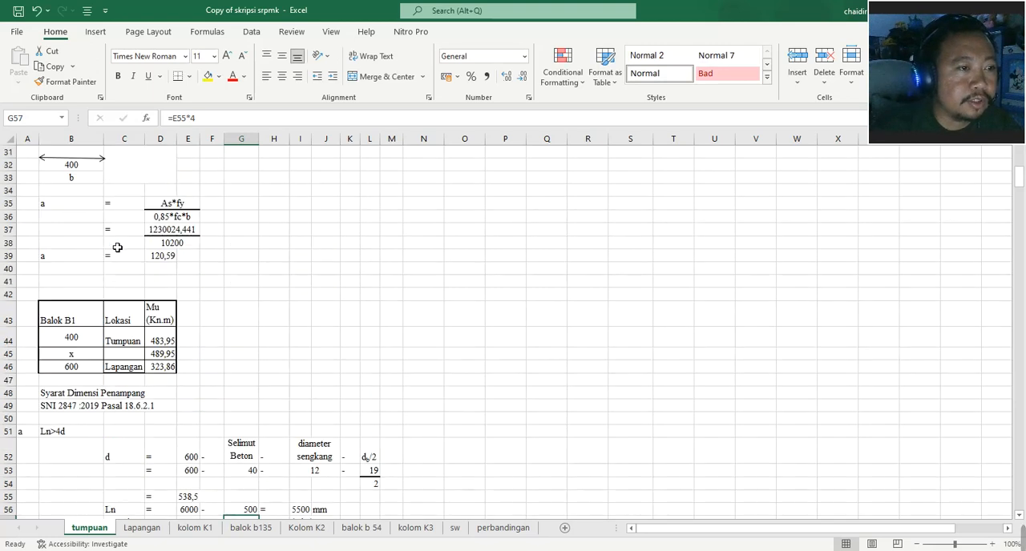
{"action": "scroll", "coordinate": [112, 248], "scroll_direction": "down", "scroll_amount": 1}
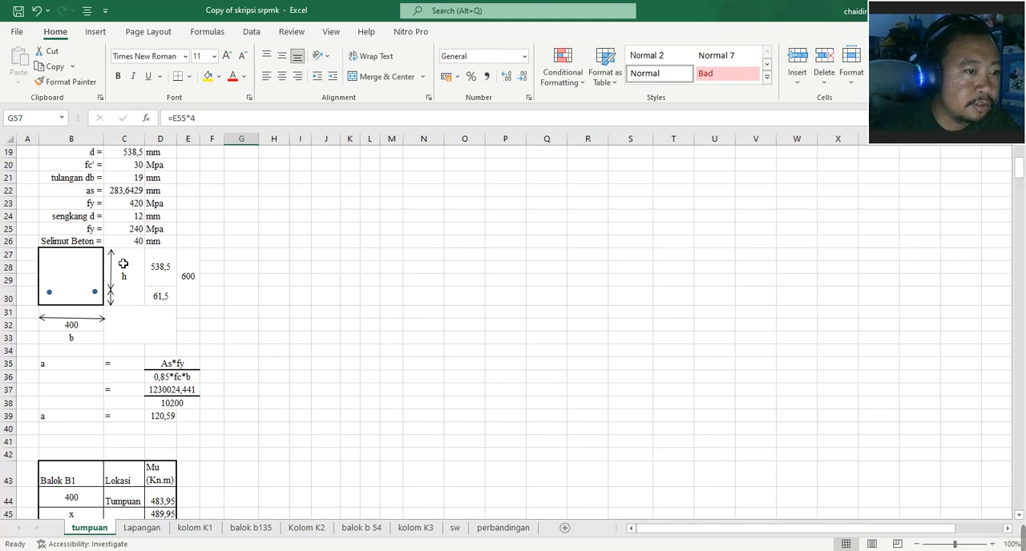
{"action": "left_click", "coordinate": [71, 273]}
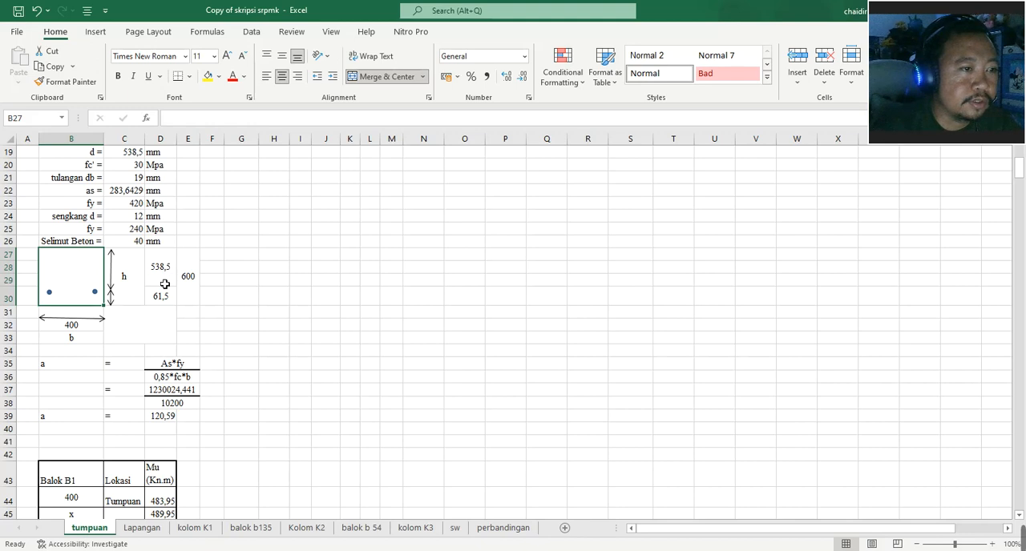
- Inspect the beam width reference in E59 and the 0,3h formula in E61 of requirement b
{"action": "scroll", "coordinate": [163, 282], "scroll_direction": "down", "scroll_amount": 6}
{"action": "scroll", "coordinate": [163, 287], "scroll_direction": "down", "scroll_amount": 6}
{"action": "scroll", "coordinate": [252, 284], "scroll_direction": "up", "scroll_amount": 1}
{"action": "scroll", "coordinate": [199, 255], "scroll_direction": "up", "scroll_amount": 2}
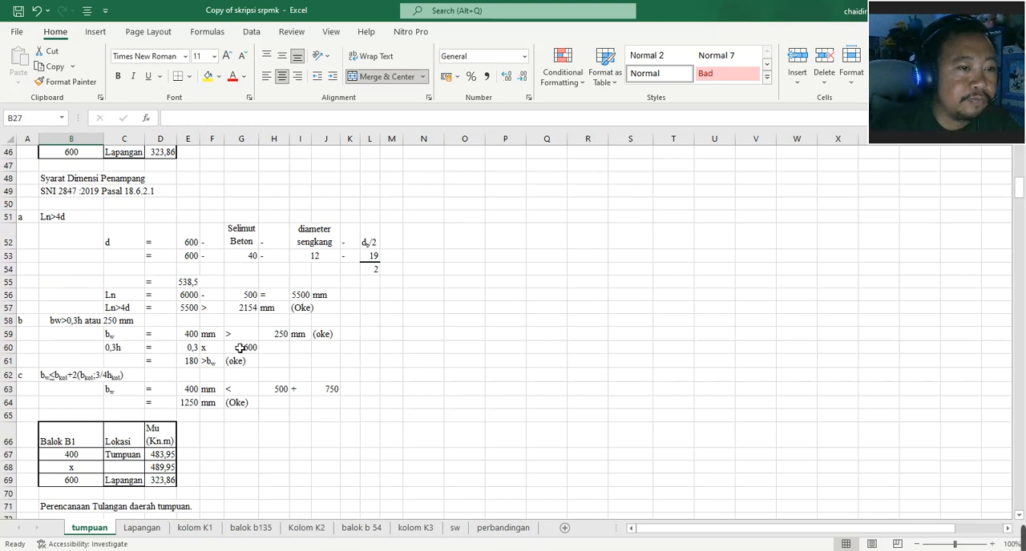
{"action": "left_click", "coordinate": [193, 338]}
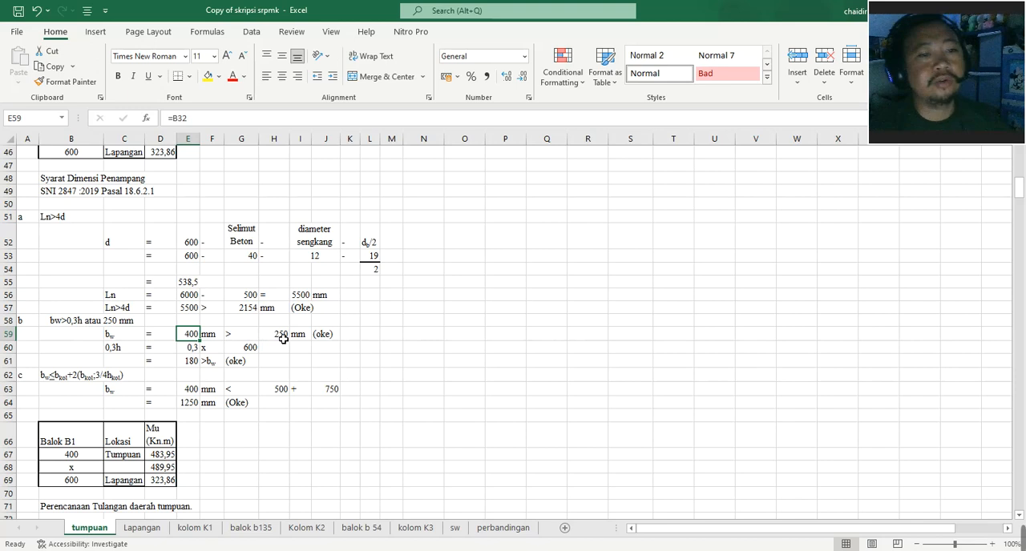
{"action": "double_click", "coordinate": [194, 362]}
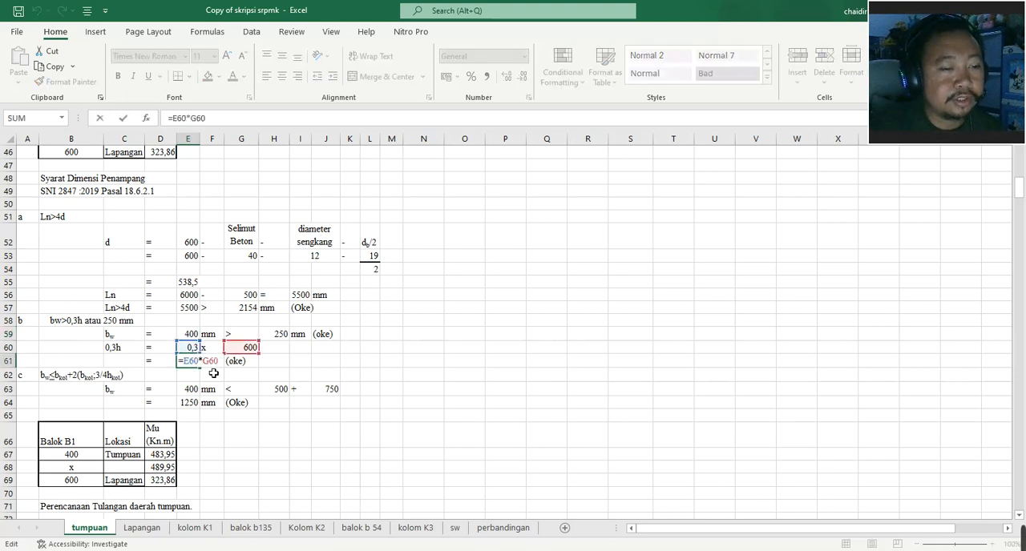
{"action": "left_click", "coordinate": [306, 366]}
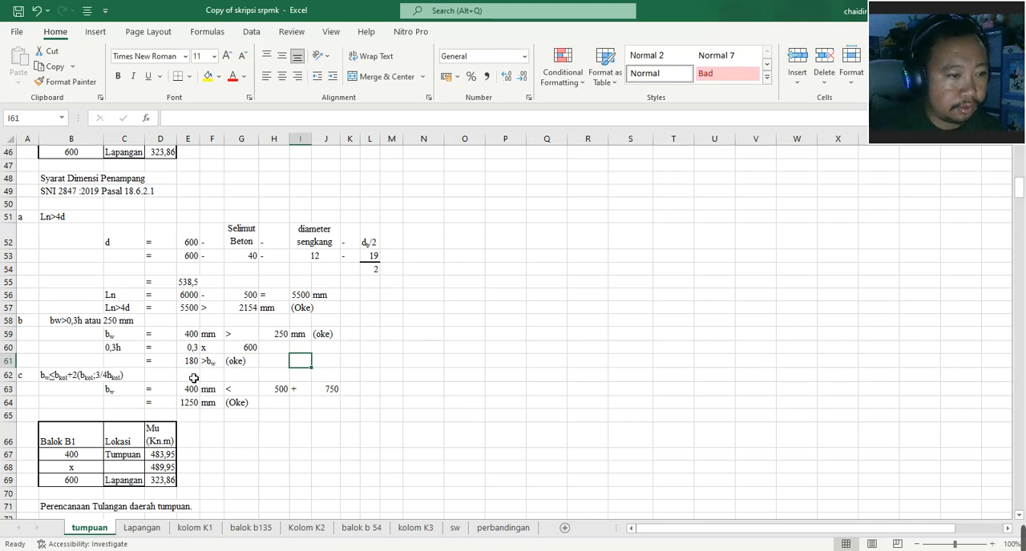
- Inspect the formulas for the two column terms in H63 and J63 of requirement c without changing them
{"action": "scroll", "coordinate": [192, 378], "scroll_direction": "down", "scroll_amount": 1}
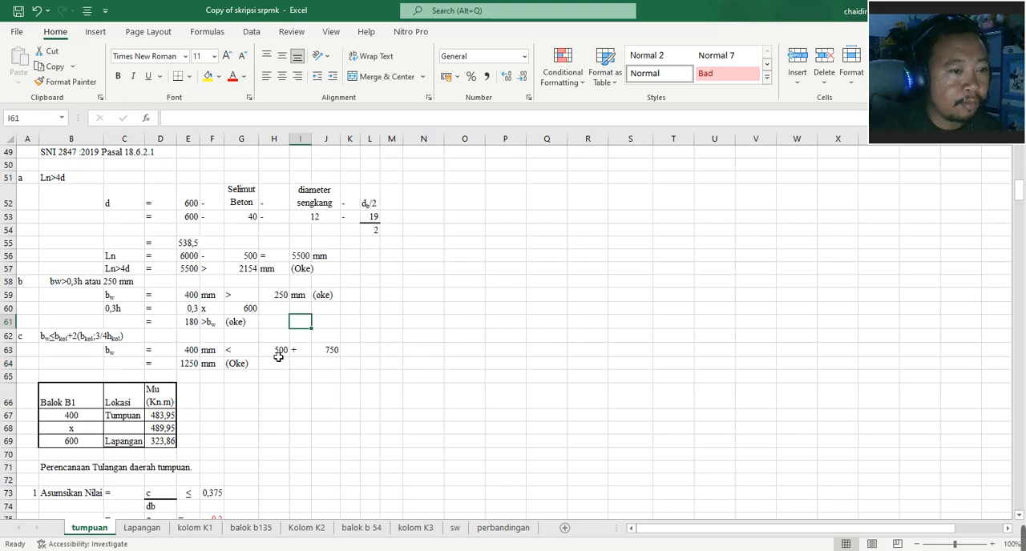
{"action": "left_click", "coordinate": [276, 353]}
{"action": "double_click", "coordinate": [276, 352]}
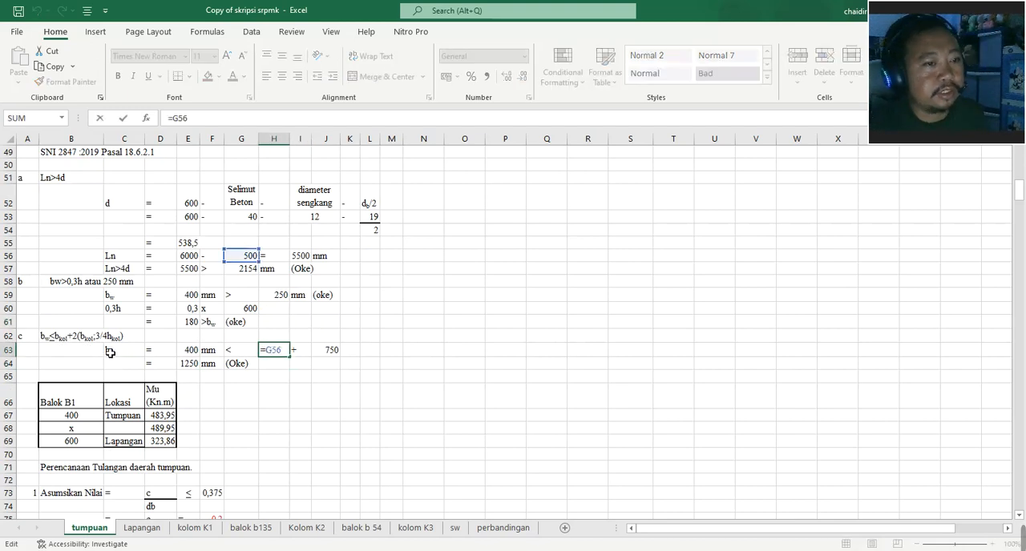
{"action": "key", "text": "Escape"}
{"action": "double_click", "coordinate": [330, 353]}
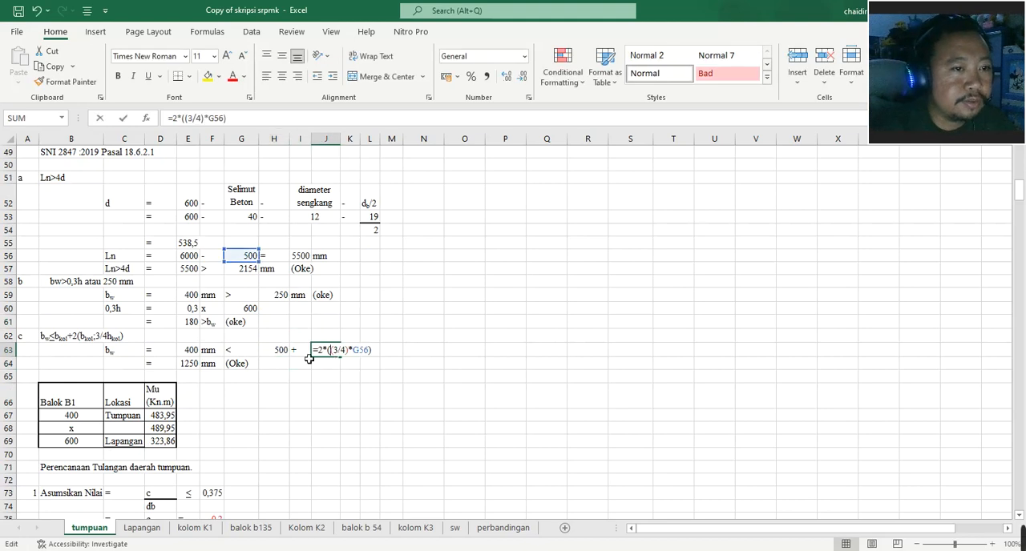
{"action": "left_click", "coordinate": [328, 350]}
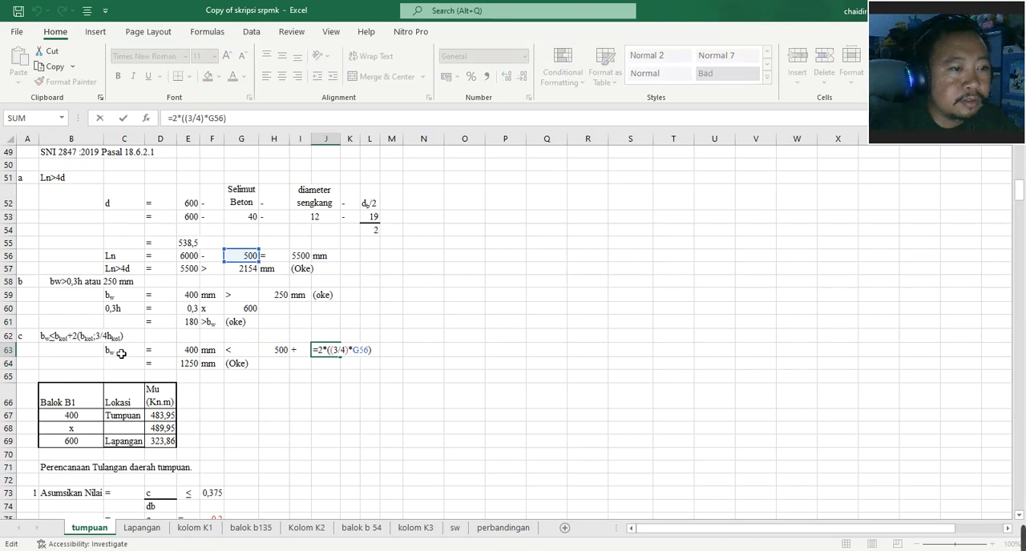
{"action": "key", "text": "ctrl+Return"}
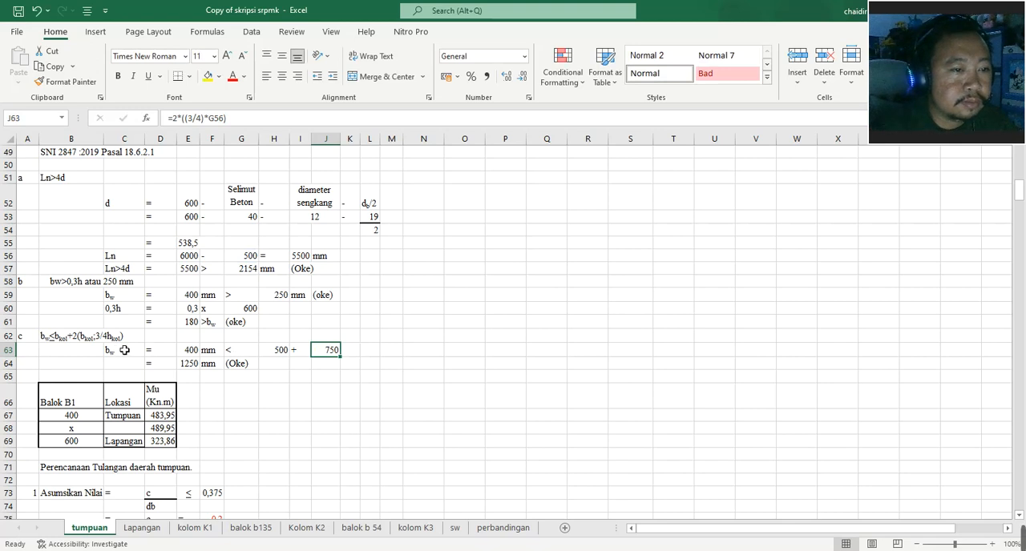
- Inspect the 0,375 limit in F73 and the assumed c/db ratio in F75 for the support reinforcement design
{"action": "scroll", "coordinate": [124, 350], "scroll_direction": "down", "scroll_amount": 1}
{"action": "scroll", "coordinate": [124, 350], "scroll_direction": "down", "scroll_amount": 2}
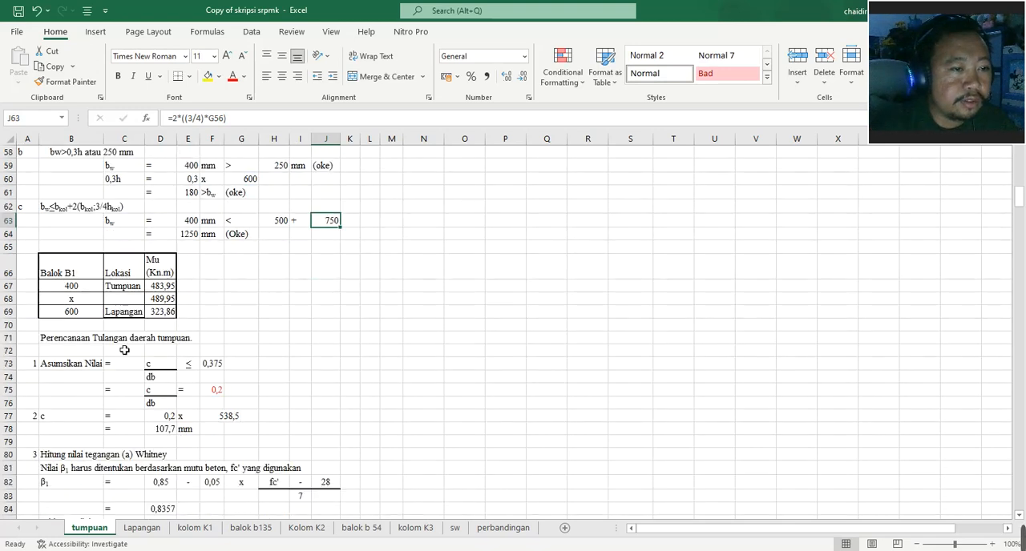
{"action": "scroll", "coordinate": [124, 350], "scroll_direction": "down", "scroll_amount": 2}
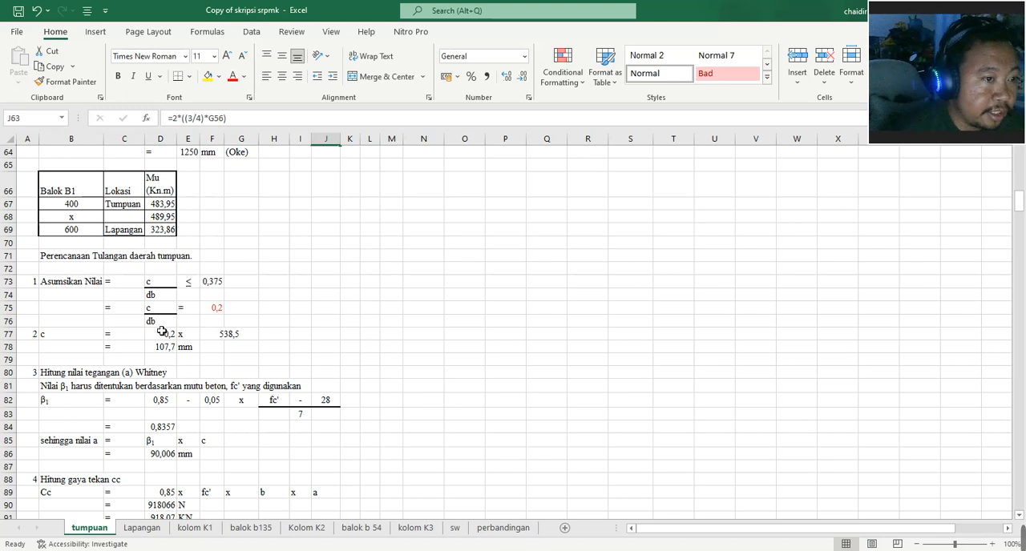
{"action": "left_click", "coordinate": [275, 309]}
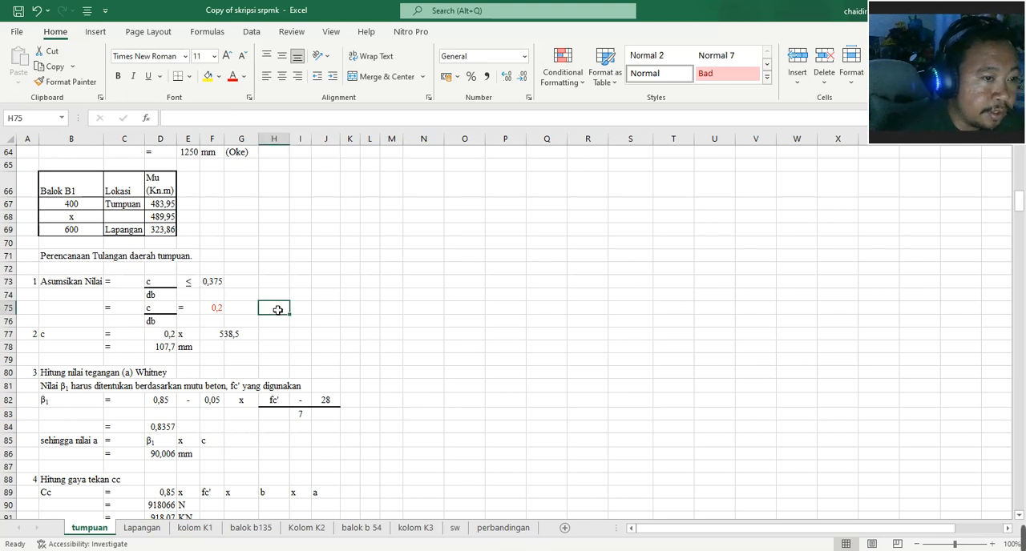
{"action": "left_click", "coordinate": [223, 309]}
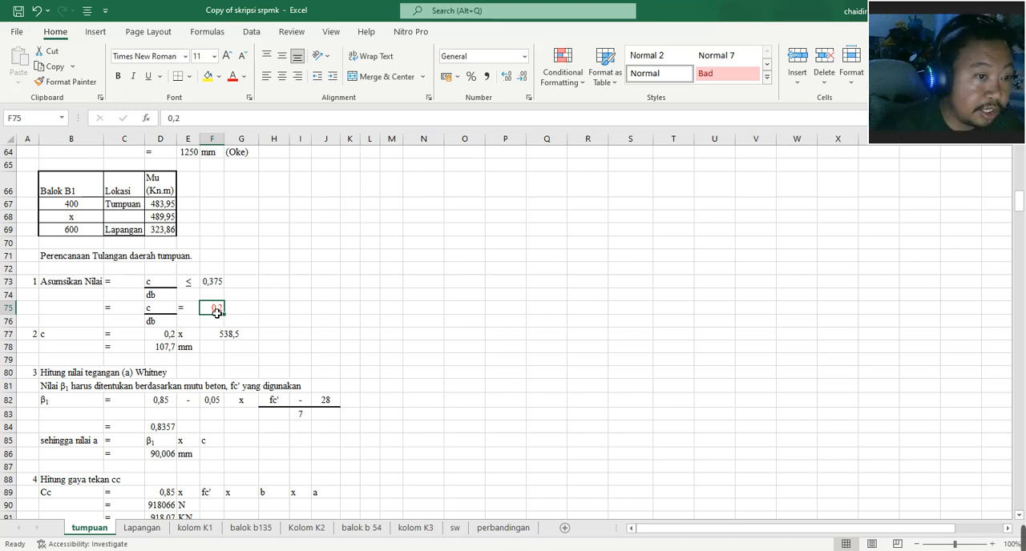
{"action": "left_click", "coordinate": [216, 286]}
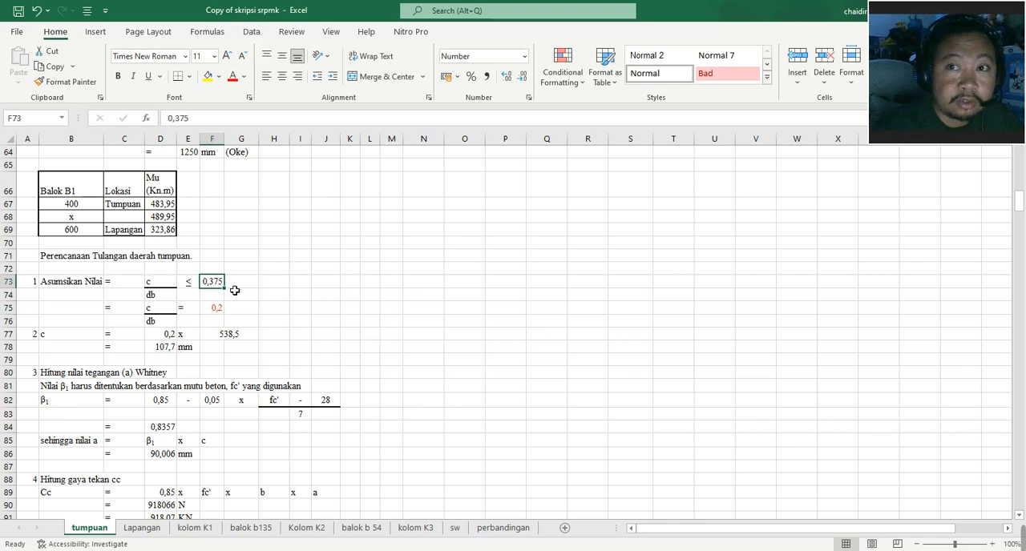
{"action": "left_click", "coordinate": [218, 309]}
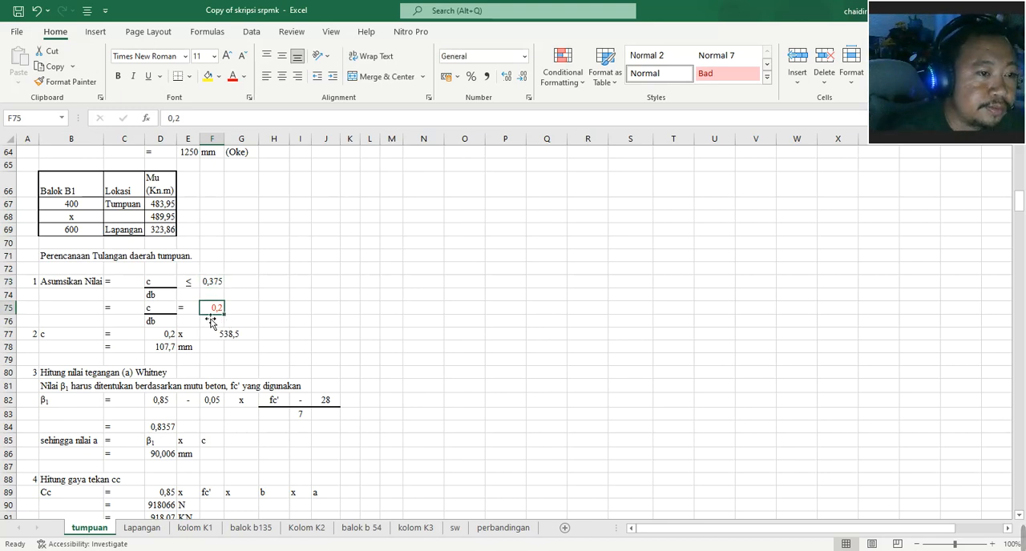
- Inspect the neutral axis depth c formulas in D77, F77 and D78, tracing the effective depth back to the beam data
{"action": "double_click", "coordinate": [164, 340]}
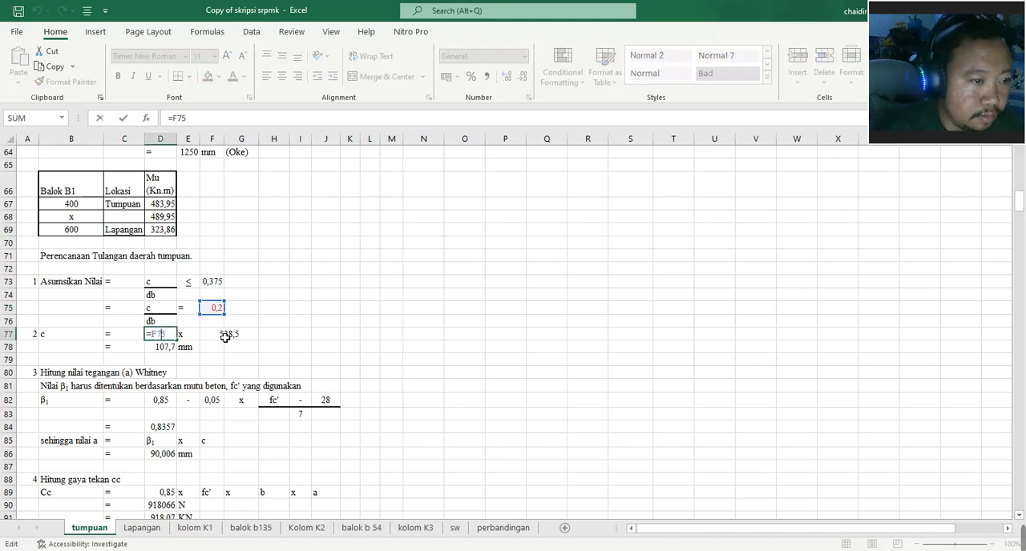
{"action": "key", "text": "Escape"}
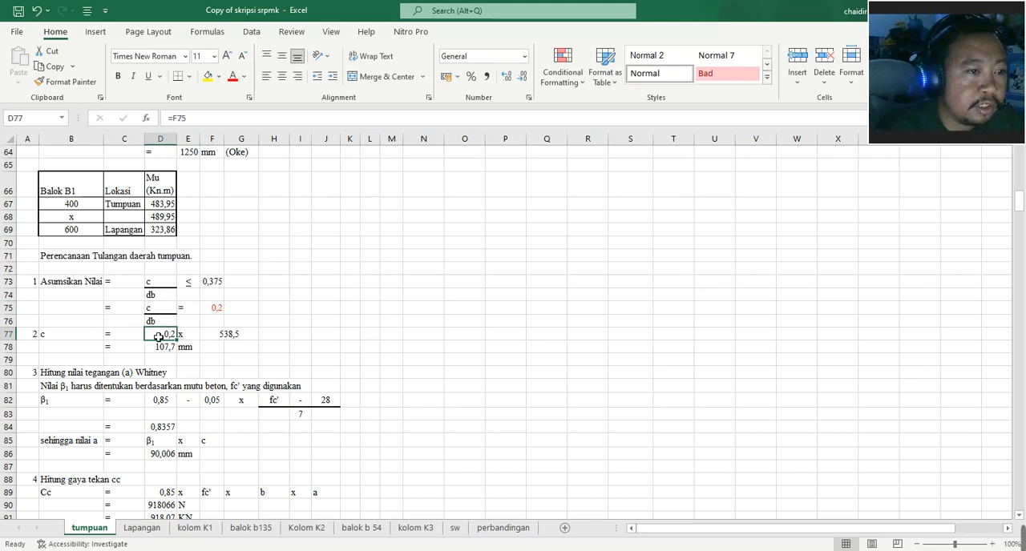
{"action": "double_click", "coordinate": [234, 337]}
{"action": "key", "text": "Escape"}
{"action": "scroll", "coordinate": [261, 335], "scroll_direction": "up", "scroll_amount": 7}
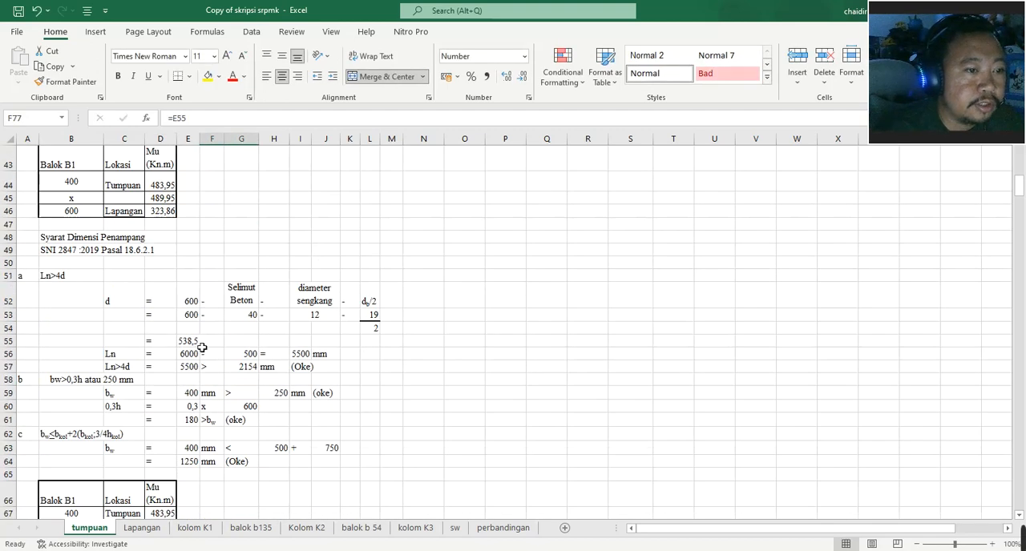
{"action": "scroll", "coordinate": [202, 347], "scroll_direction": "up", "scroll_amount": 9}
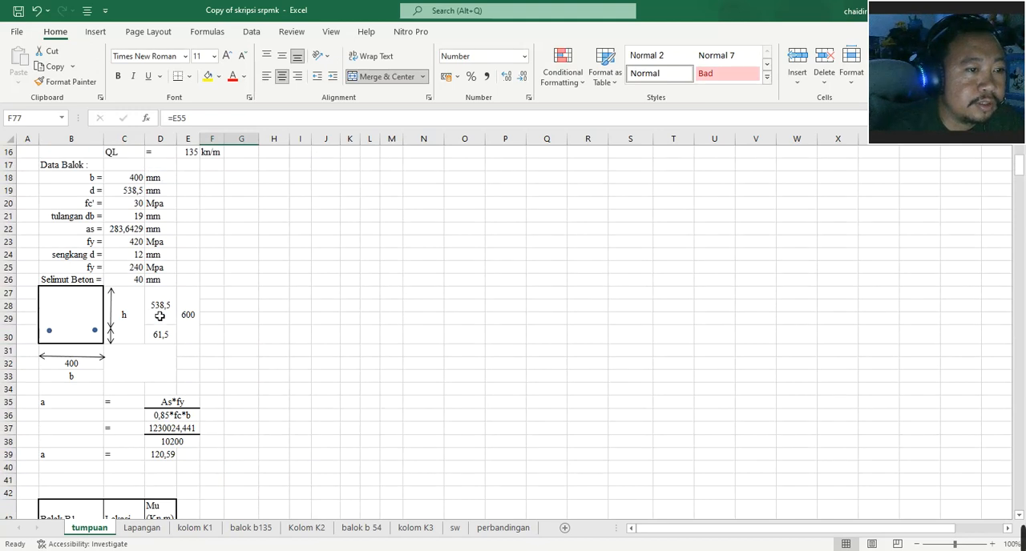
{"action": "scroll", "coordinate": [165, 314], "scroll_direction": "down", "scroll_amount": 15}
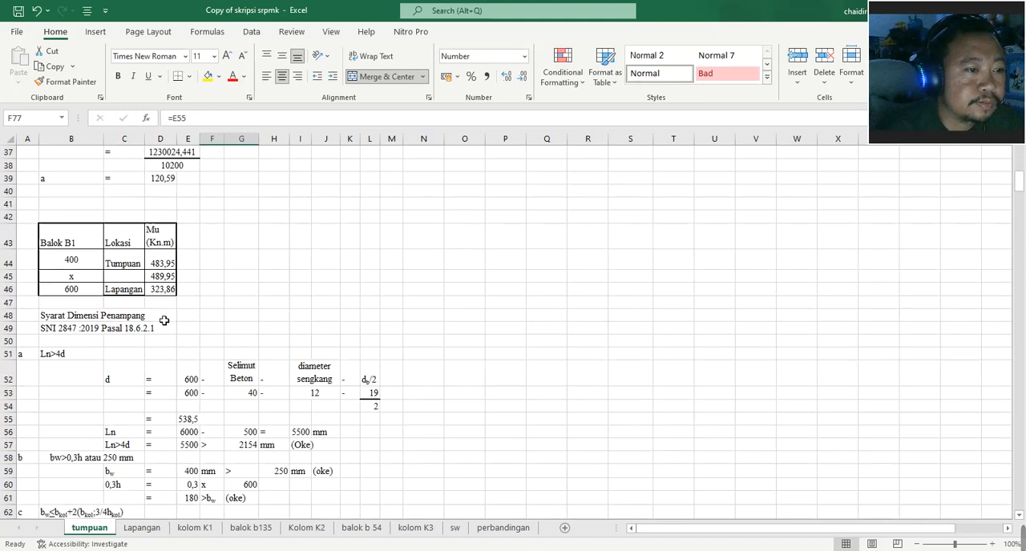
{"action": "scroll", "coordinate": [163, 322], "scroll_direction": "down", "scroll_amount": 2}
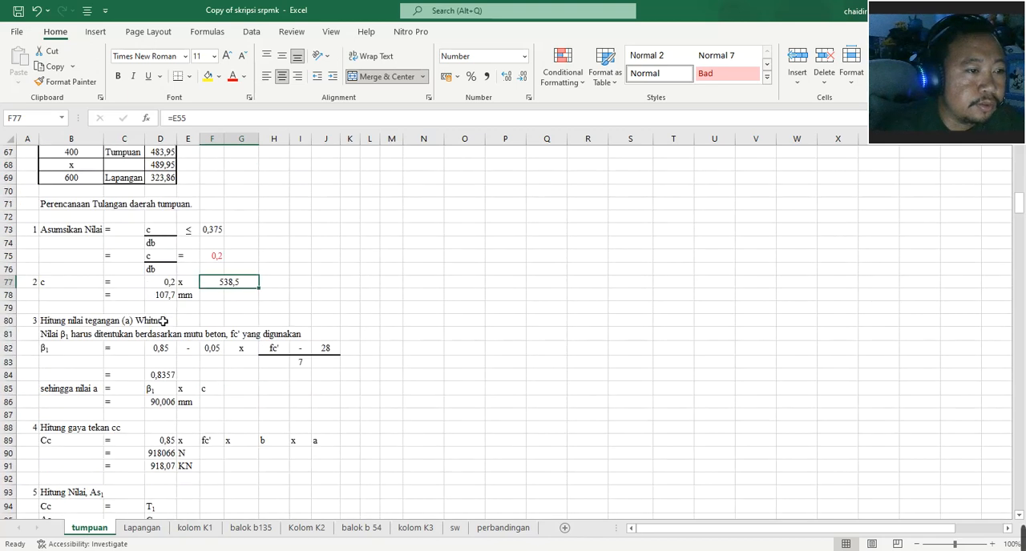
{"action": "left_click", "coordinate": [166, 296]}
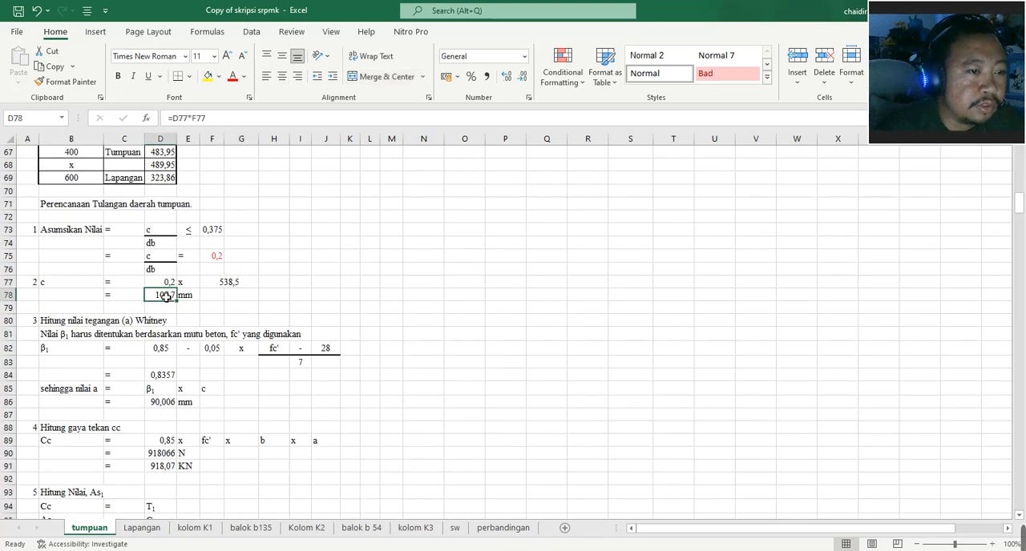
- Inspect the β1 factor inputs and formula in D82 and D84, and the Whitney stress block depth formula in D86
{"action": "scroll", "coordinate": [126, 318], "scroll_direction": "down", "scroll_amount": 1}
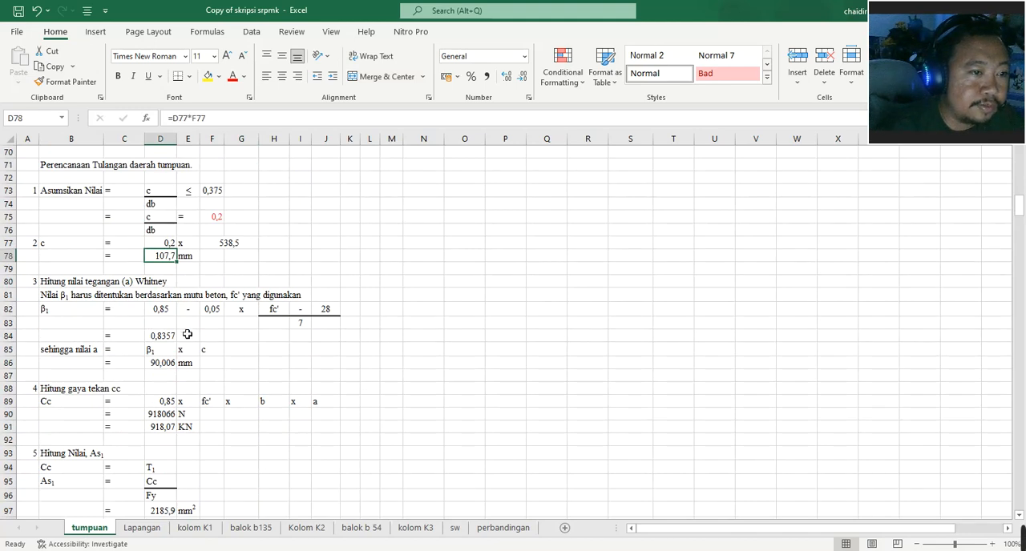
{"action": "left_click", "coordinate": [170, 312]}
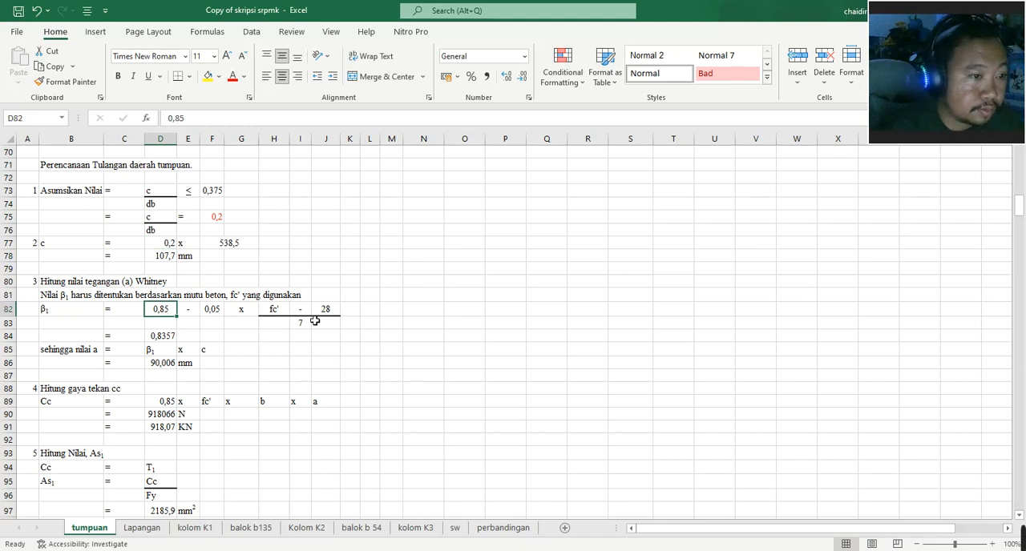
{"action": "left_click", "coordinate": [173, 338]}
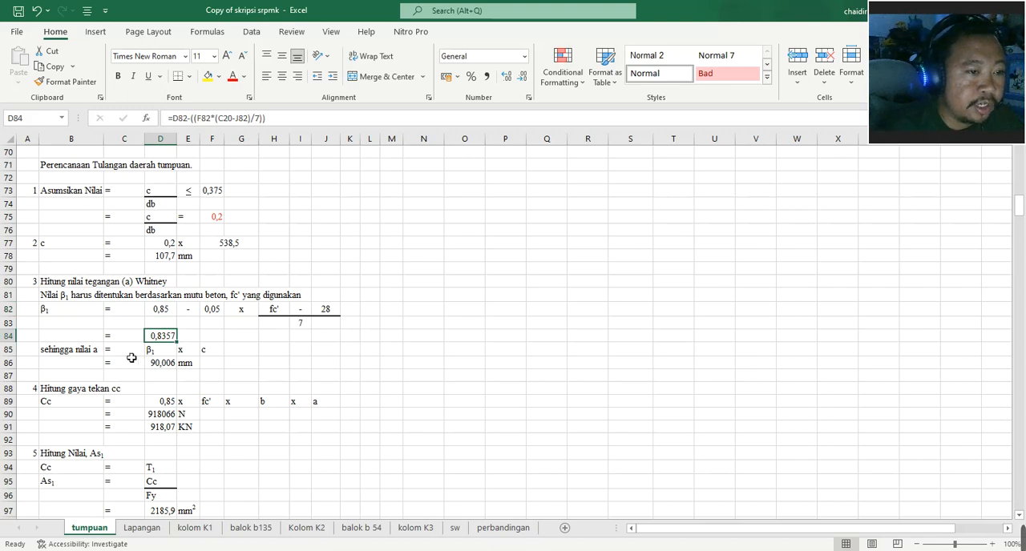
{"action": "left_click", "coordinate": [166, 365]}
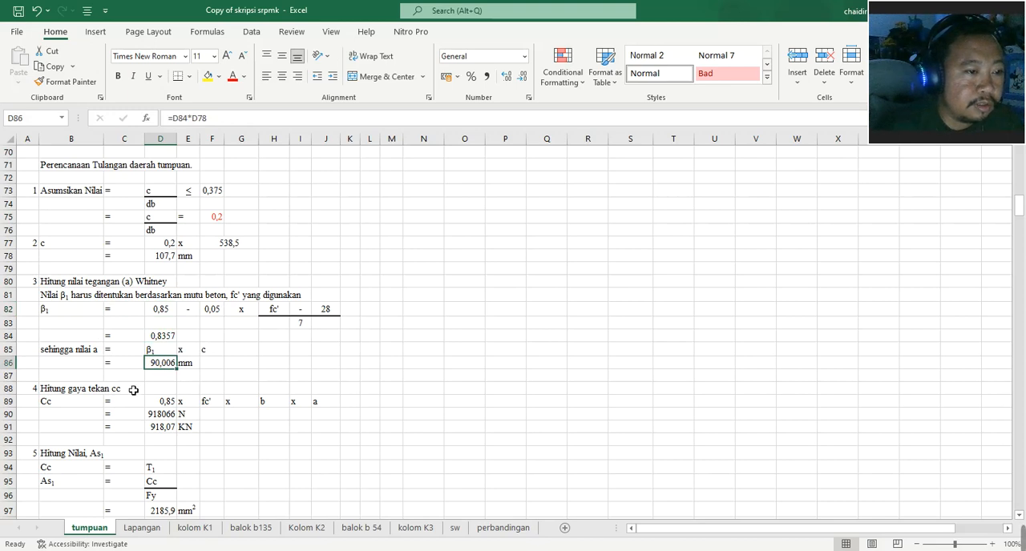
- Inspect the compression force Cc formula in D90, tracing its fc' and beam width references to C20 and B32 without changing it
{"action": "scroll", "coordinate": [126, 394], "scroll_direction": "down", "scroll_amount": 3}
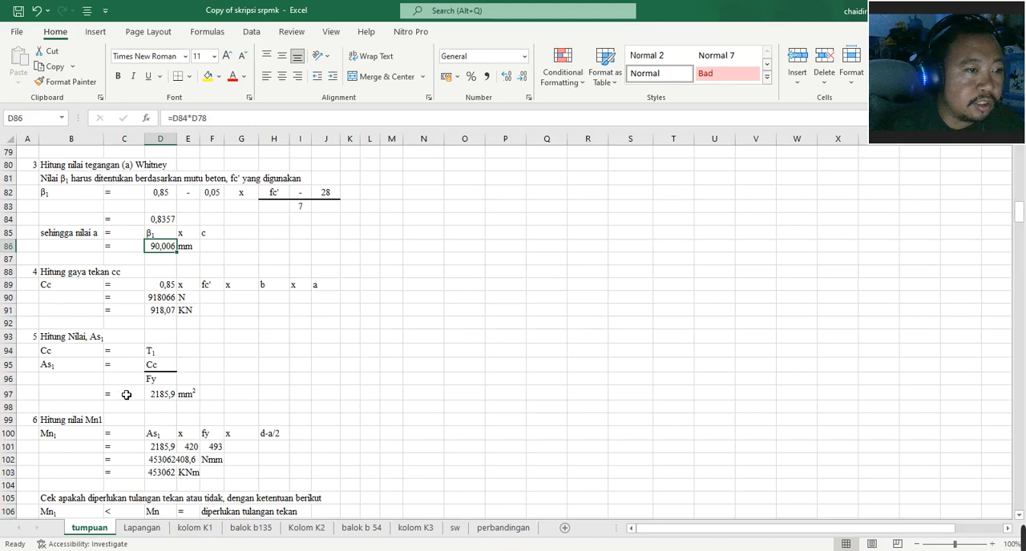
{"action": "left_click", "coordinate": [72, 289]}
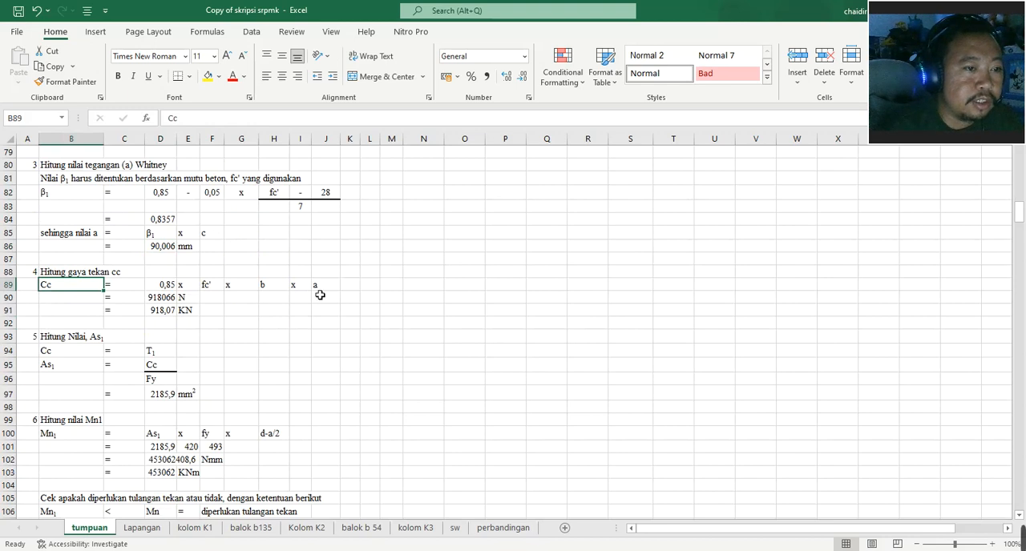
{"action": "double_click", "coordinate": [165, 298]}
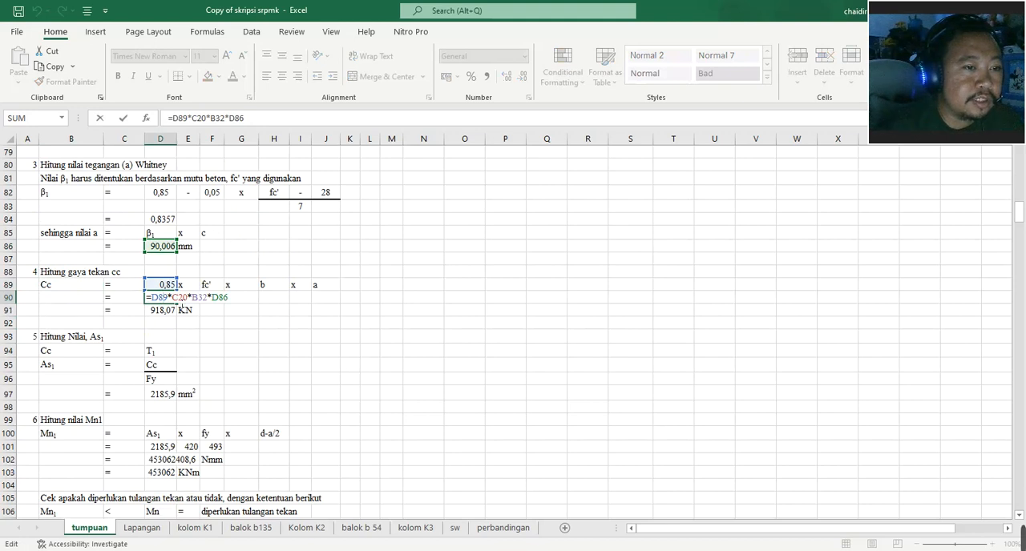
{"action": "scroll", "coordinate": [217, 304], "scroll_direction": "up", "scroll_amount": 19}
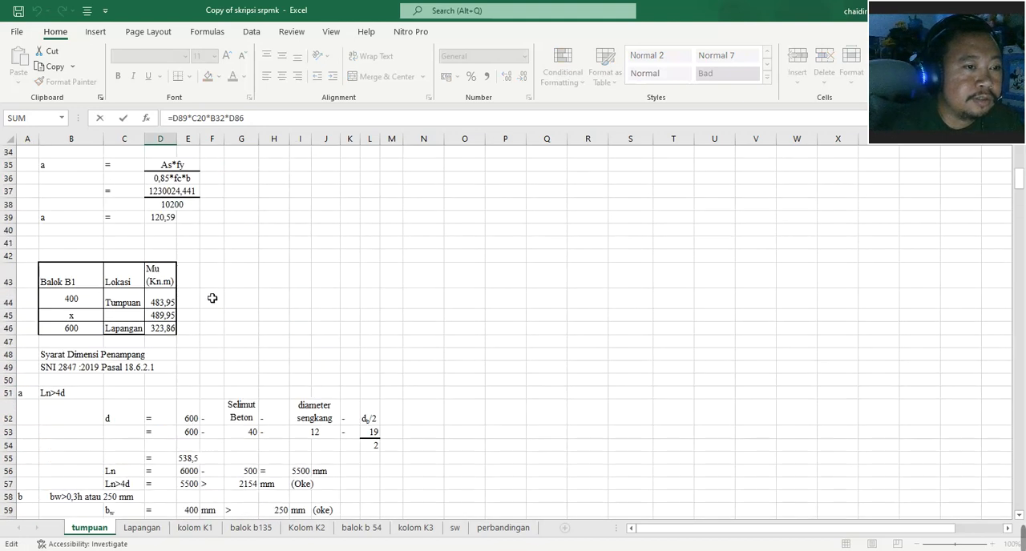
{"action": "scroll", "coordinate": [206, 302], "scroll_direction": "up", "scroll_amount": 2}
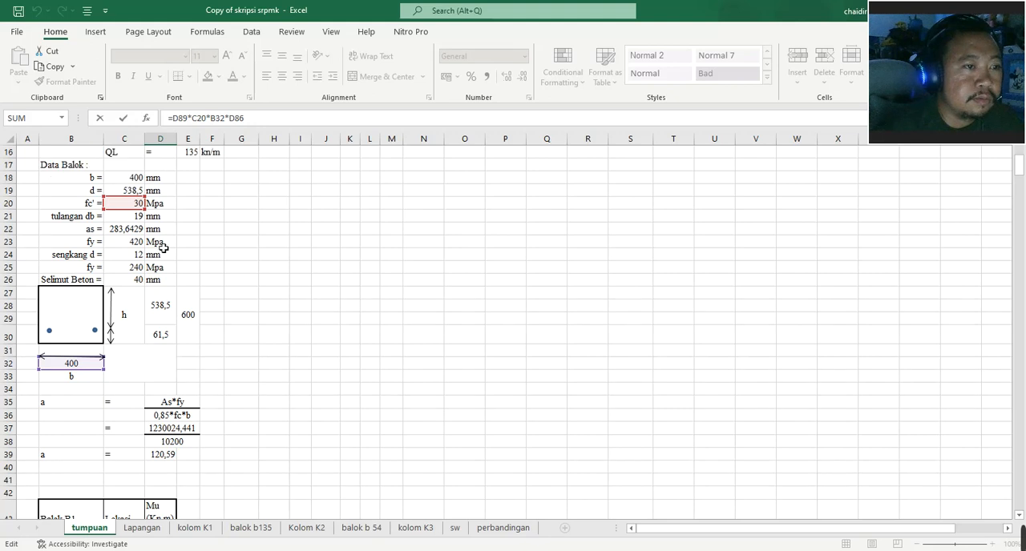
{"action": "scroll", "coordinate": [153, 301], "scroll_direction": "down", "scroll_amount": 17}
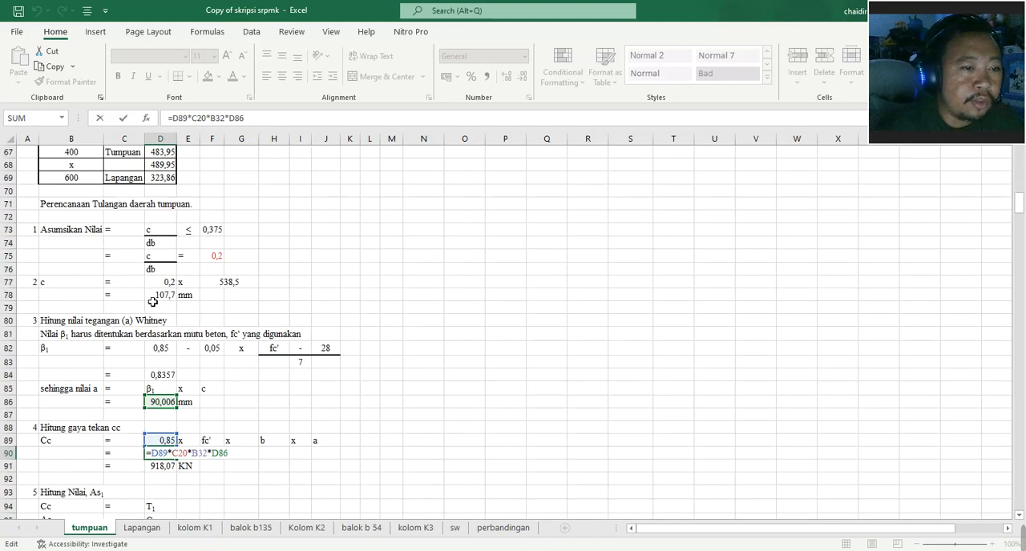
{"action": "scroll", "coordinate": [152, 301], "scroll_direction": "down", "scroll_amount": 2}
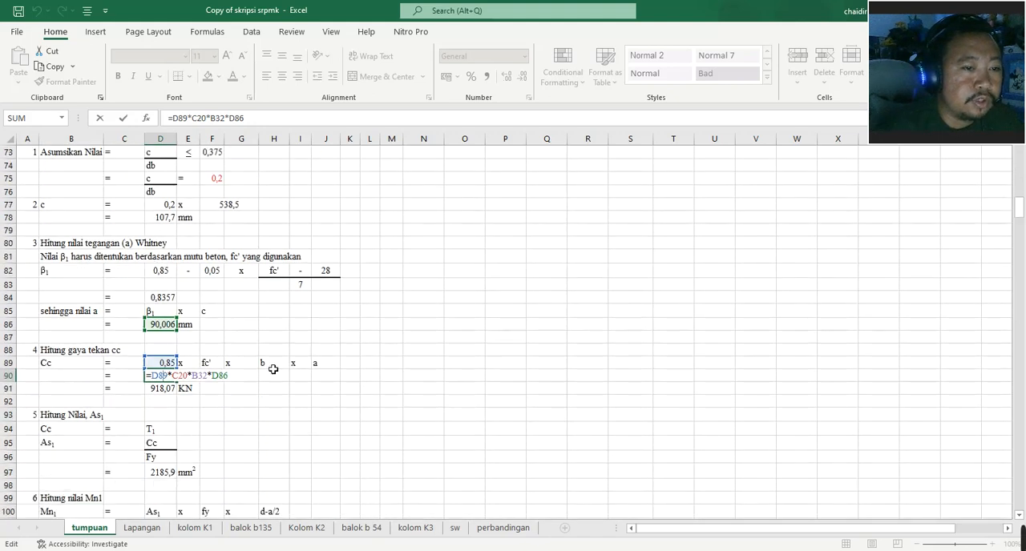
{"action": "left_click", "coordinate": [271, 418]}
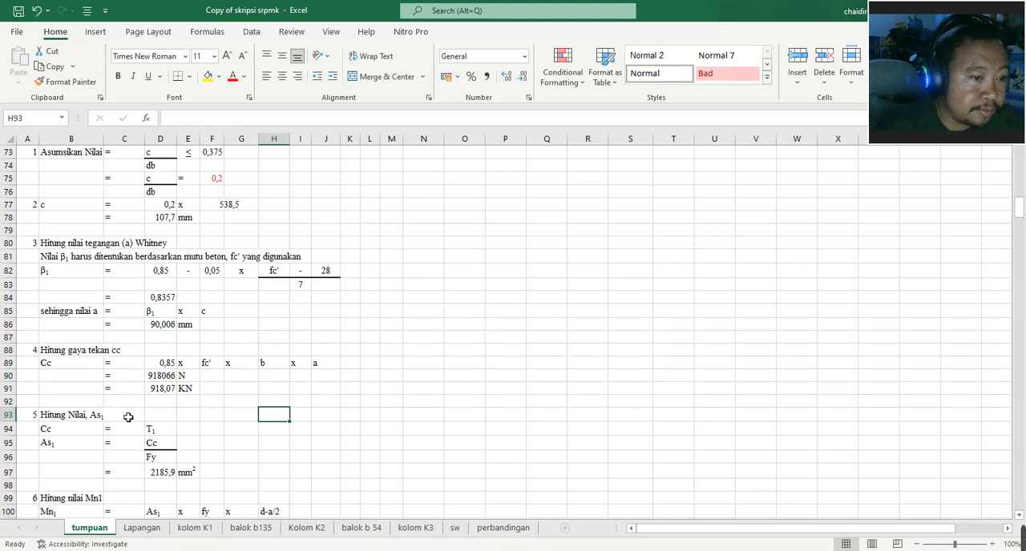
- Inspect the As1 formula in D97, tracing its fy reference to C23 in Data Balok and keeping the formula as it is
{"action": "scroll", "coordinate": [129, 417], "scroll_direction": "down", "scroll_amount": 2}
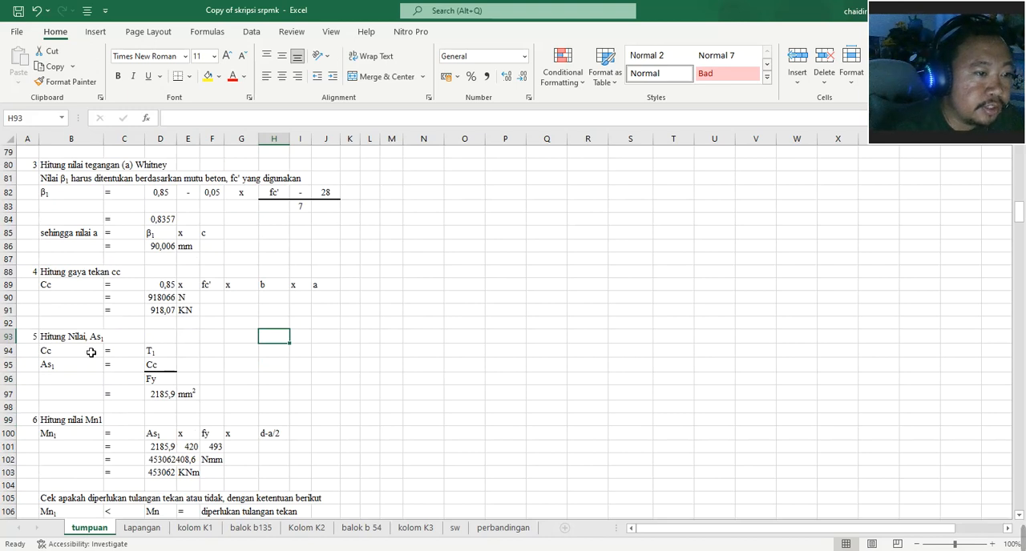
{"action": "double_click", "coordinate": [165, 394]}
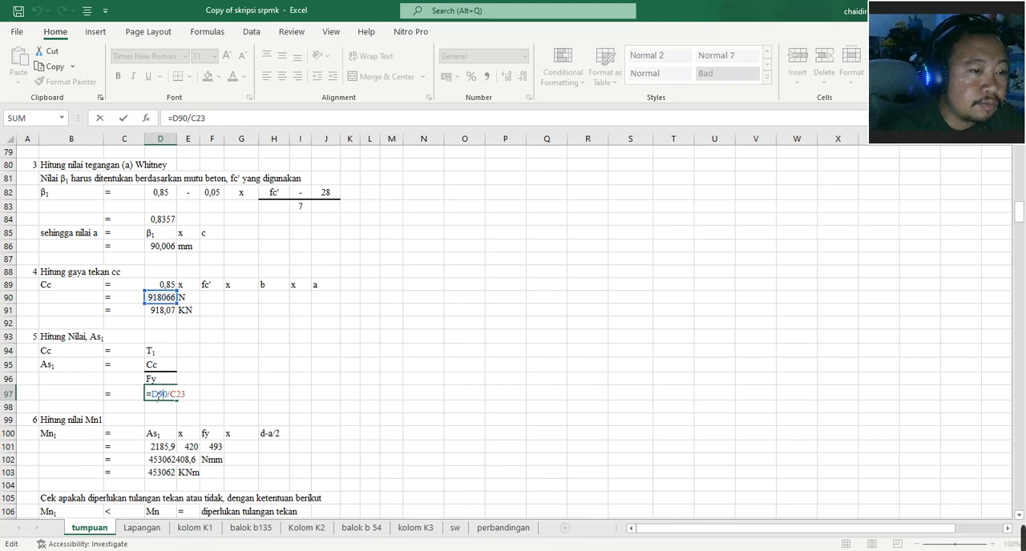
{"action": "scroll", "coordinate": [158, 395], "scroll_direction": "up", "scroll_amount": 20}
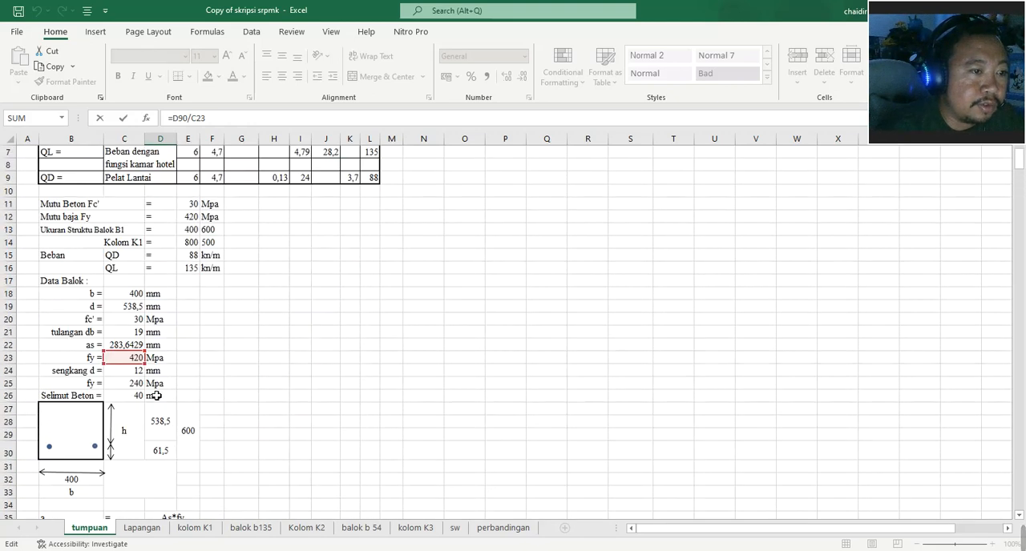
{"action": "scroll", "coordinate": [137, 379], "scroll_direction": "down", "scroll_amount": 15}
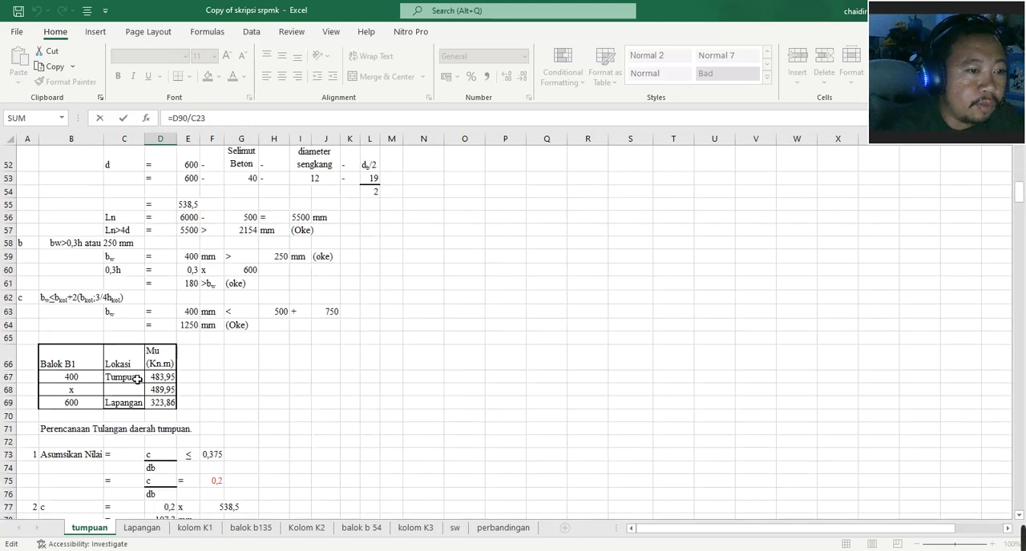
{"action": "scroll", "coordinate": [138, 379], "scroll_direction": "down", "scroll_amount": 6}
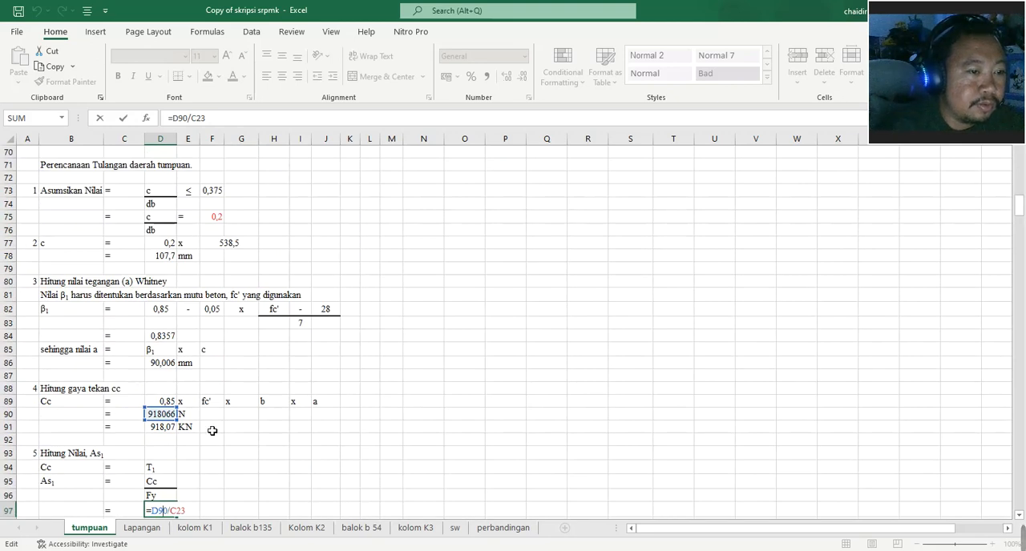
{"action": "key", "text": "ctrl+Return"}
- Examine the Mn1 calculation, including the unit conversion formula in D103, and the check for required compression reinforcement below it
{"action": "scroll", "coordinate": [206, 417], "scroll_direction": "down", "scroll_amount": 5}
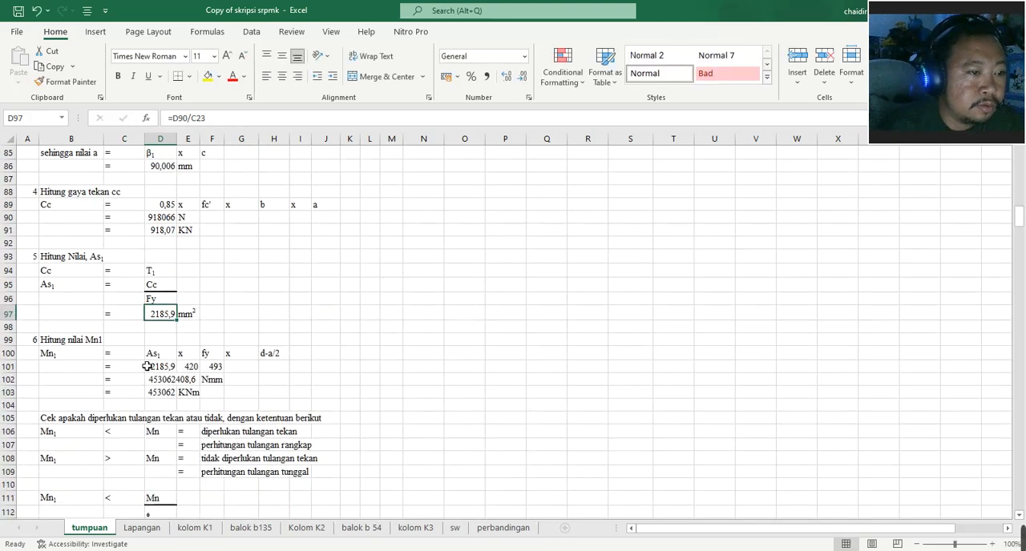
{"action": "scroll", "coordinate": [127, 360], "scroll_direction": "down", "scroll_amount": 1}
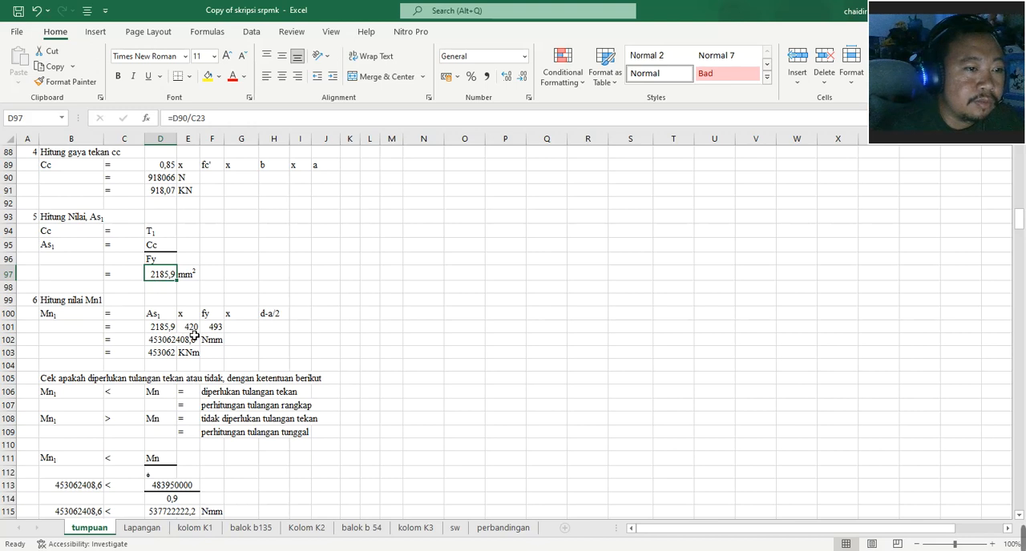
{"action": "scroll", "coordinate": [134, 335], "scroll_direction": "down", "scroll_amount": 3}
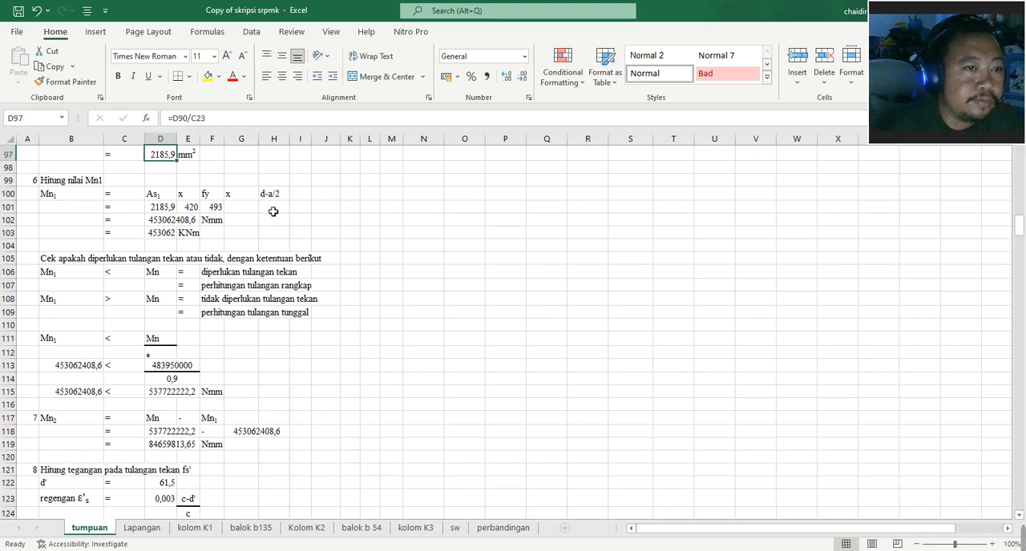
{"action": "left_click", "coordinate": [109, 235]}
{"action": "left_click", "coordinate": [159, 237]}
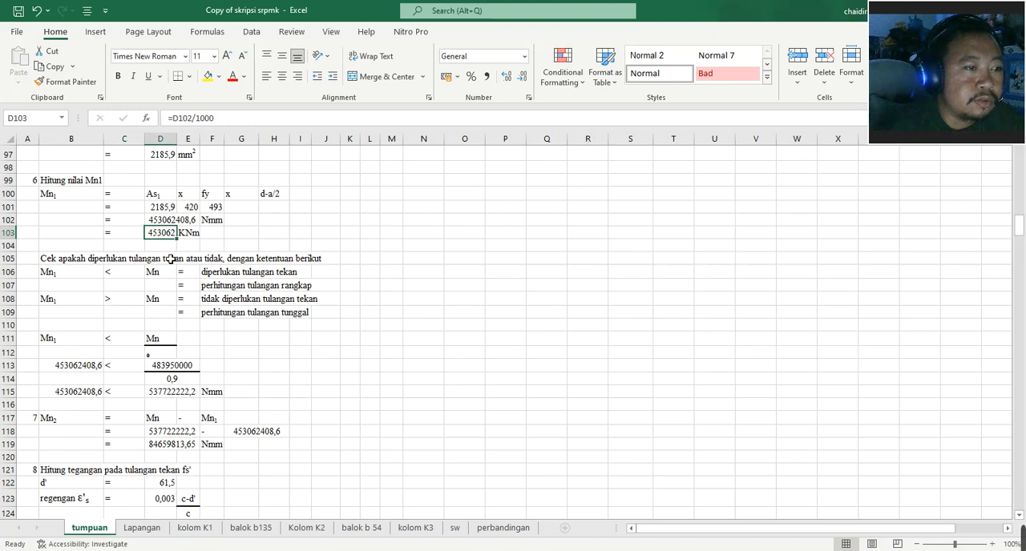
{"action": "scroll", "coordinate": [169, 259], "scroll_direction": "down", "scroll_amount": 1}
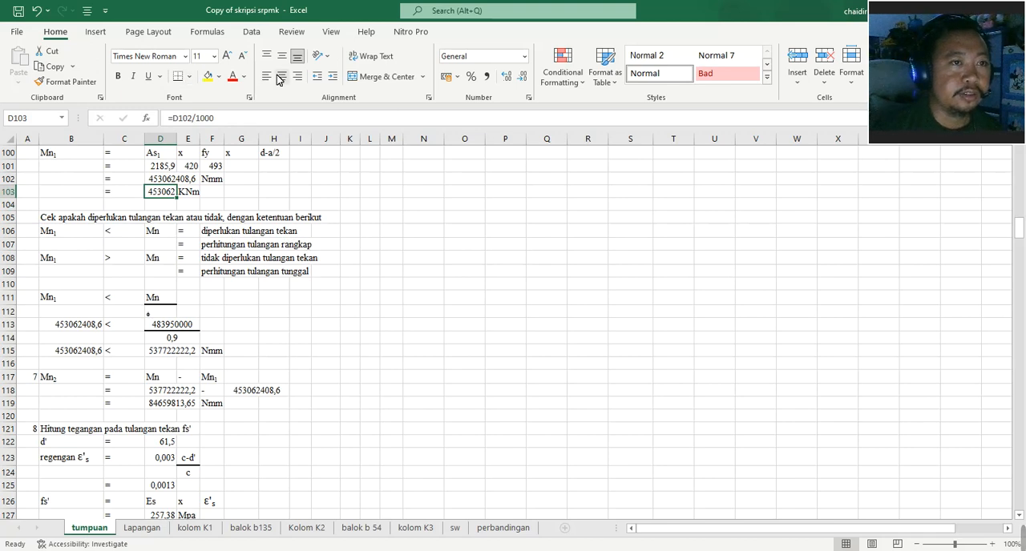
- Apply a thick outside border around the empty range N104:O110 as a beam cross-section outline
{"action": "left_click_drag", "start_coordinate": [428, 205], "coordinate": [471, 281]}
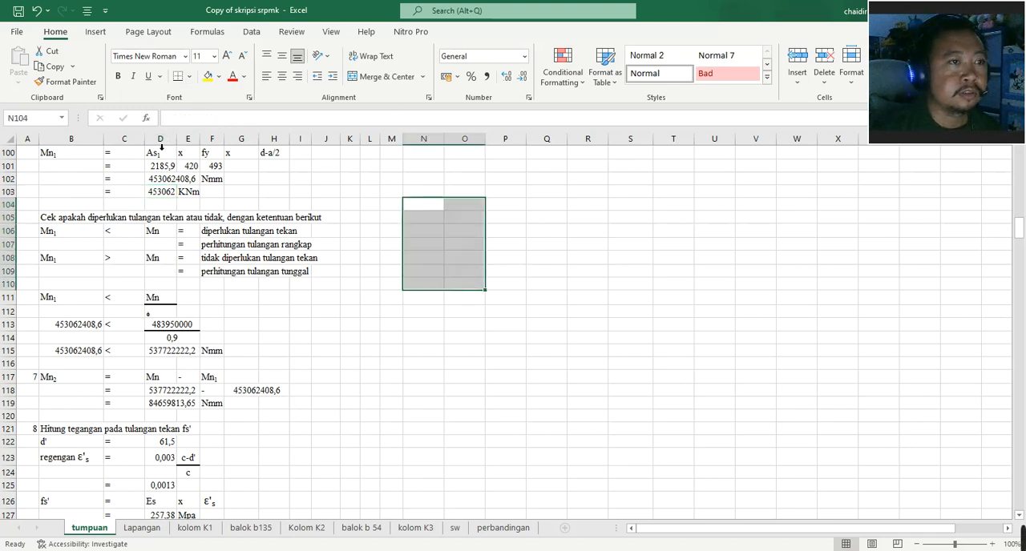
{"action": "left_click", "coordinate": [190, 76]}
{"action": "left_click", "coordinate": [217, 240]}
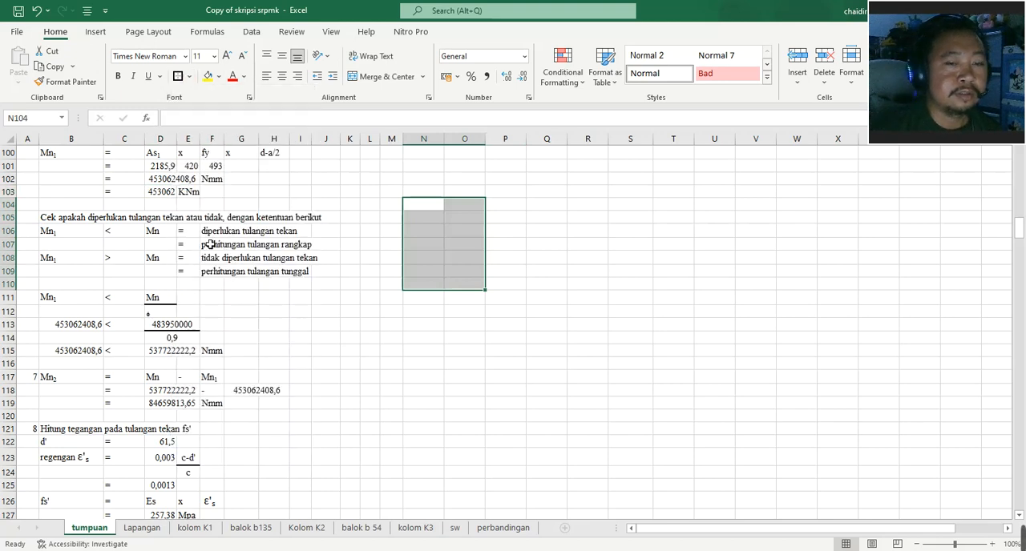
{"action": "left_click", "coordinate": [507, 287]}
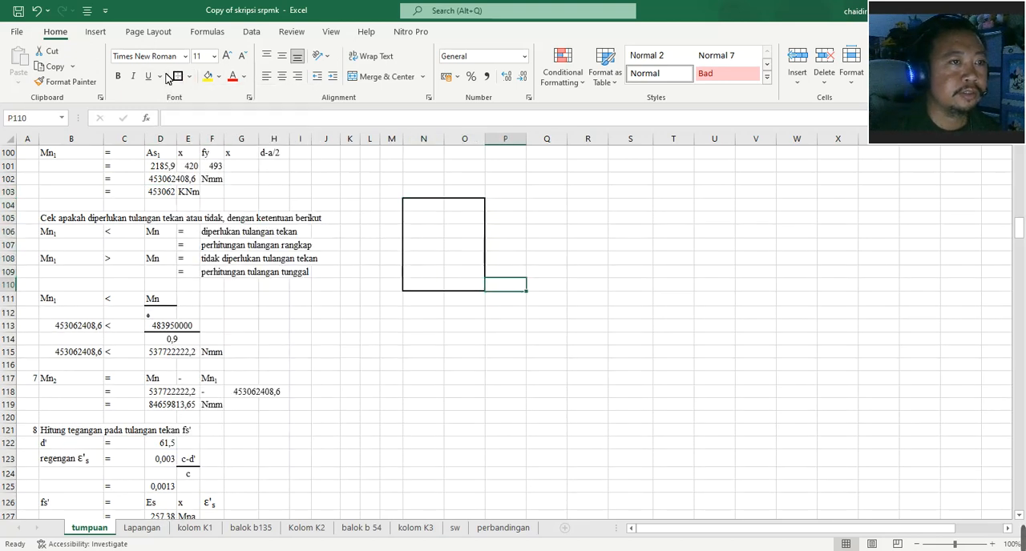
- Draw two small circular flowchart shapes, one above the other, inside the lower-left corner of the bordered box to represent reinforcement bars
{"action": "left_click", "coordinate": [96, 32]}
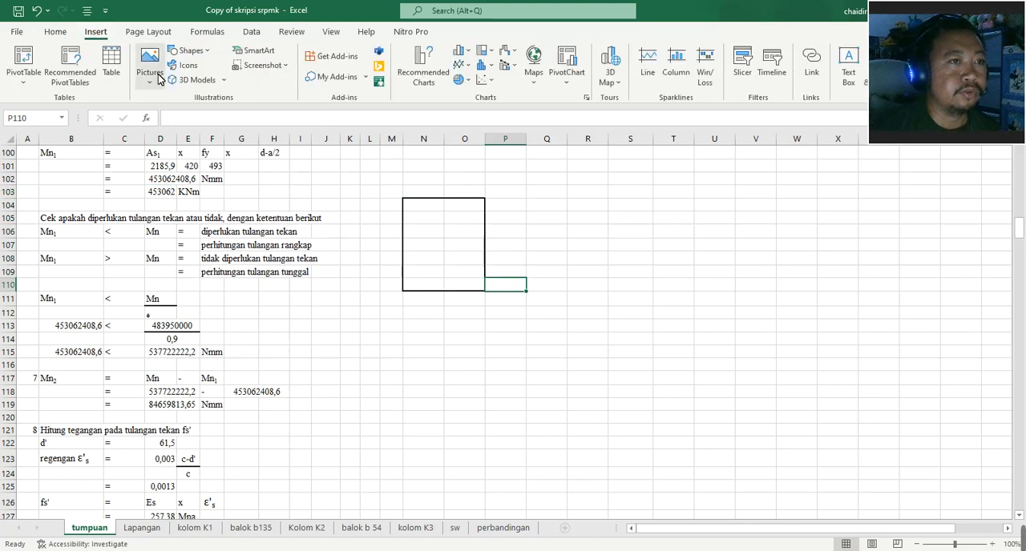
{"action": "left_click", "coordinate": [190, 50]}
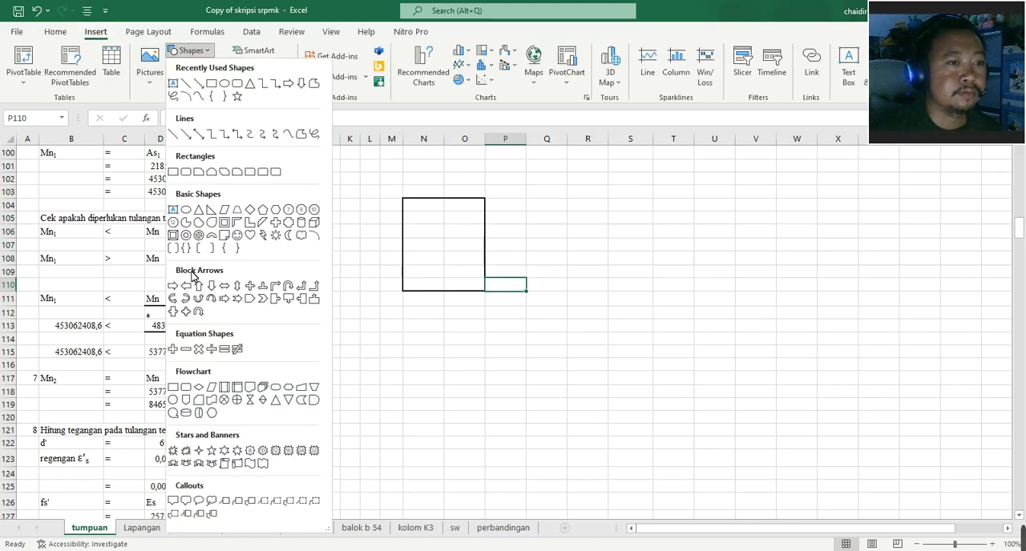
{"action": "left_click", "coordinate": [198, 403]}
{"action": "left_click_drag", "start_coordinate": [419, 293], "coordinate": [424, 282]}
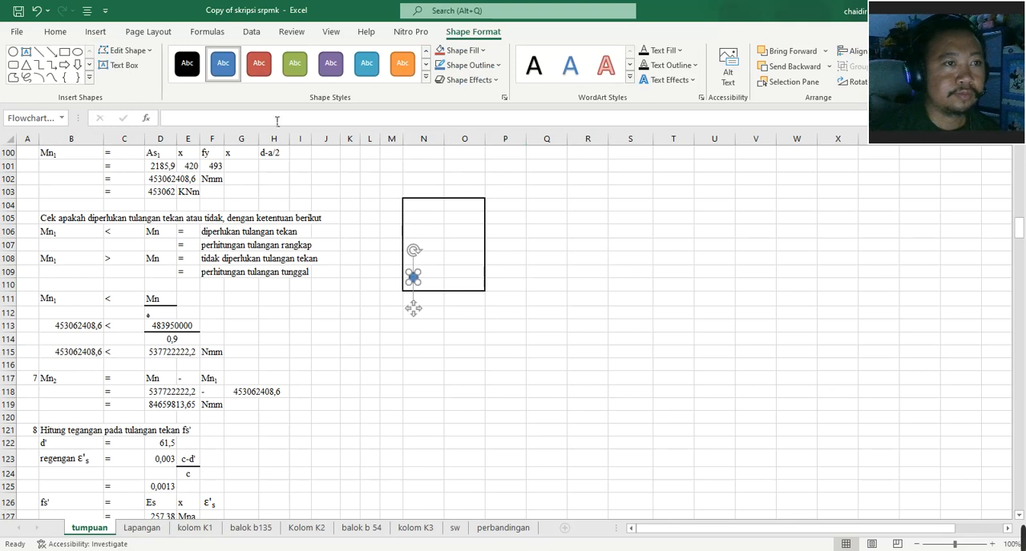
{"action": "left_click", "coordinate": [13, 51]}
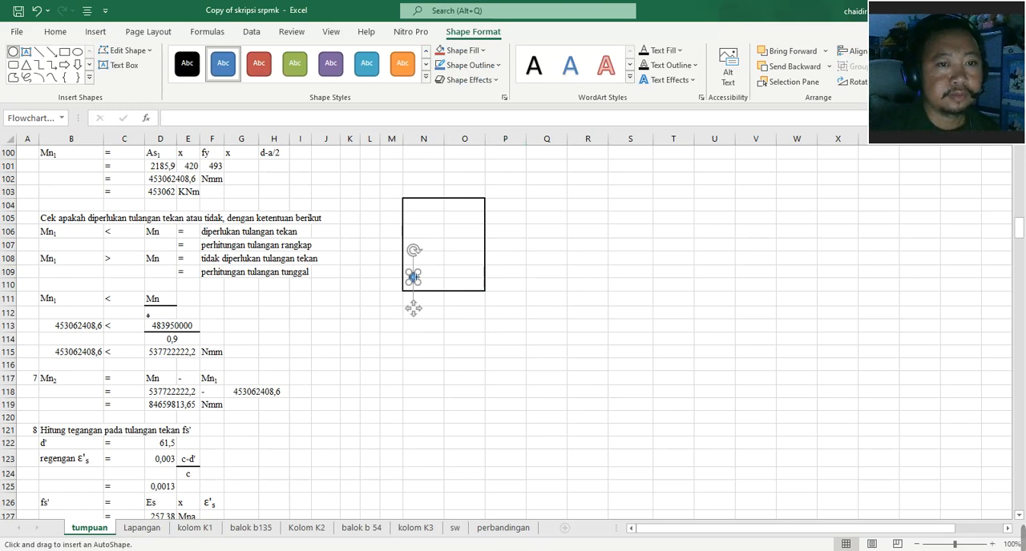
{"action": "mouse_move", "coordinate": [425, 274]}
{"action": "left_mouse_down"}
{"action": "mouse_move", "coordinate": [417, 265]}
{"action": "mouse_move", "coordinate": [413, 277]}
{"action": "left_mouse_up"}
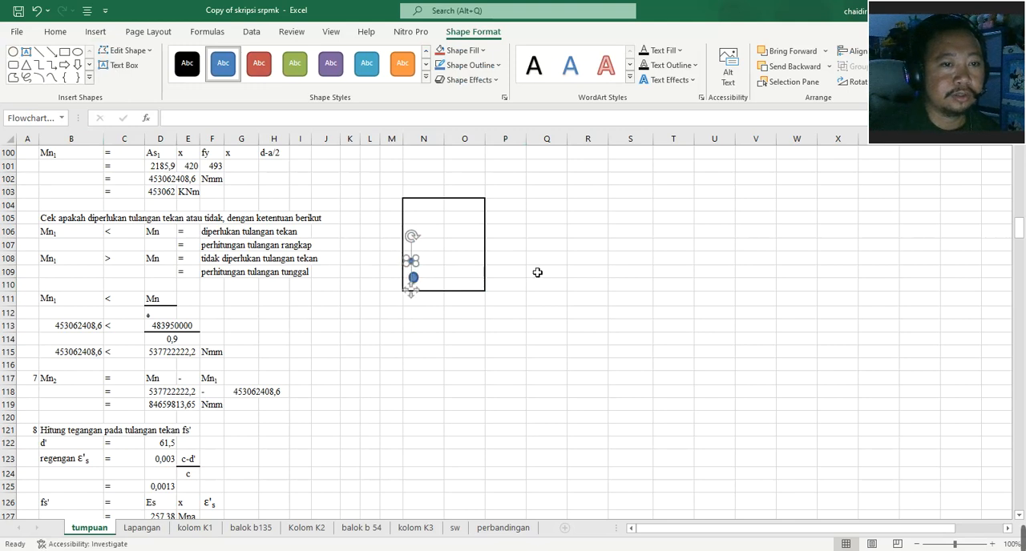
{"action": "left_click", "coordinate": [536, 272]}
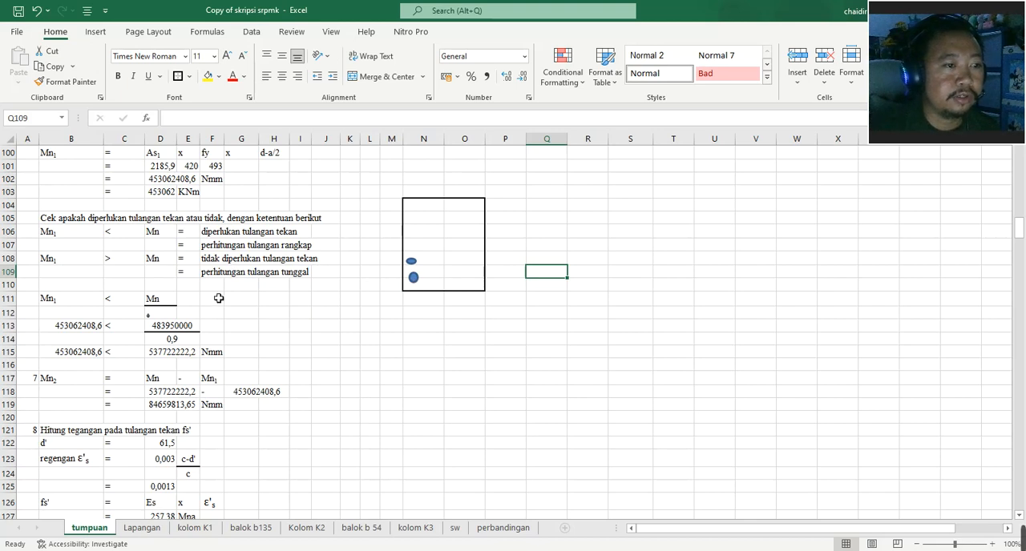
- Trace the Mn formula in D113 to the Mu table and repoint its reference to D3
{"action": "scroll", "coordinate": [210, 302], "scroll_direction": "down", "scroll_amount": 2}
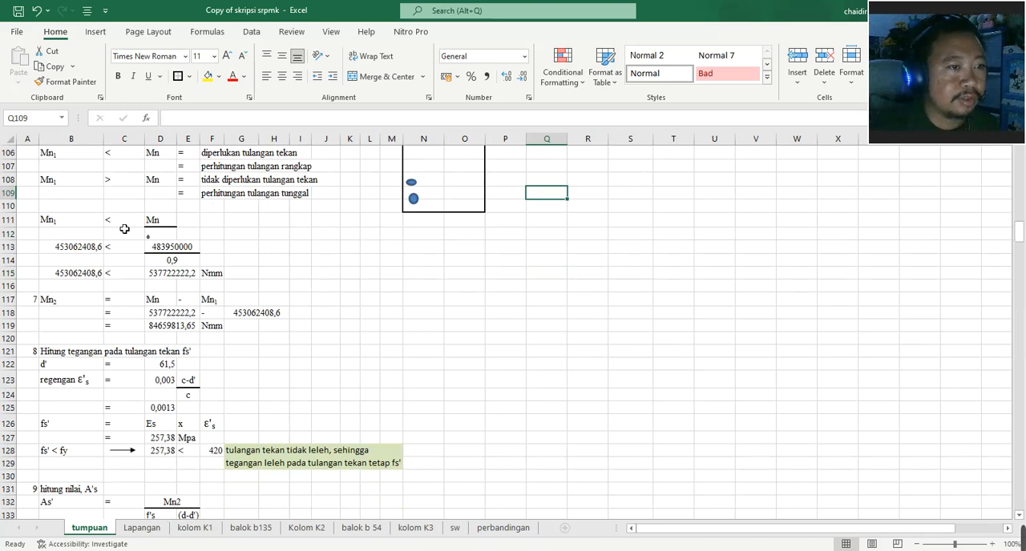
{"action": "left_click", "coordinate": [171, 225]}
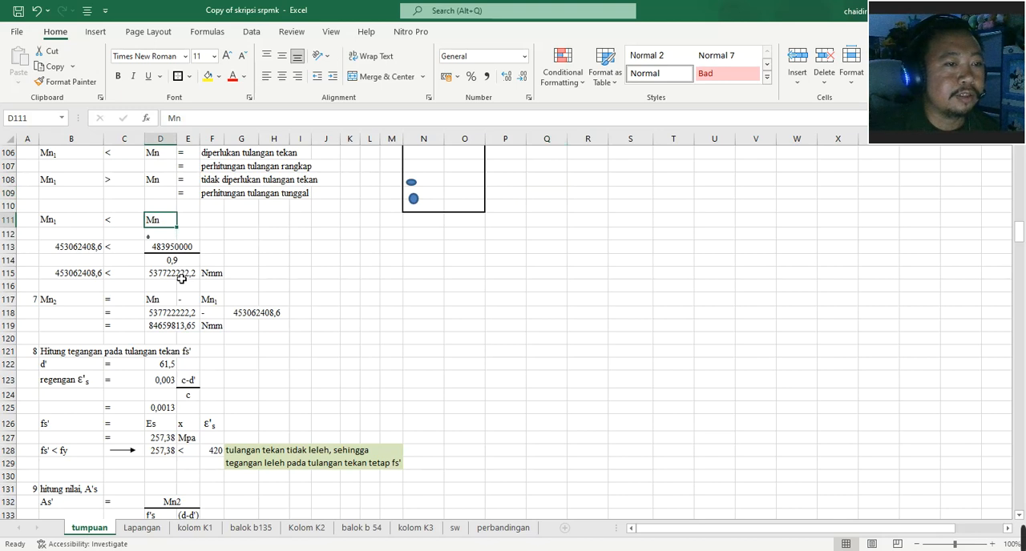
{"action": "double_click", "coordinate": [190, 249]}
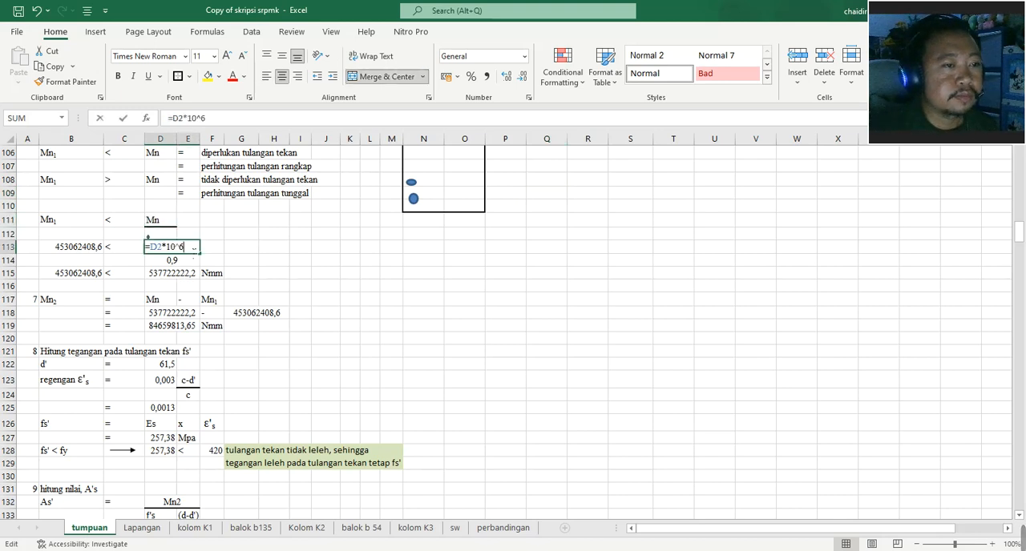
{"action": "scroll", "coordinate": [213, 260], "scroll_direction": "up", "scroll_amount": 20}
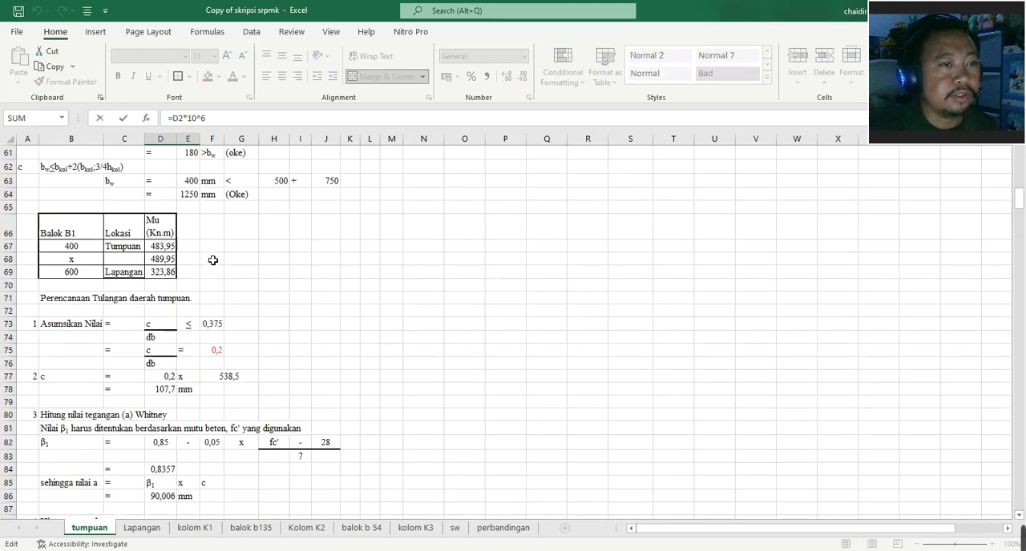
{"action": "scroll", "coordinate": [214, 261], "scroll_direction": "up", "scroll_amount": 9}
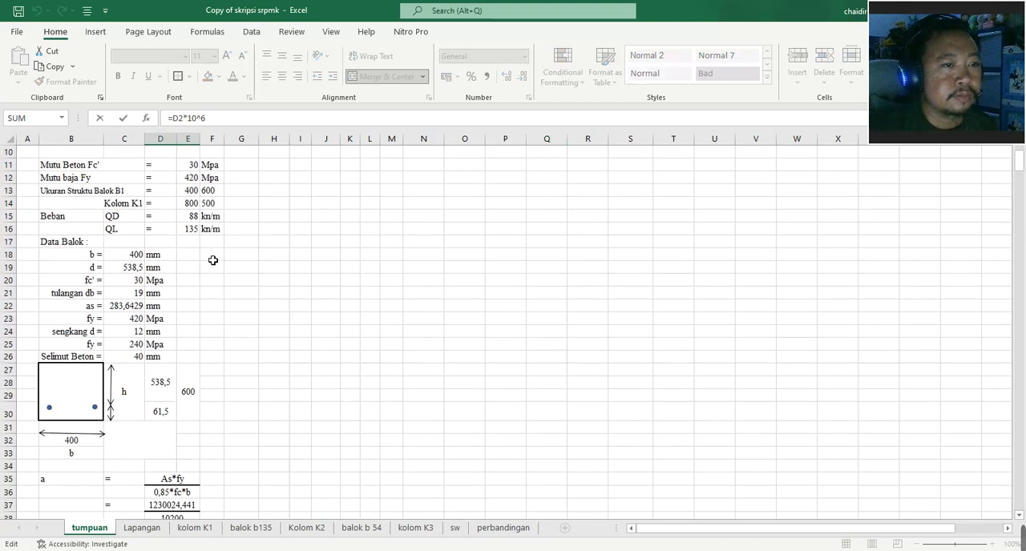
{"action": "left_click_drag", "start_coordinate": [166, 184], "coordinate": [168, 193]}
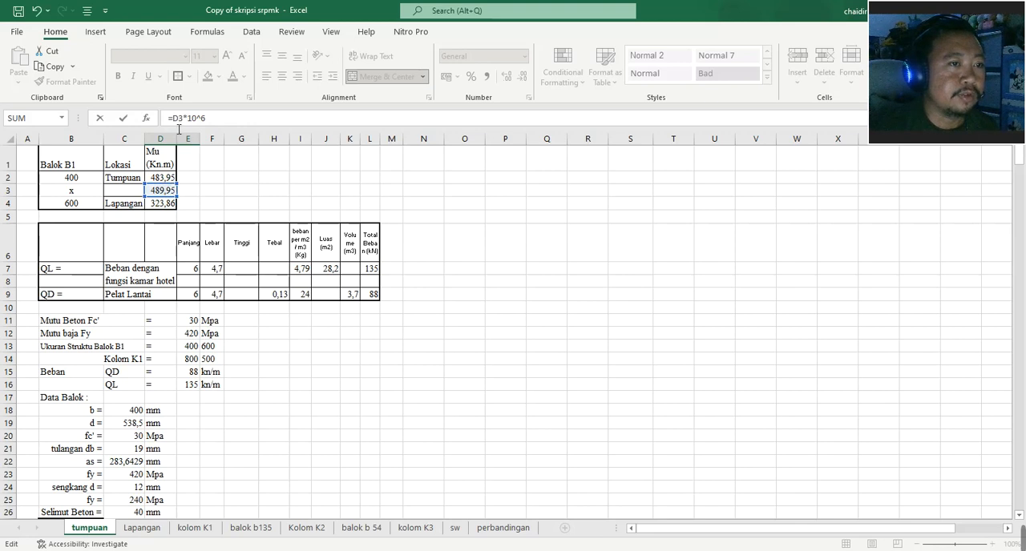
- Replace the Mu reference in D113 with the larger support moment, making the formula =MAX(D2:D3)*10^6
{"action": "left_click_drag", "start_coordinate": [183, 119], "coordinate": [171, 118]}
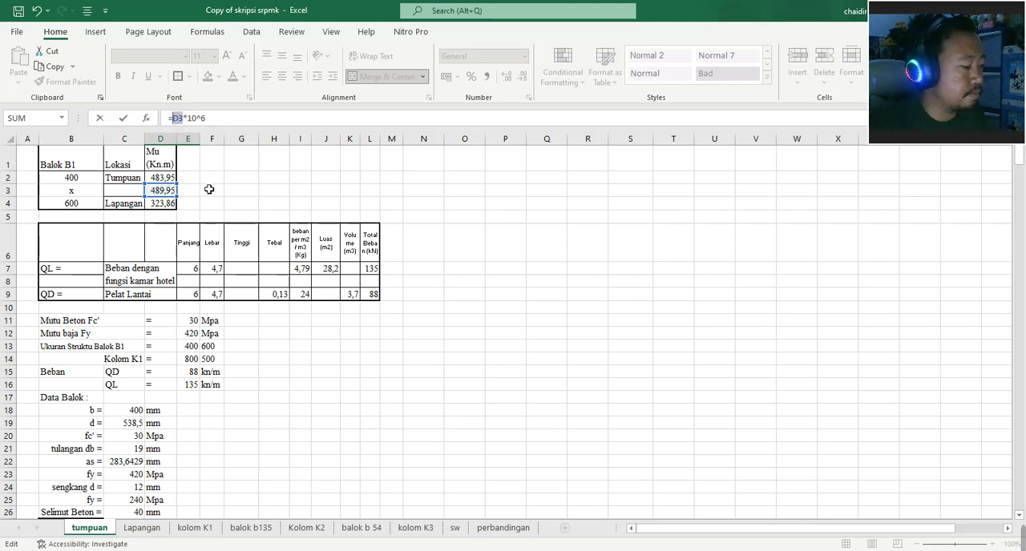
{"action": "type", "text": "mas"}
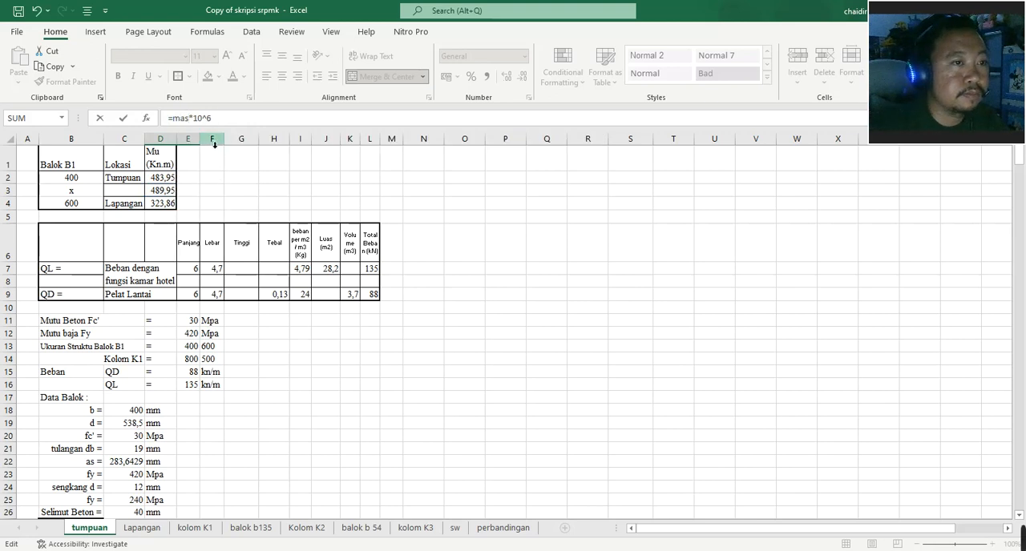
{"action": "key", "text": "BackSpace"}
{"action": "type", "text": "x"}
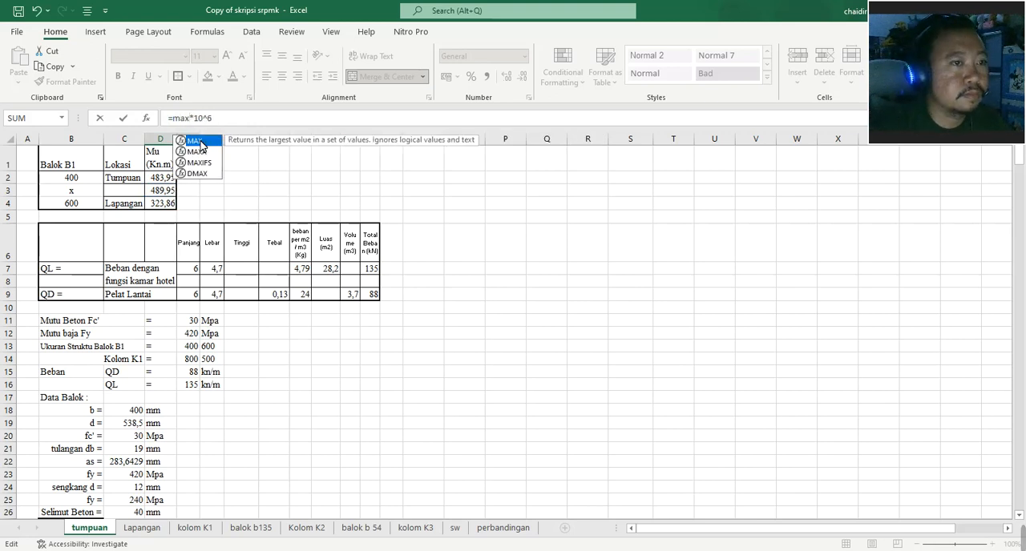
{"action": "double_click", "coordinate": [200, 145]}
{"action": "left_click_drag", "start_coordinate": [162, 178], "coordinate": [168, 195]}
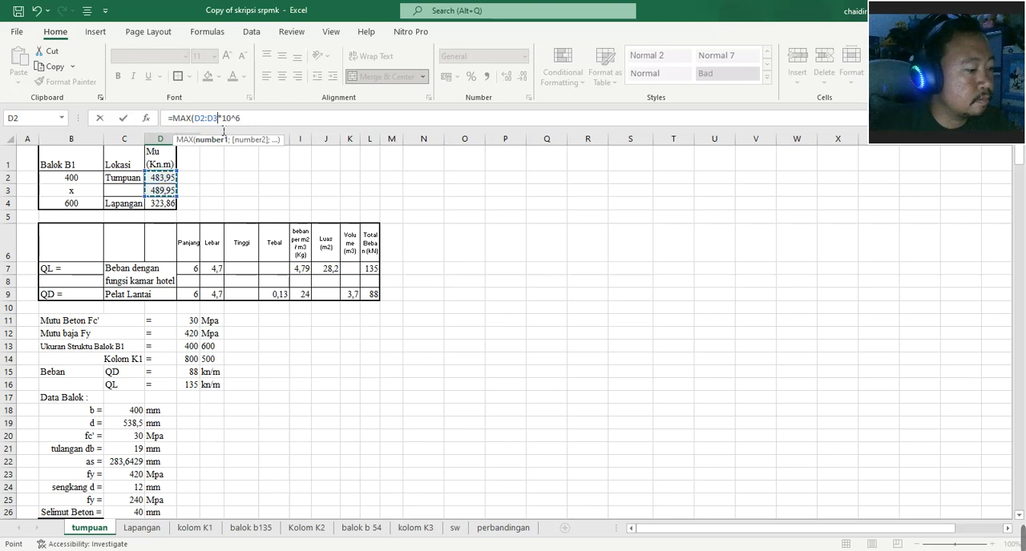
{"action": "type", "text": ")"}
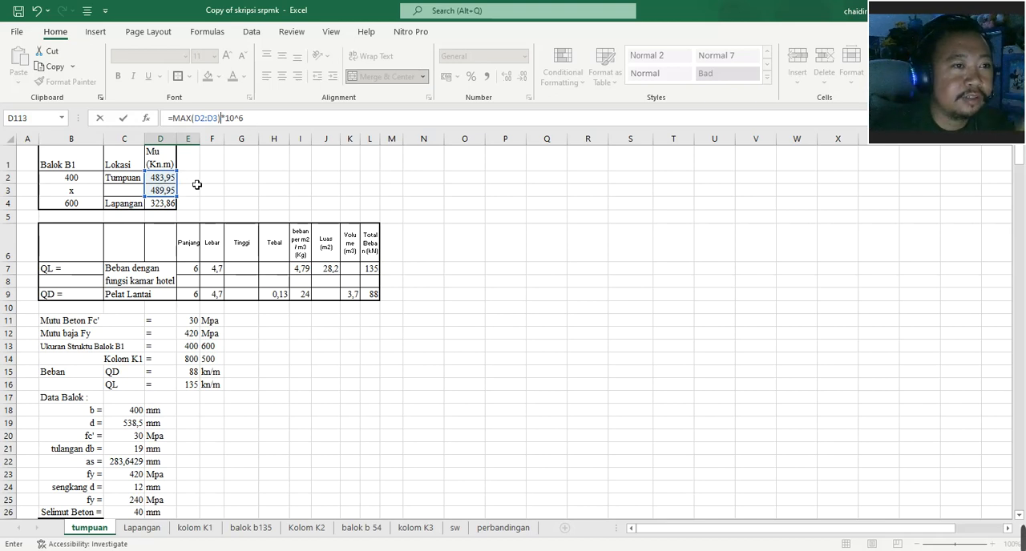
{"action": "scroll", "coordinate": [198, 191], "scroll_direction": "down", "scroll_amount": 14}
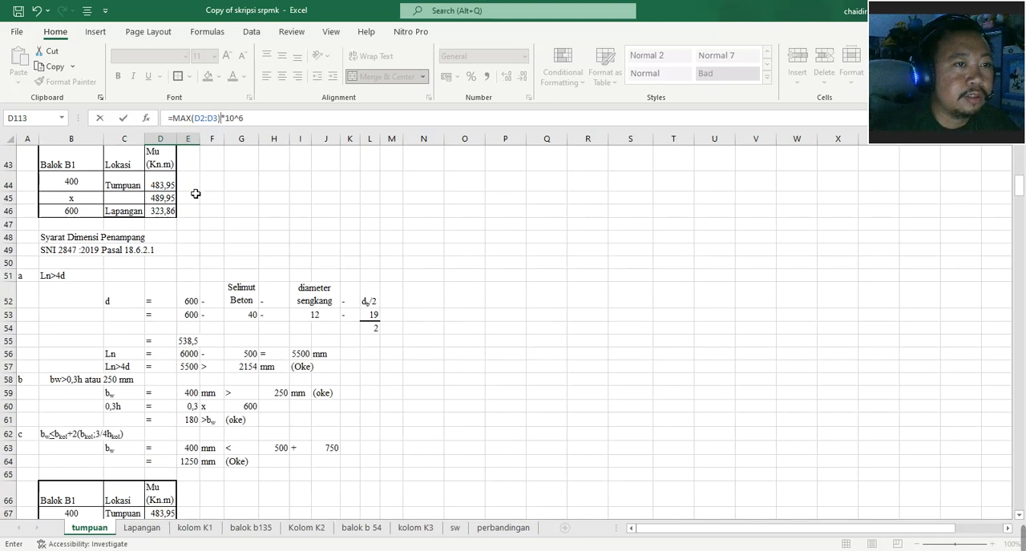
{"action": "scroll", "coordinate": [196, 194], "scroll_direction": "down", "scroll_amount": 7}
{"action": "key", "text": "Return"}
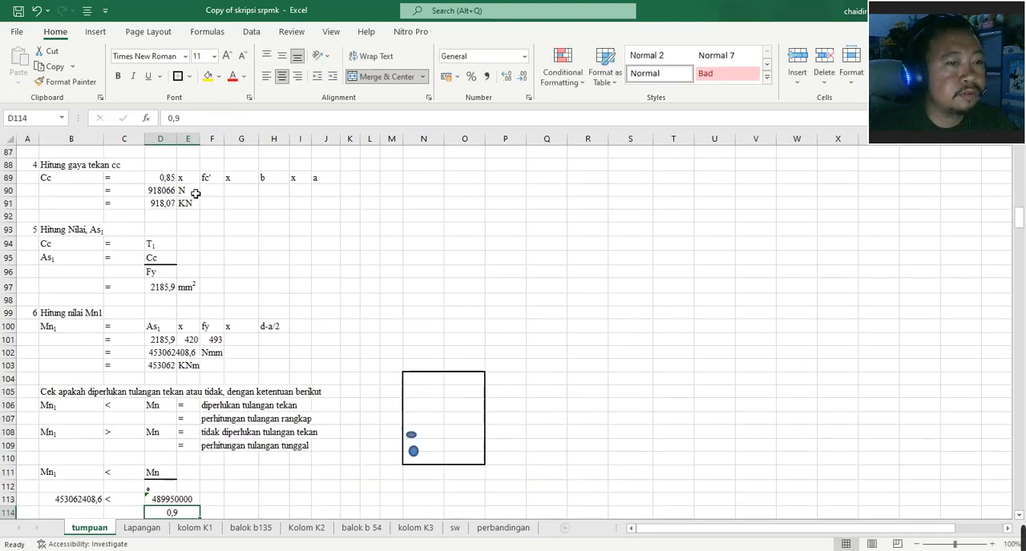
- Examine the Mn1 versus Mn comparison and the Mn2 calculation, including the subtraction formula in D119
{"action": "scroll", "coordinate": [196, 194], "scroll_direction": "down", "scroll_amount": 3}
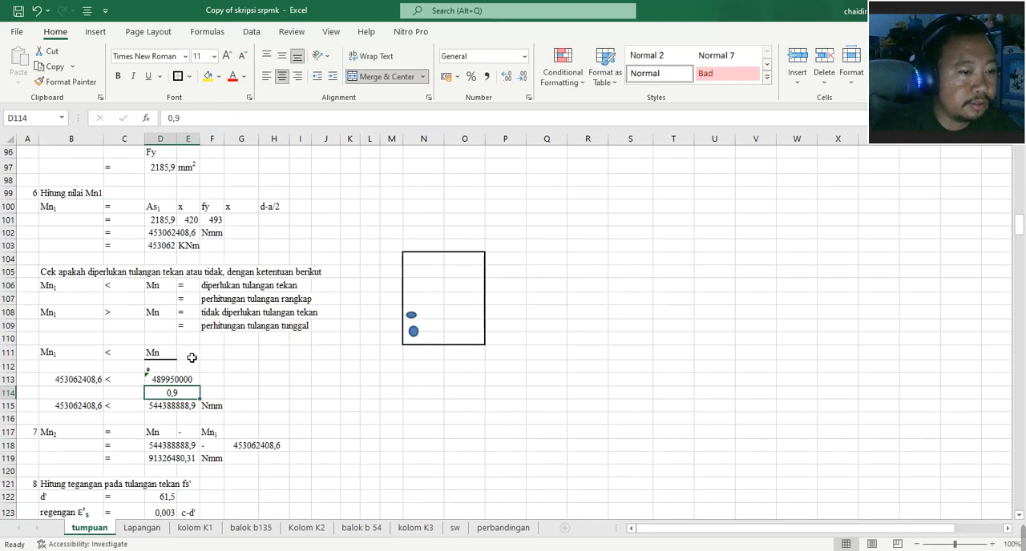
{"action": "scroll", "coordinate": [190, 377], "scroll_direction": "down", "scroll_amount": 2}
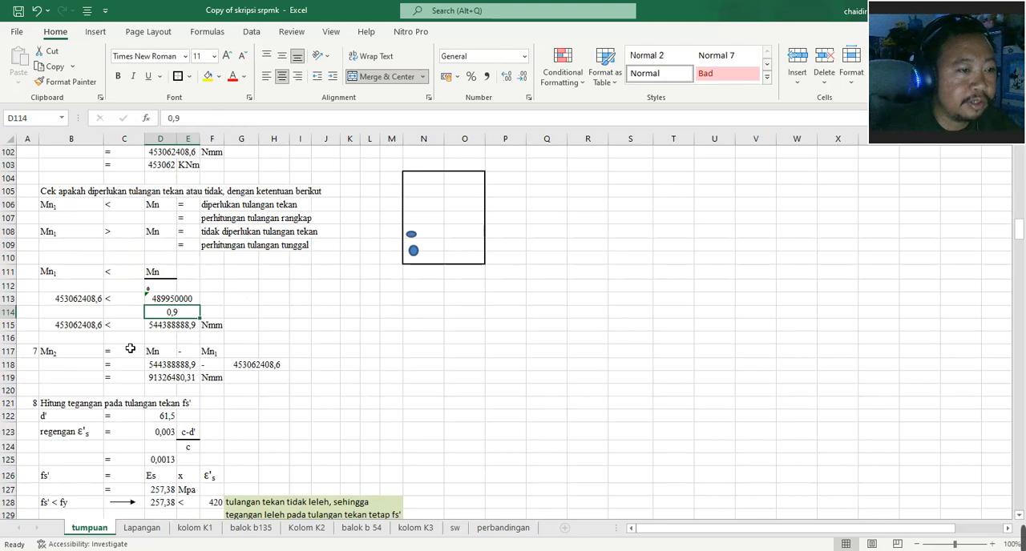
{"action": "left_click", "coordinate": [75, 351]}
{"action": "left_click", "coordinate": [141, 365]}
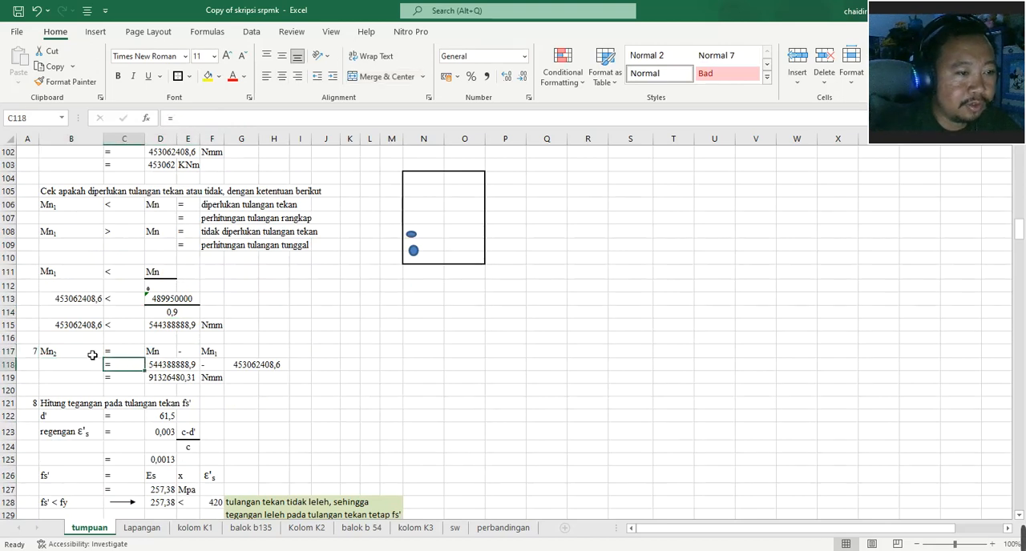
{"action": "left_click", "coordinate": [165, 353]}
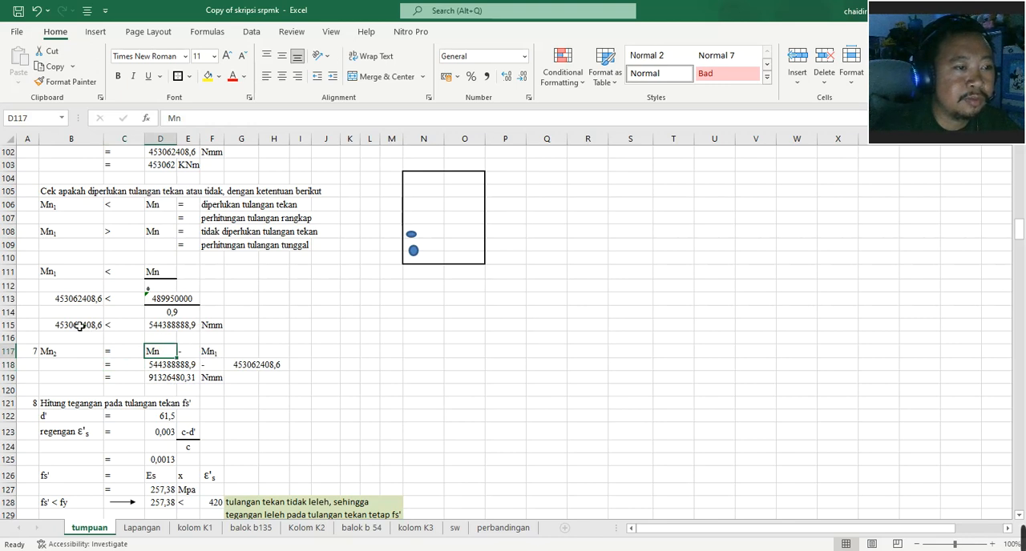
{"action": "scroll", "coordinate": [212, 368], "scroll_direction": "down", "scroll_amount": 6}
{"action": "scroll", "coordinate": [144, 321], "scroll_direction": "up", "scroll_amount": 2}
{"action": "scroll", "coordinate": [140, 281], "scroll_direction": "up", "scroll_amount": 1}
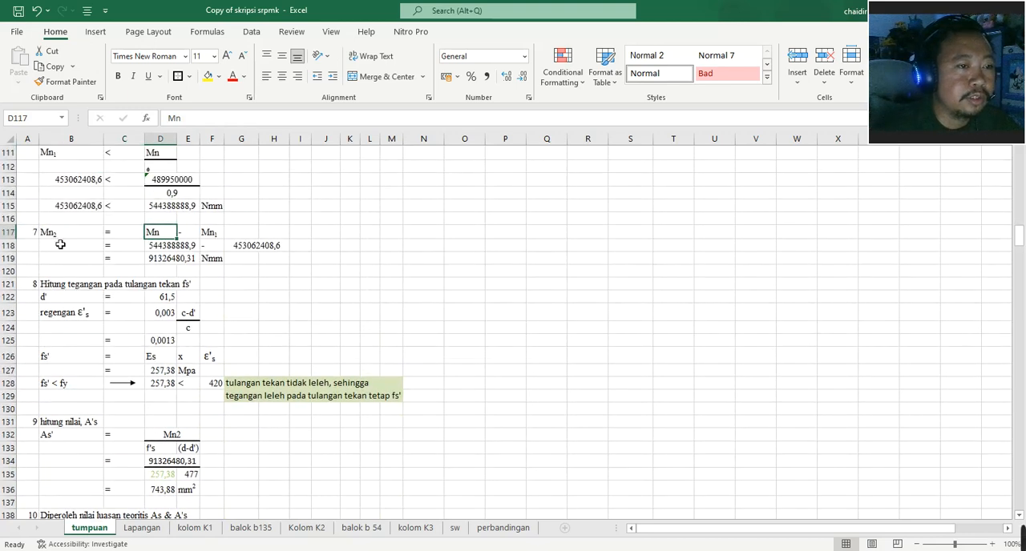
{"action": "left_click", "coordinate": [169, 260]}
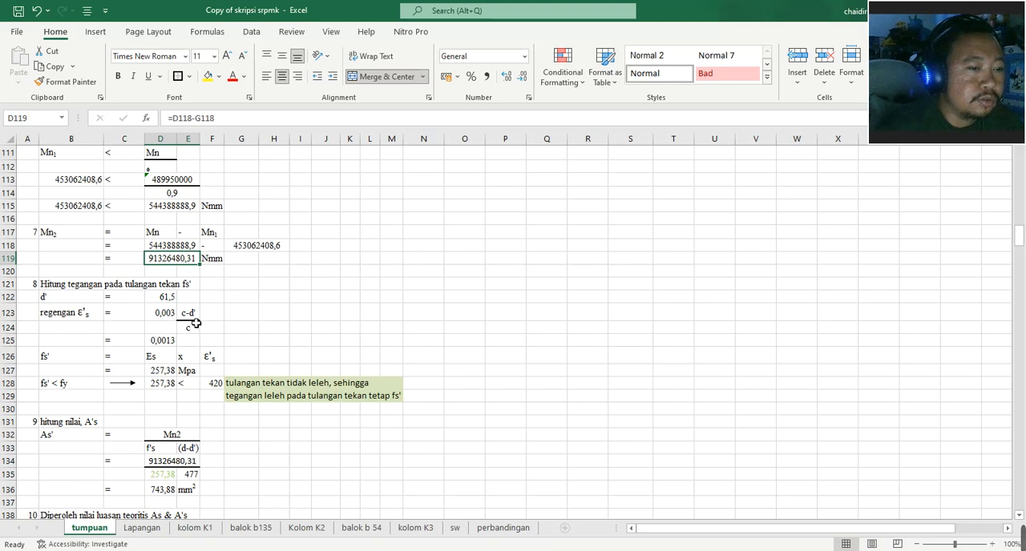
- Inspect the compression steel strain ε's input in D123 and formula in D125, tracing c to D78 and keeping the formula as it is
{"action": "double_click", "coordinate": [167, 313]}
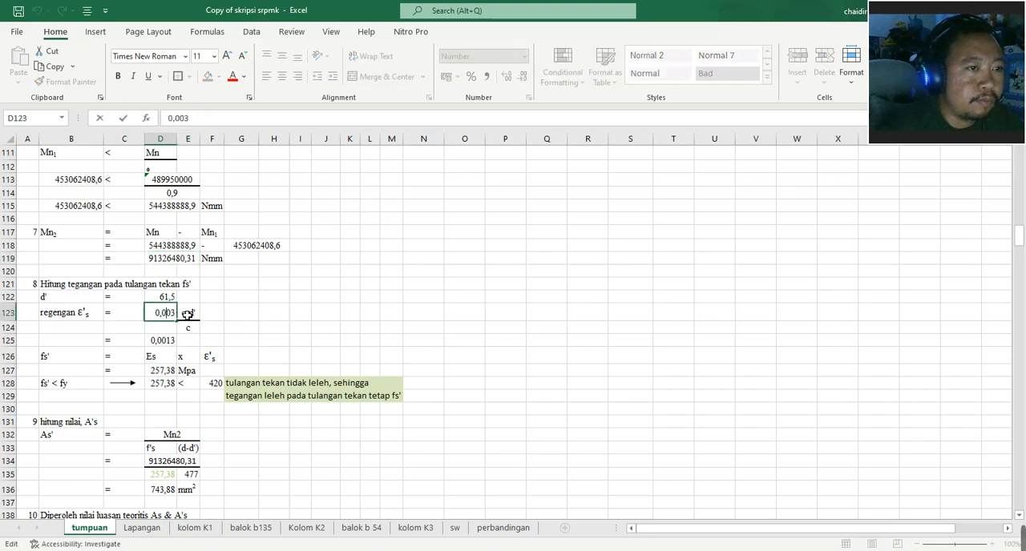
{"action": "left_click", "coordinate": [240, 320]}
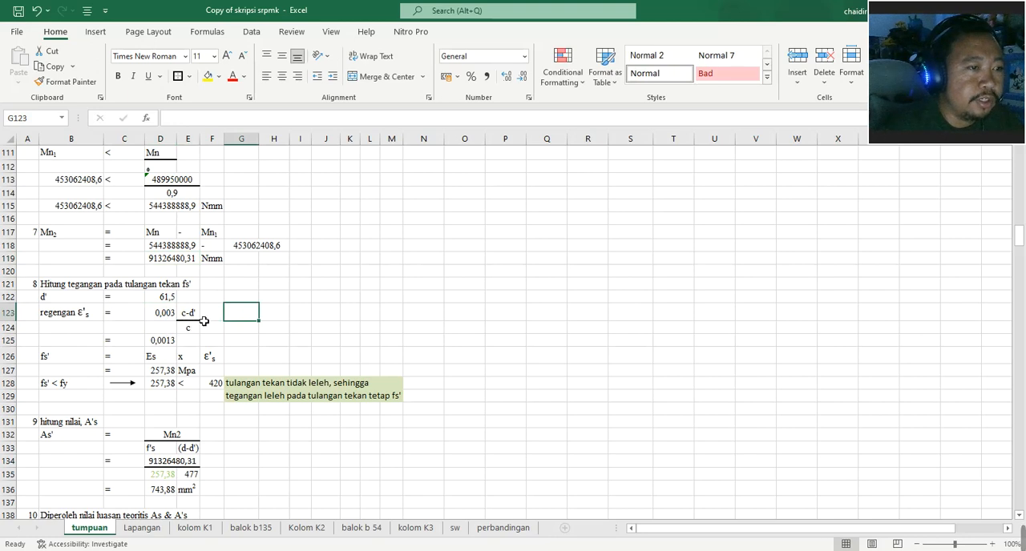
{"action": "double_click", "coordinate": [166, 343]}
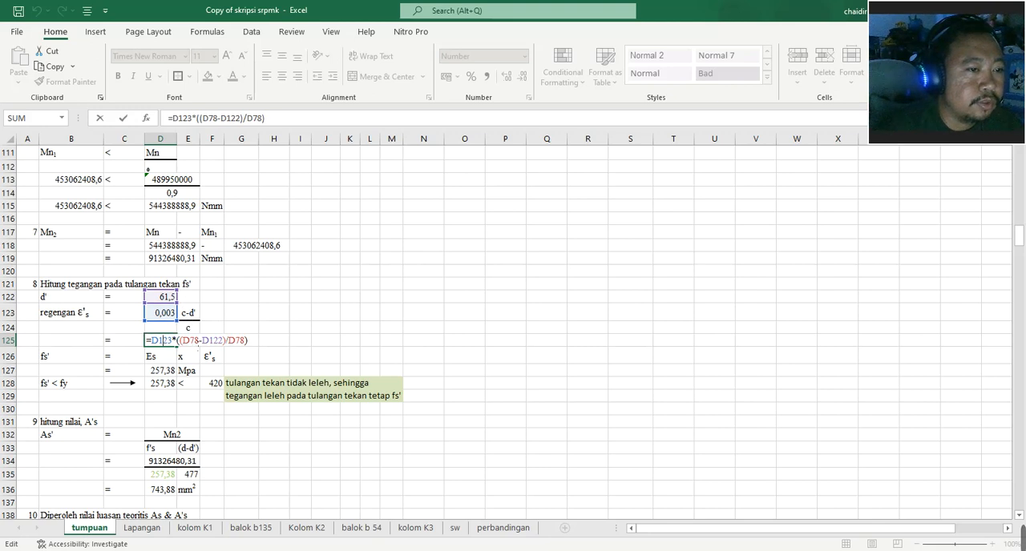
{"action": "scroll", "coordinate": [170, 299], "scroll_direction": "up", "scroll_amount": 14}
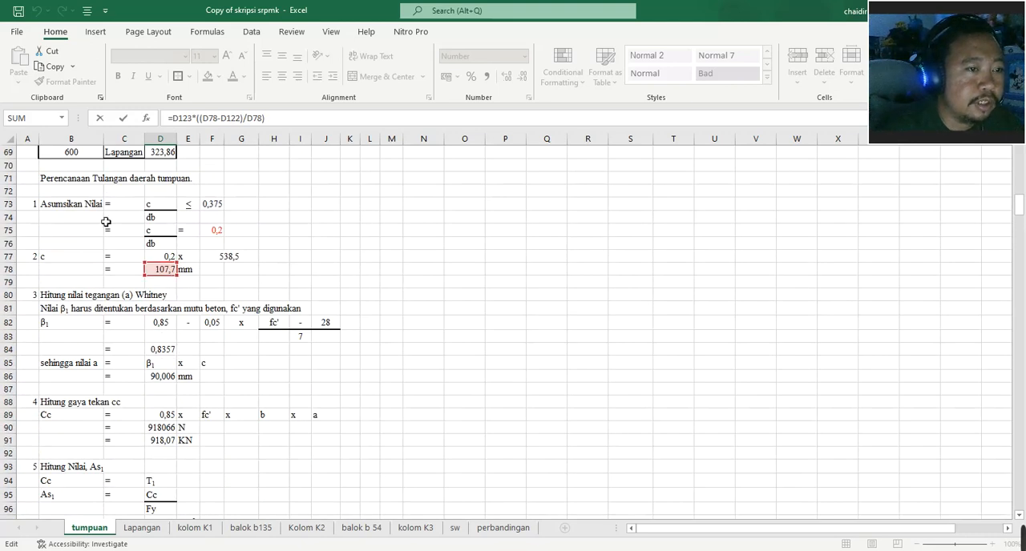
{"action": "scroll", "coordinate": [207, 283], "scroll_direction": "down", "scroll_amount": 16}
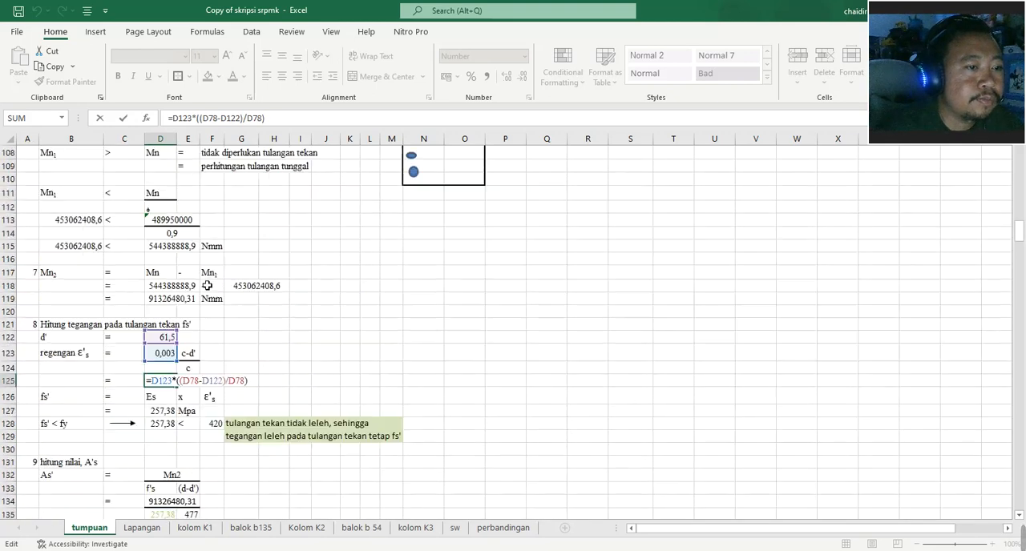
{"action": "key", "text": "ctrl+Return"}
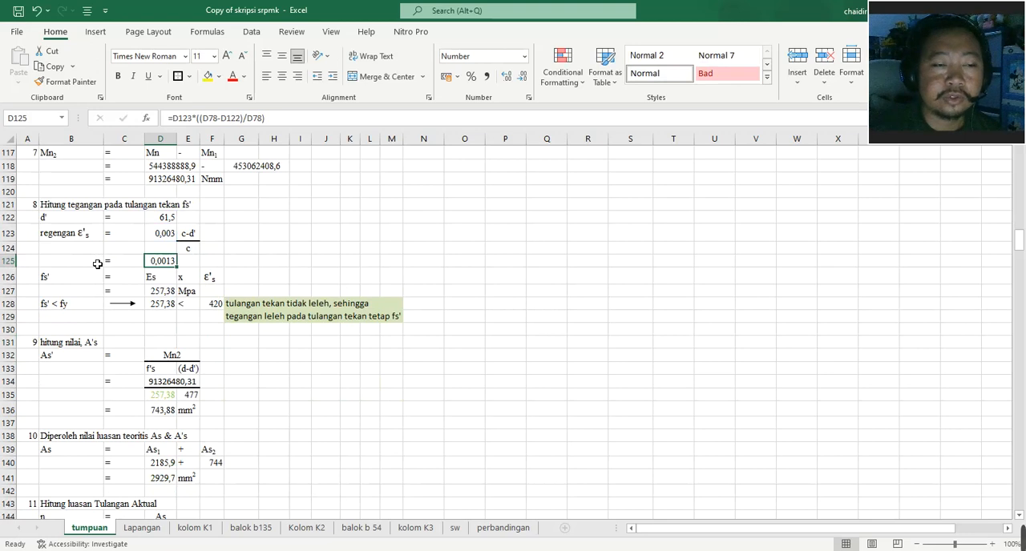
- Inspect the fs' formula in D127 and trace its reference to the compression steel strain in D125
{"action": "double_click", "coordinate": [169, 292]}
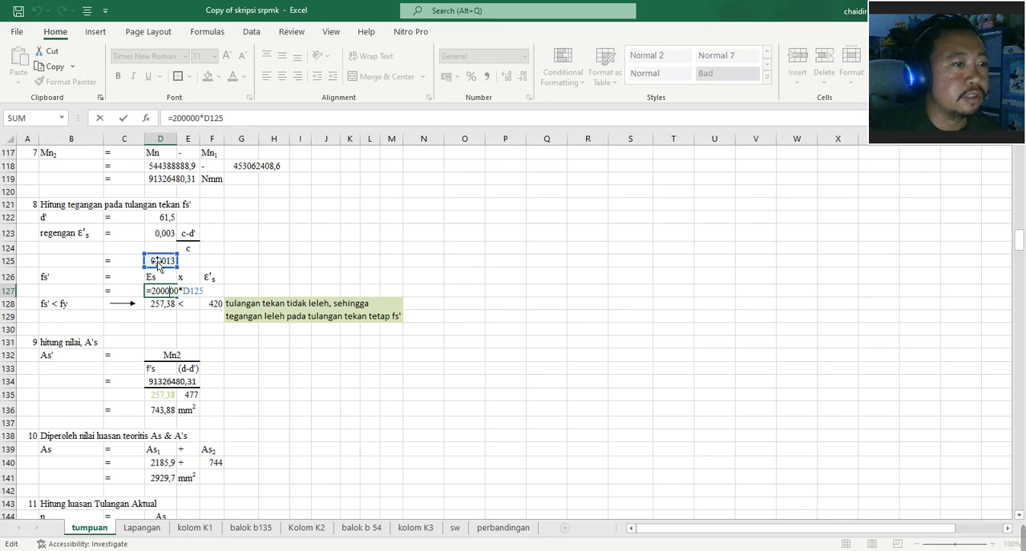
{"action": "left_click", "coordinate": [338, 276]}
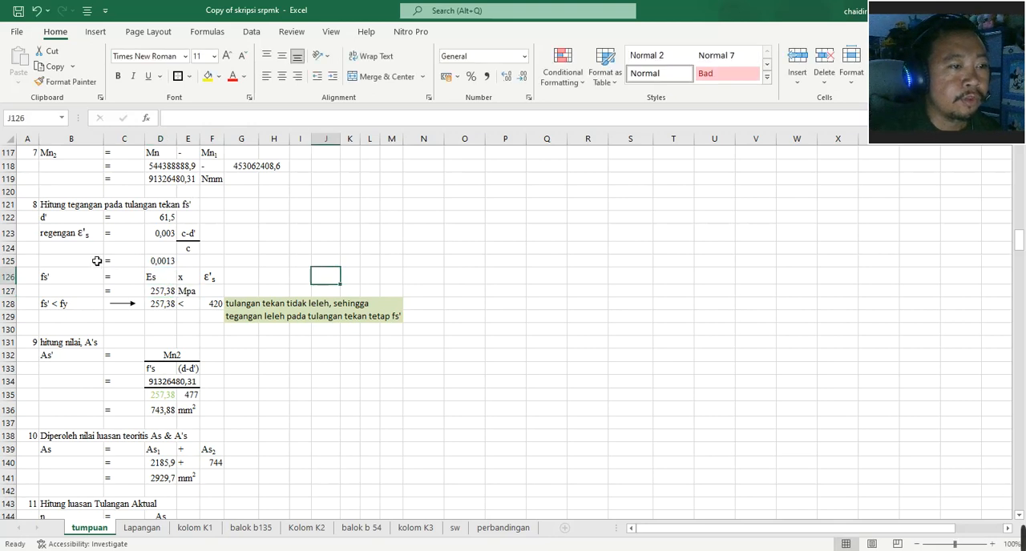
{"action": "scroll", "coordinate": [100, 262], "scroll_direction": "down", "scroll_amount": 2}
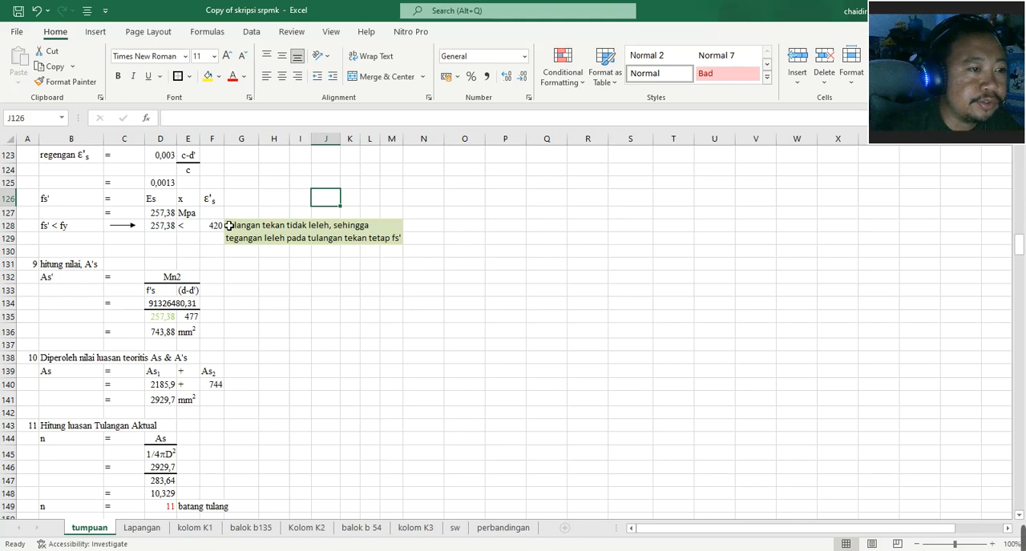
- Correct the section 9 heading in B131 to read "hitung nilai, As'"
{"action": "scroll", "coordinate": [229, 226], "scroll_direction": "down", "scroll_amount": 2}
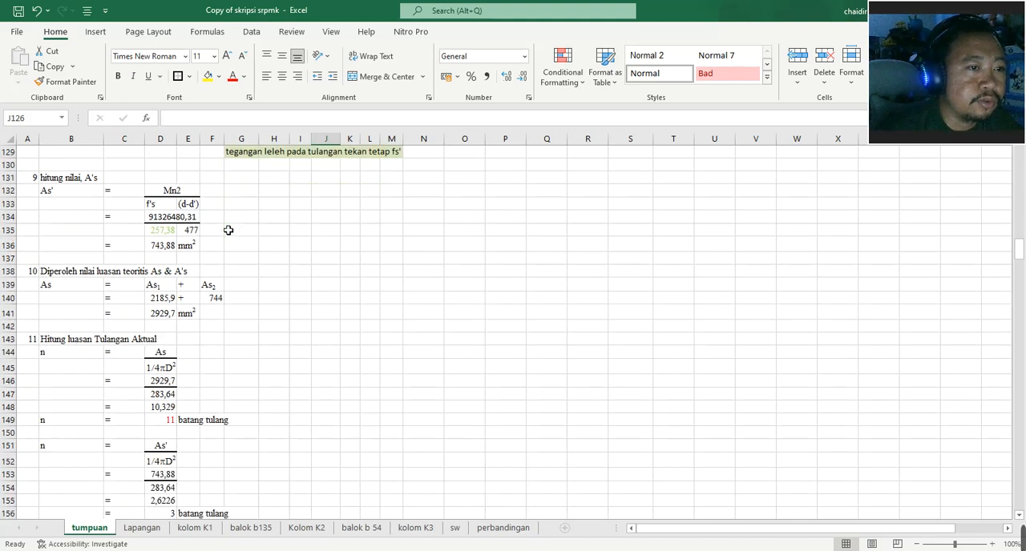
{"action": "double_click", "coordinate": [95, 181]}
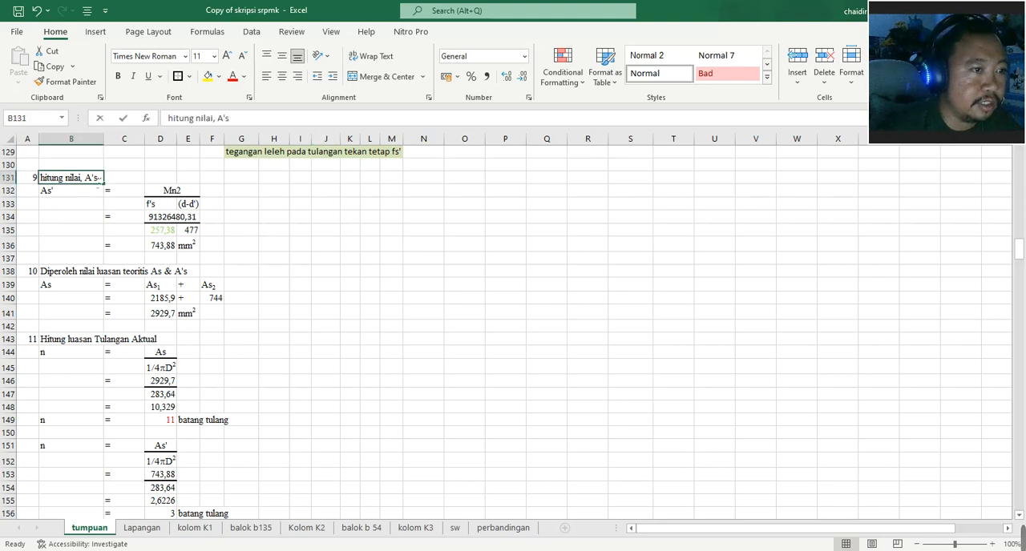
{"action": "key", "text": "BackSpace"}
{"action": "left_click", "coordinate": [238, 126]}
{"action": "type", "text": "'"}
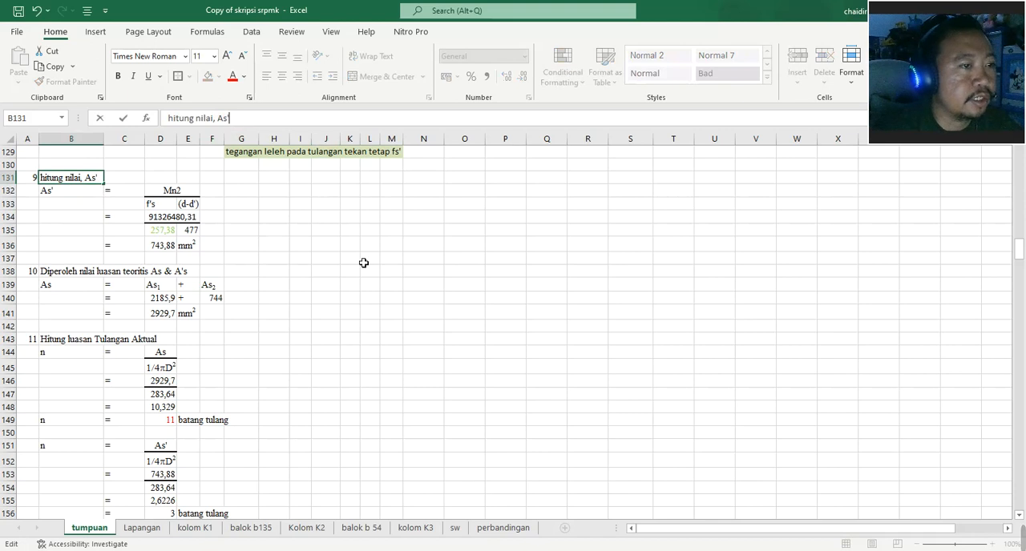
{"action": "left_click", "coordinate": [351, 257]}
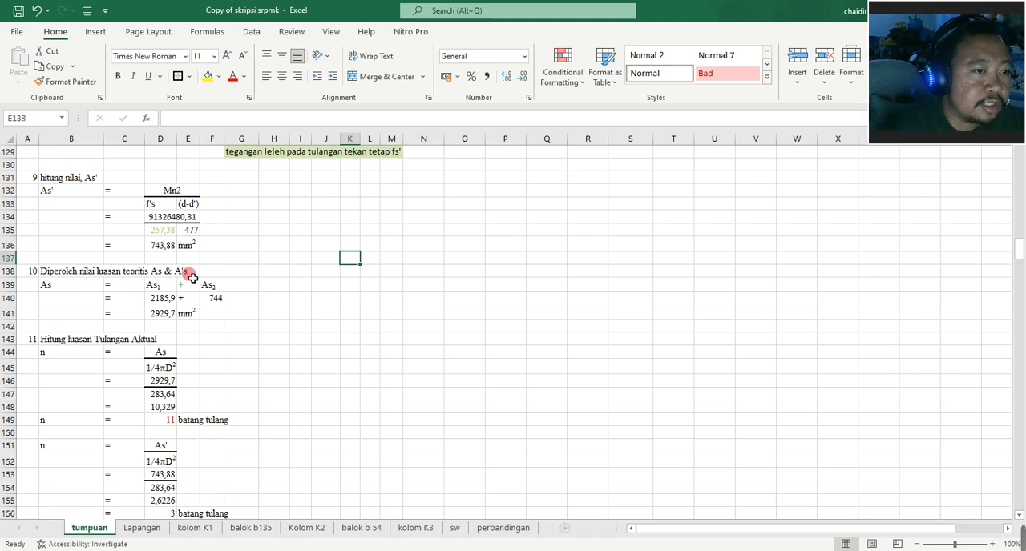
- Correct the section 10 heading in B138 to read "Diperoleh nilai luasan teoritis As & As'"
{"action": "left_click", "coordinate": [49, 272]}
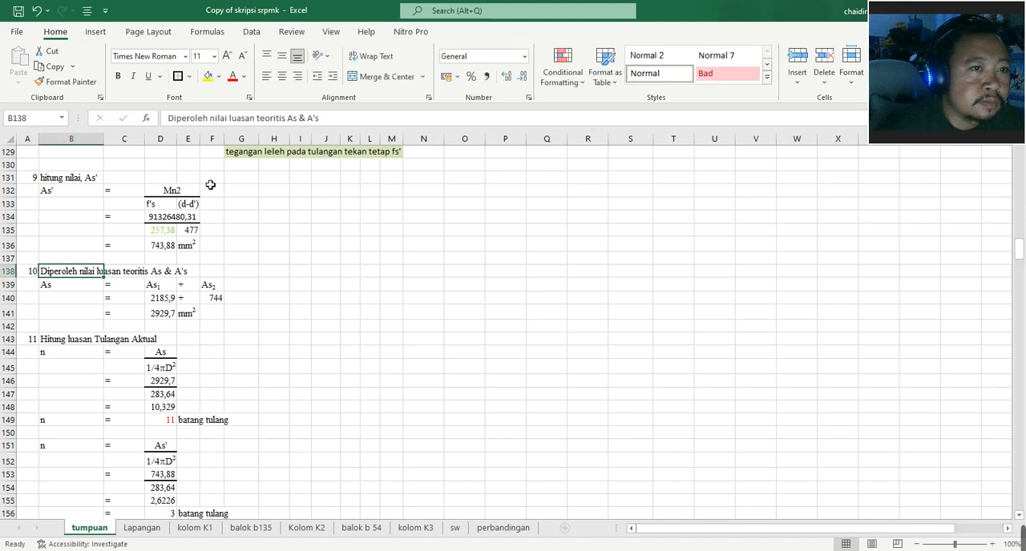
{"action": "left_click", "coordinate": [314, 119]}
{"action": "key", "text": "BackSpace"}
{"action": "type", "text": "'"}
{"action": "left_click", "coordinate": [300, 311]}
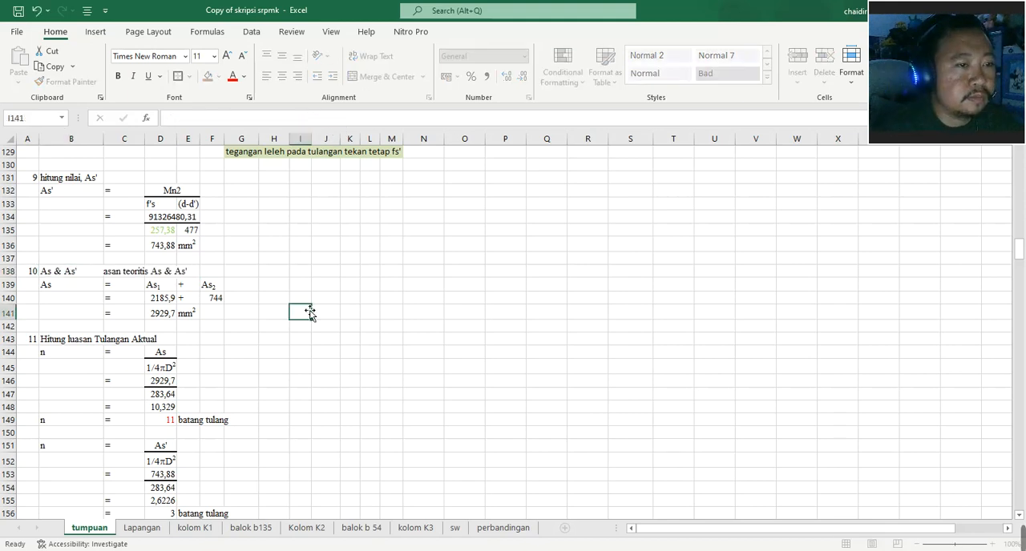
- Trace the As1 reference in D140 to D97 and the As2 reference in F140 to D136, keeping both formulas
{"action": "left_click", "coordinate": [163, 300]}
{"action": "double_click", "coordinate": [163, 300]}
{"action": "scroll", "coordinate": [213, 273], "scroll_direction": "up", "scroll_amount": 12}
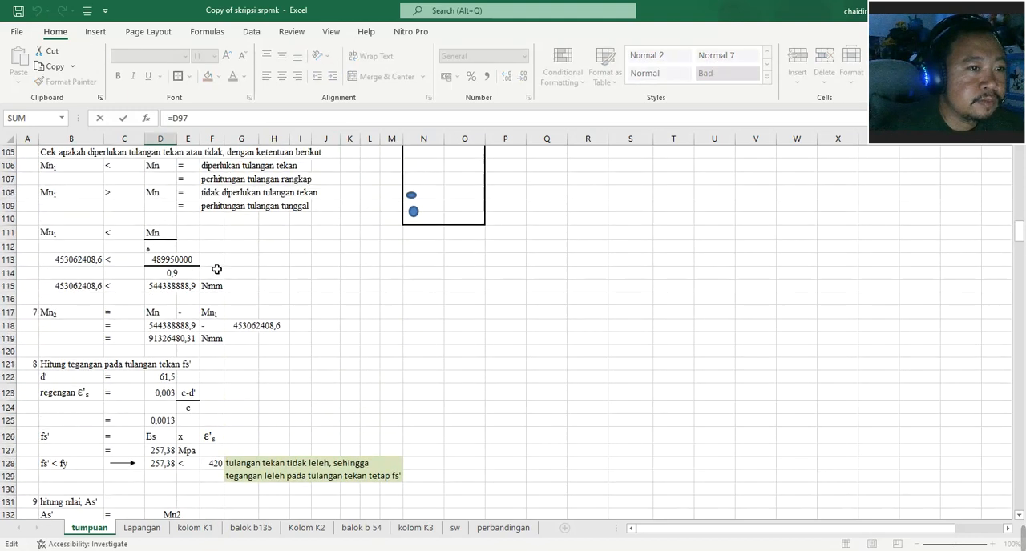
{"action": "scroll", "coordinate": [216, 271], "scroll_direction": "up", "scroll_amount": 1}
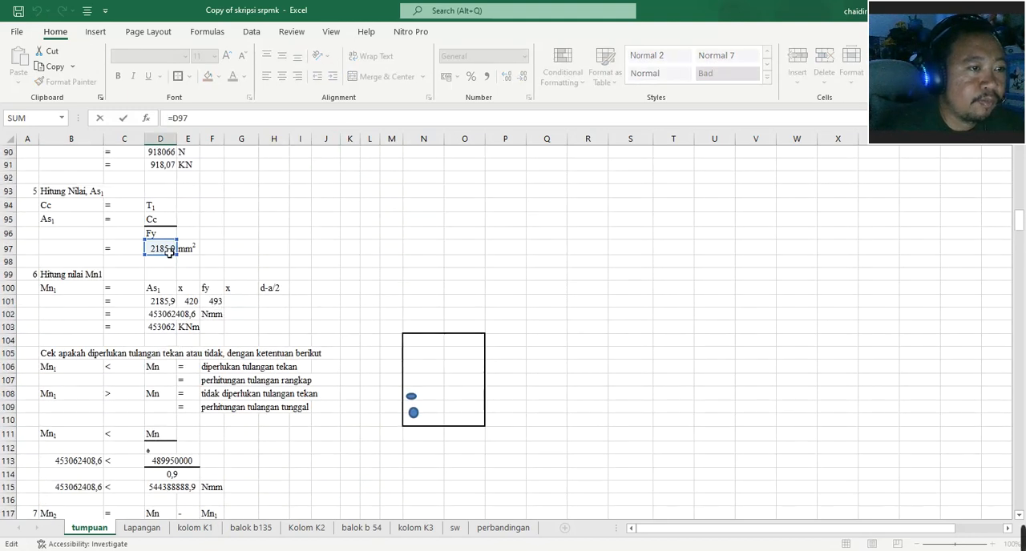
{"action": "scroll", "coordinate": [169, 251], "scroll_direction": "down", "scroll_amount": 14}
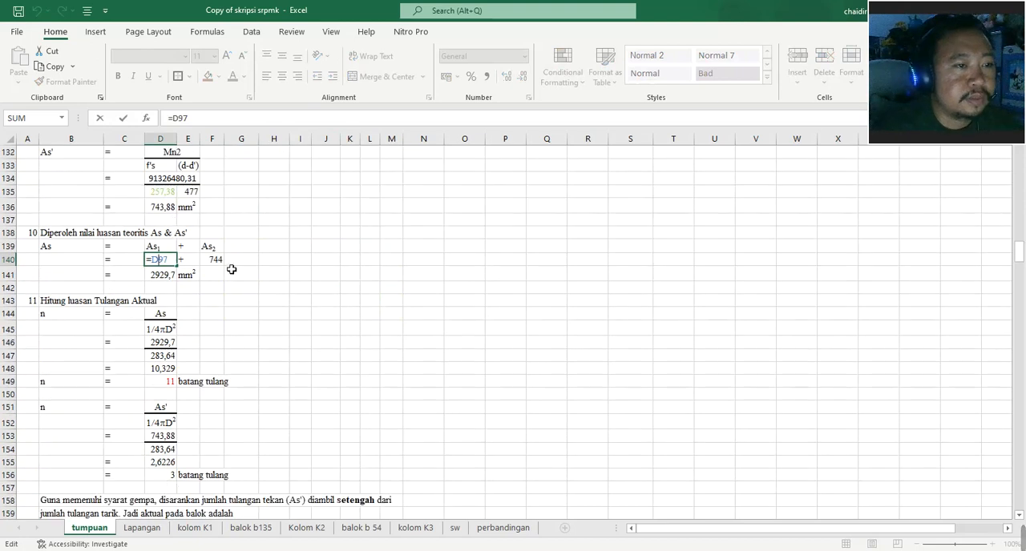
{"action": "key", "text": "Escape"}
{"action": "double_click", "coordinate": [213, 259]}
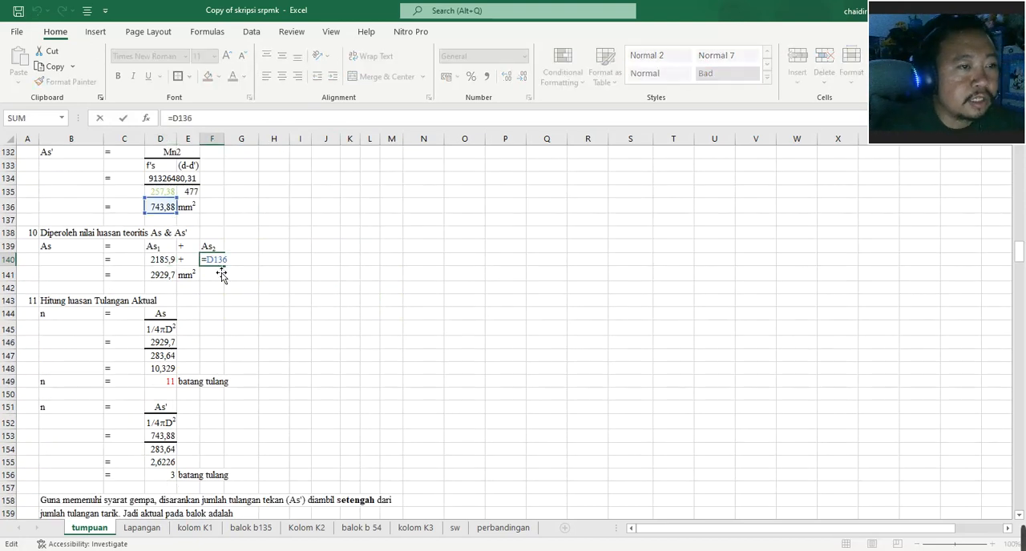
{"action": "key", "text": "Return"}
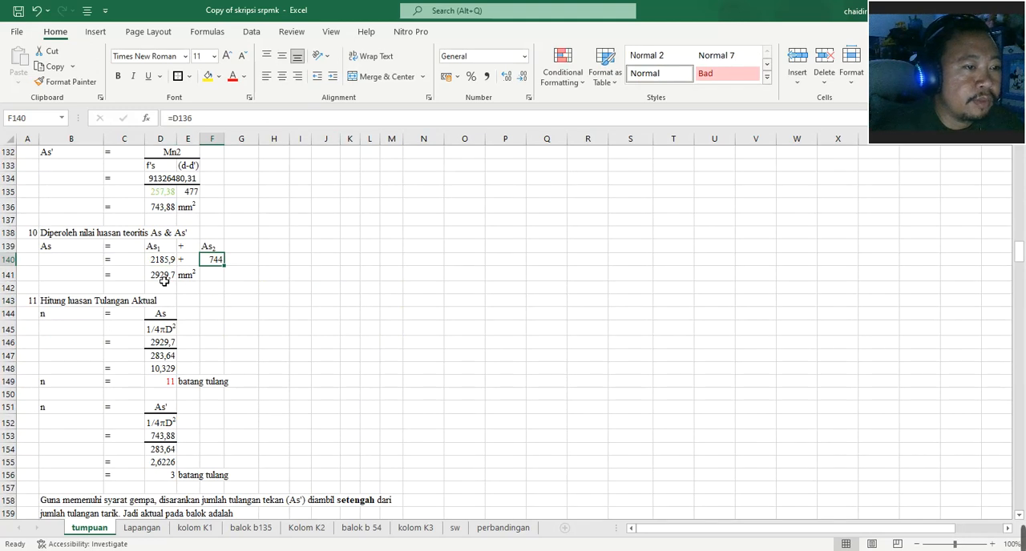
- Check the bar area and division formulas in D147 and D148, and replace the tension bar count n in D149 with 12
{"action": "scroll", "coordinate": [164, 282], "scroll_direction": "down", "scroll_amount": 2}
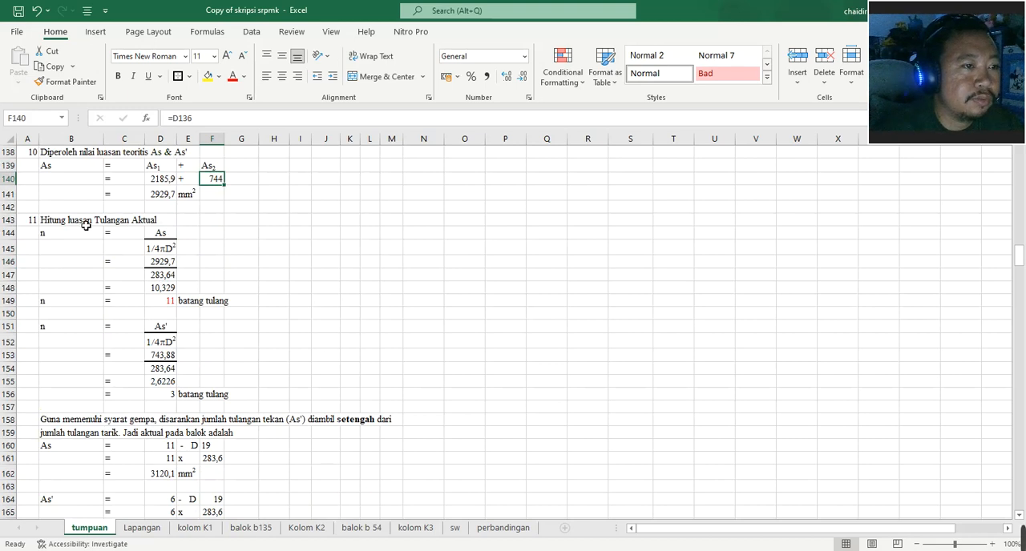
{"action": "left_click", "coordinate": [169, 278]}
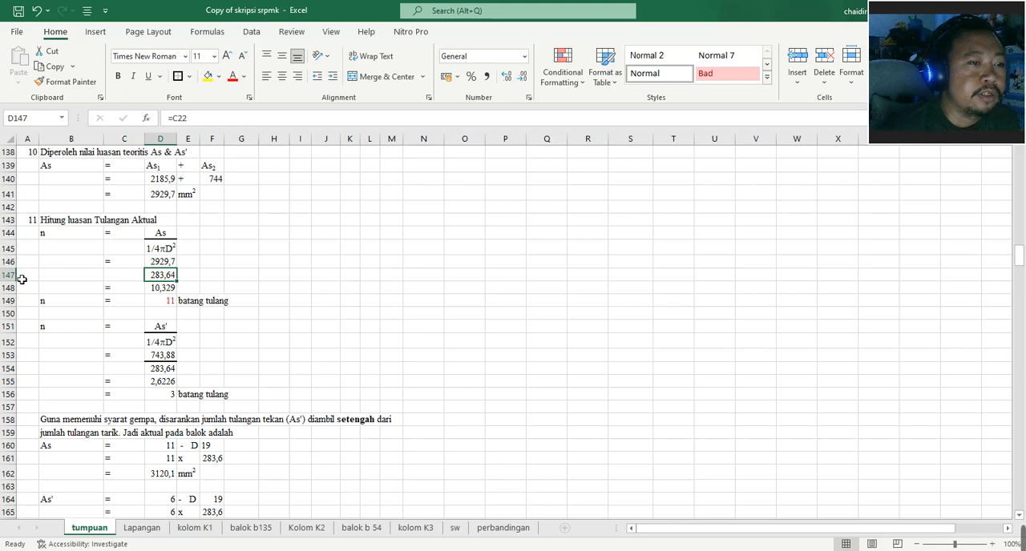
{"action": "left_click", "coordinate": [167, 291]}
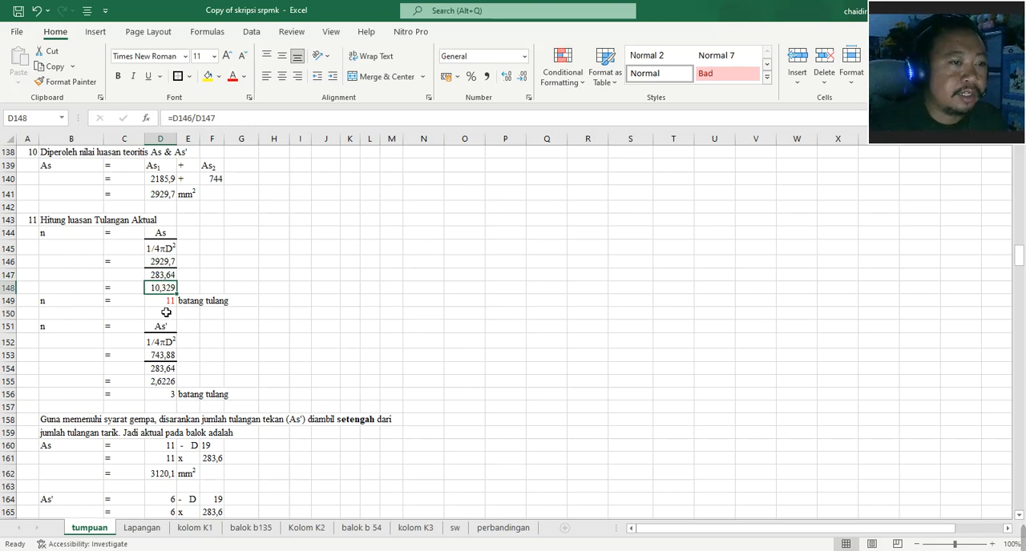
{"action": "left_click", "coordinate": [165, 303]}
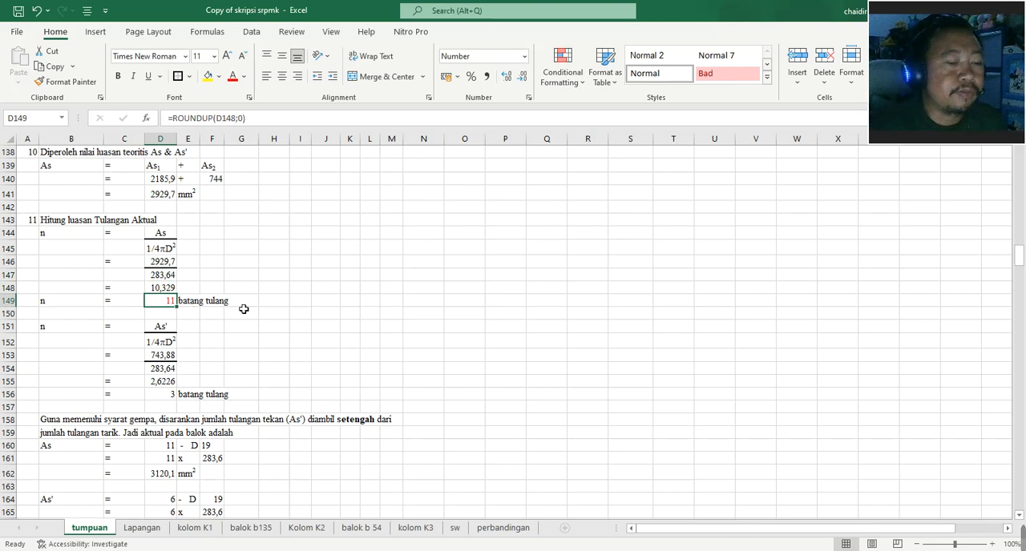
{"action": "type", "text": "12"}
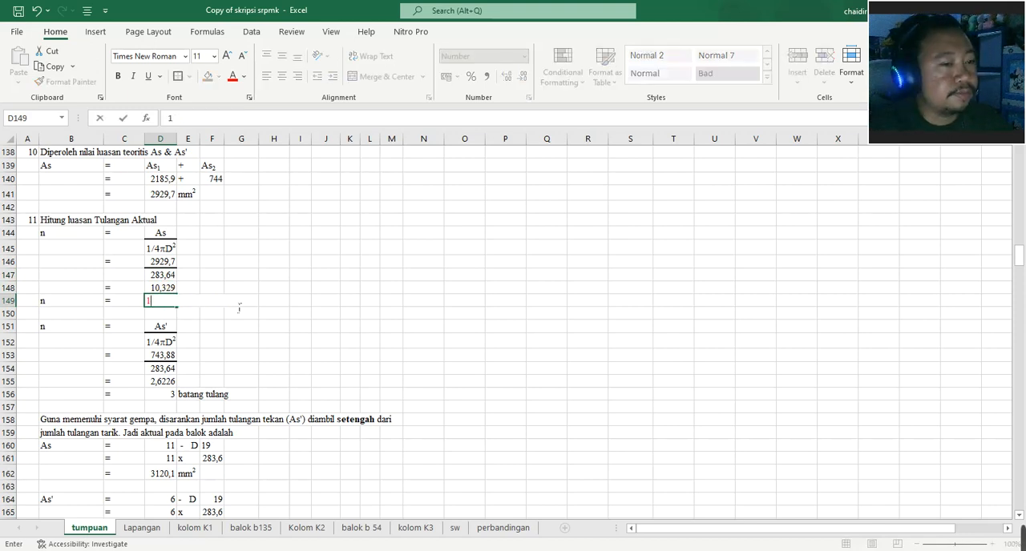
{"action": "key", "text": "Return"}
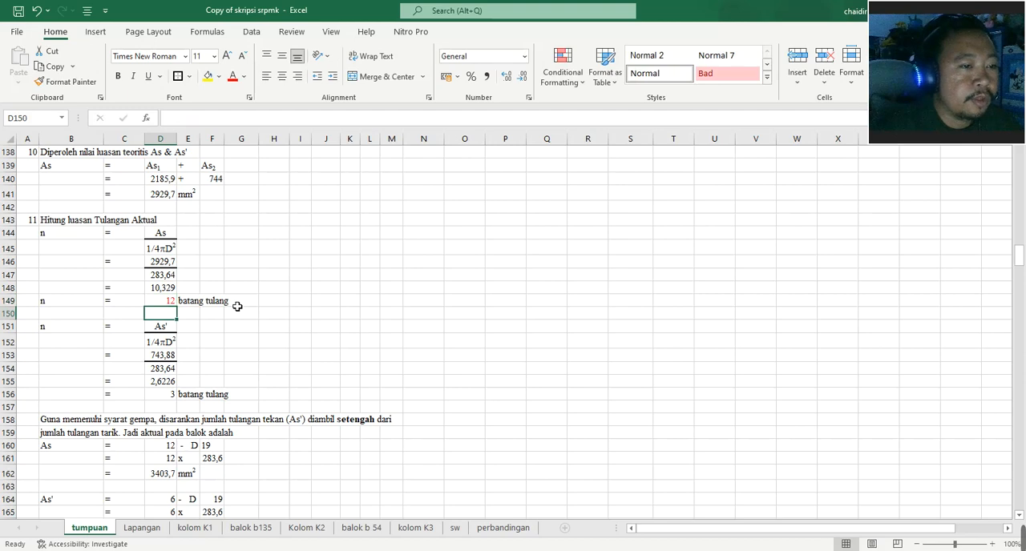
- Trace the As' reference in D153 to F140 and leave the formula as it is
{"action": "scroll", "coordinate": [168, 300], "scroll_direction": "down", "scroll_amount": 1}
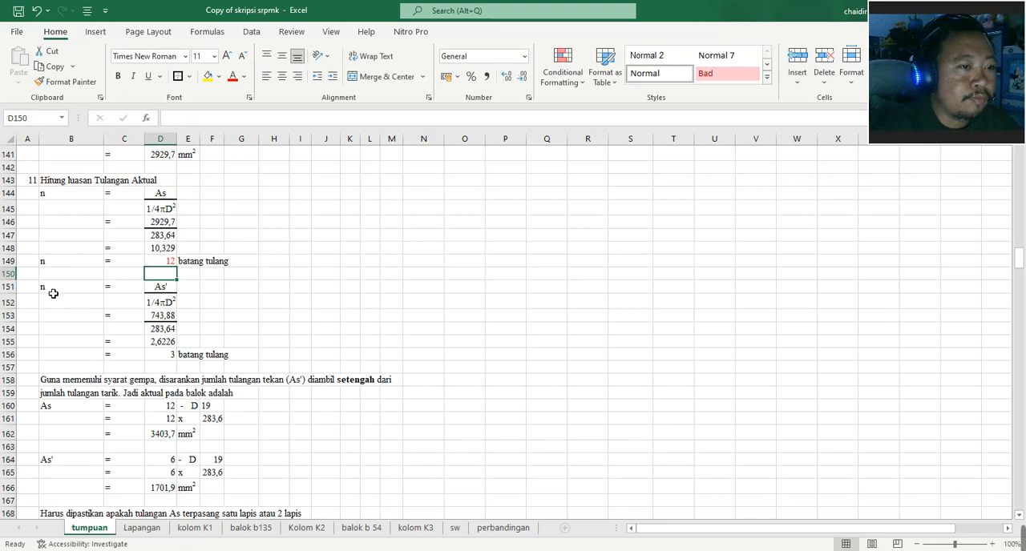
{"action": "double_click", "coordinate": [161, 316]}
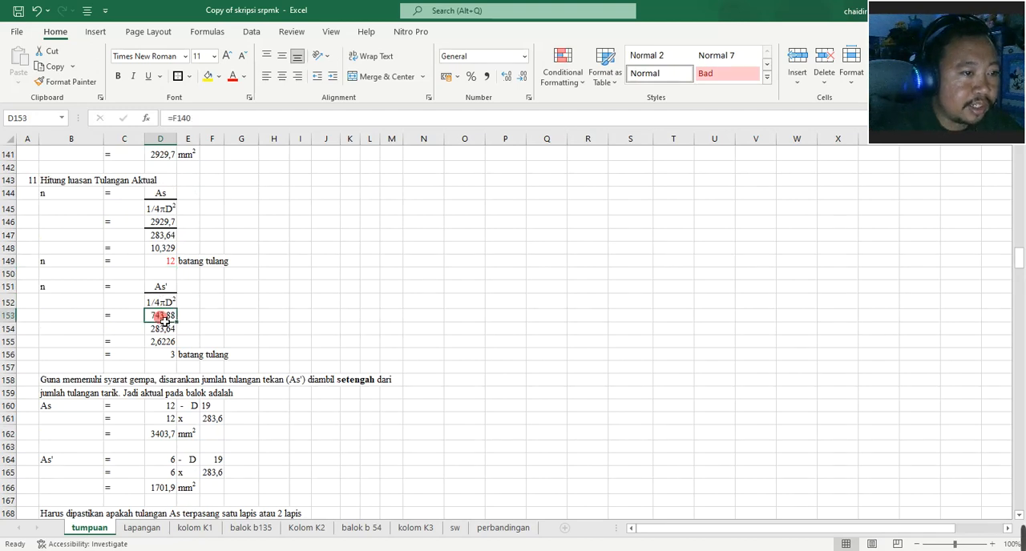
{"action": "scroll", "coordinate": [187, 297], "scroll_direction": "up", "scroll_amount": 5}
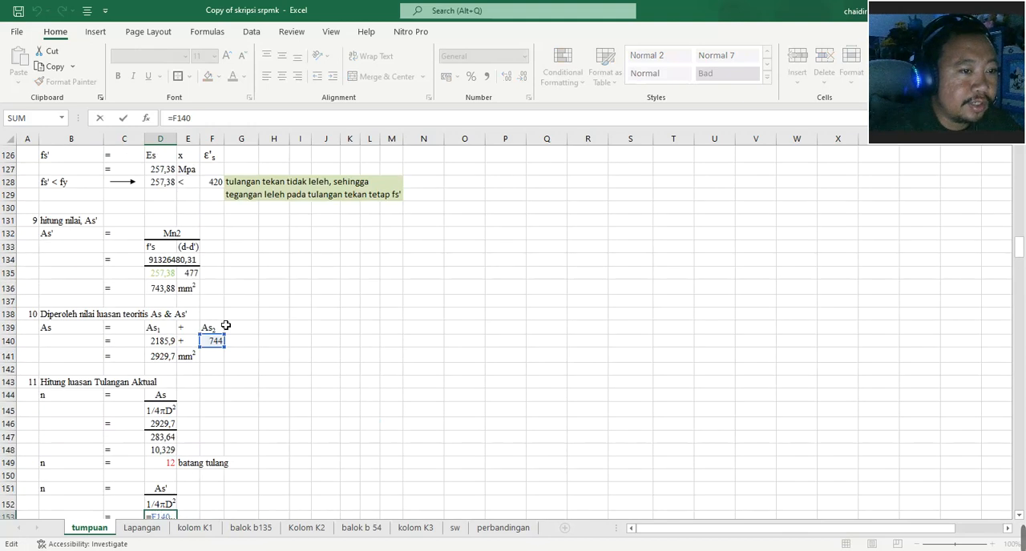
{"action": "scroll", "coordinate": [226, 323], "scroll_direction": "down", "scroll_amount": 4}
{"action": "key", "text": "Escape"}
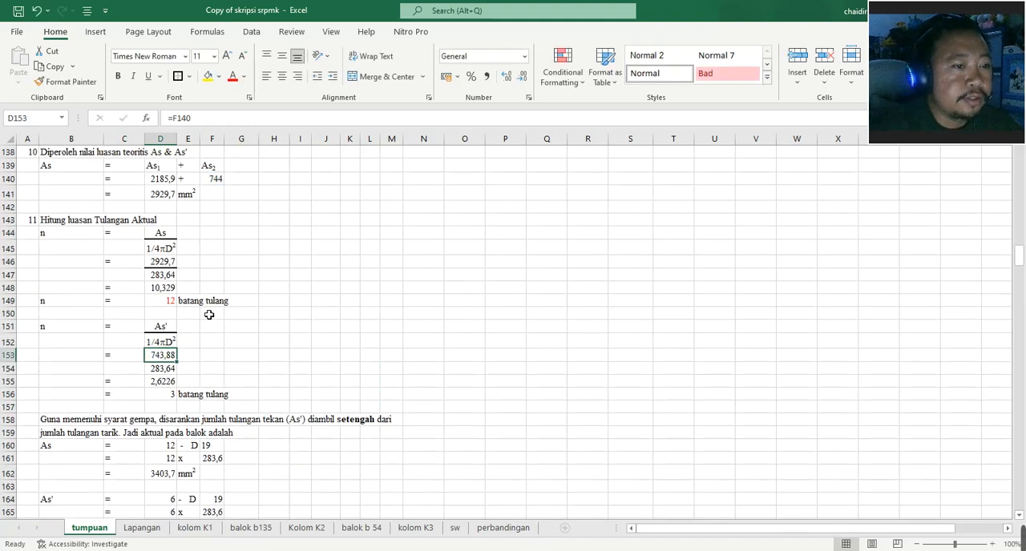
- Examine the actual reinforcement section, including the formulas for the As bar count in D160, As' bar count in D164 and As area in D162
{"action": "scroll", "coordinate": [196, 348], "scroll_direction": "down", "scroll_amount": 2}
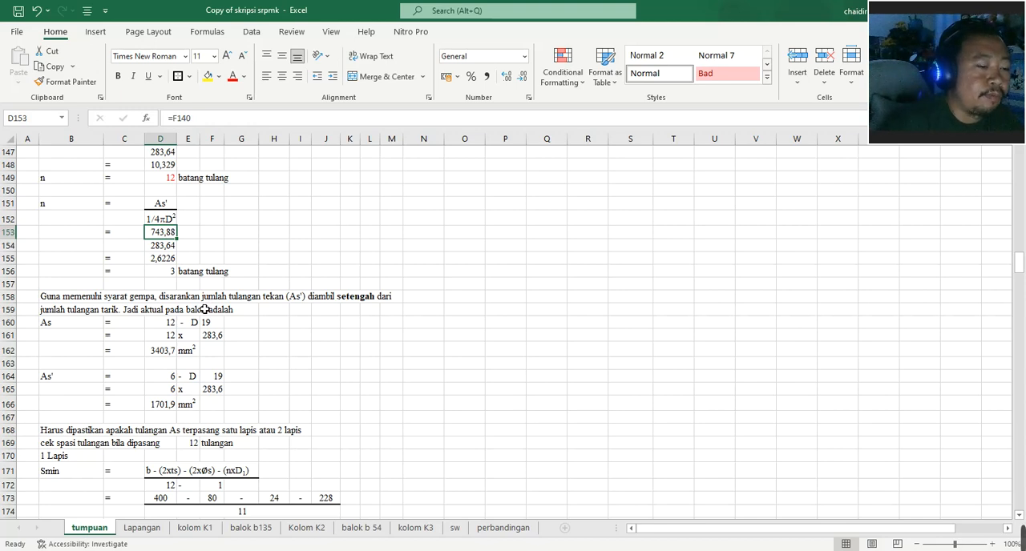
{"action": "scroll", "coordinate": [188, 319], "scroll_direction": "down", "scroll_amount": 2}
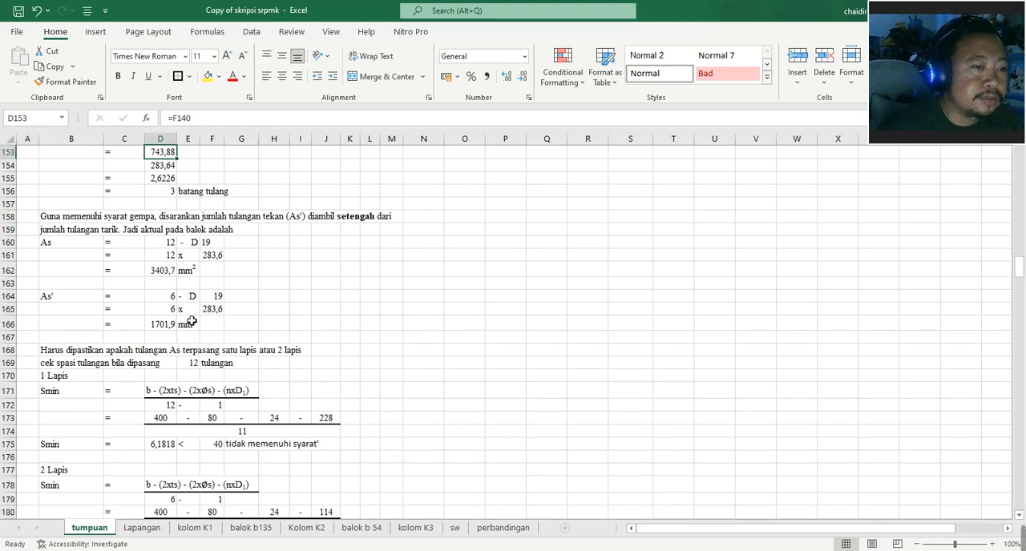
{"action": "scroll", "coordinate": [185, 297], "scroll_direction": "up", "scroll_amount": 1}
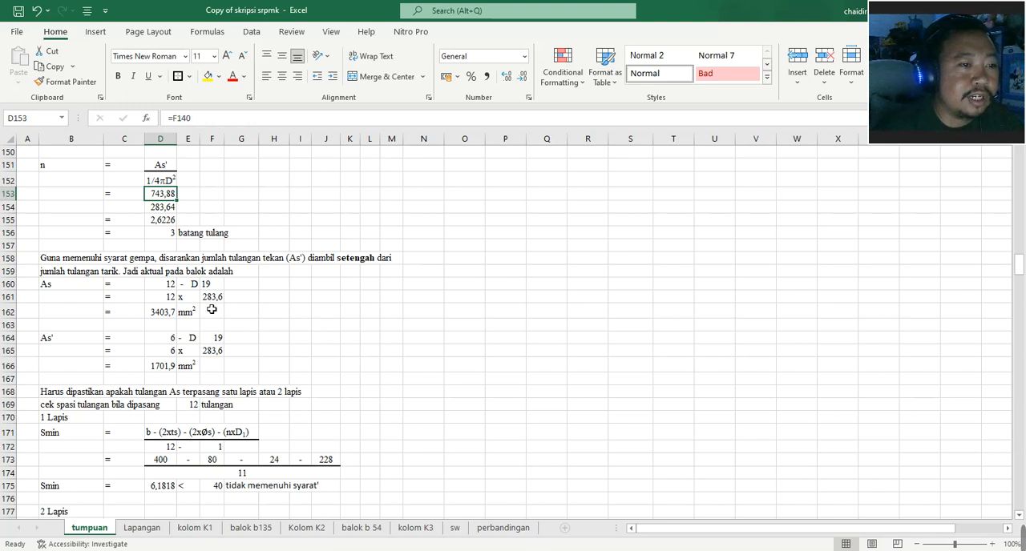
{"action": "scroll", "coordinate": [154, 286], "scroll_direction": "up", "scroll_amount": 1}
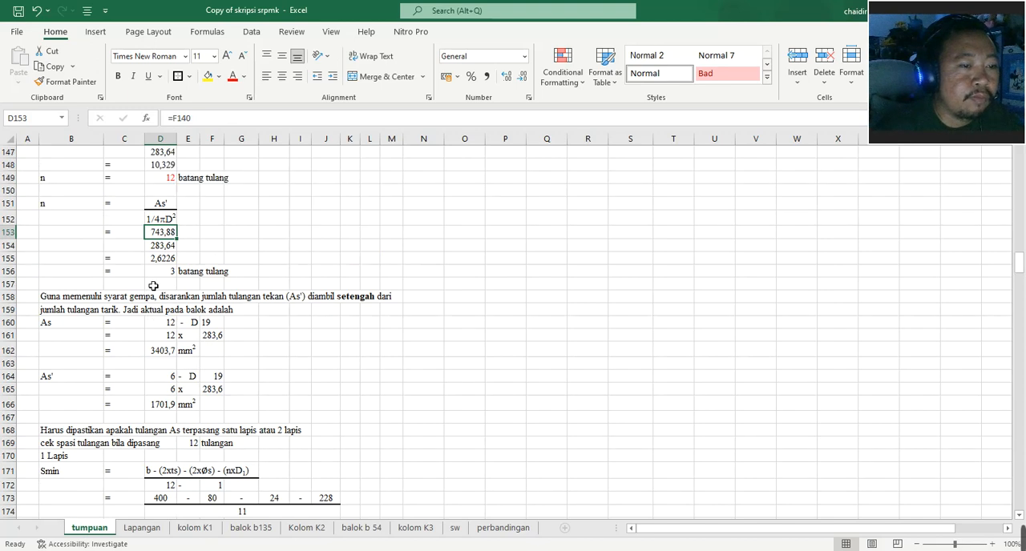
{"action": "left_click", "coordinate": [171, 322]}
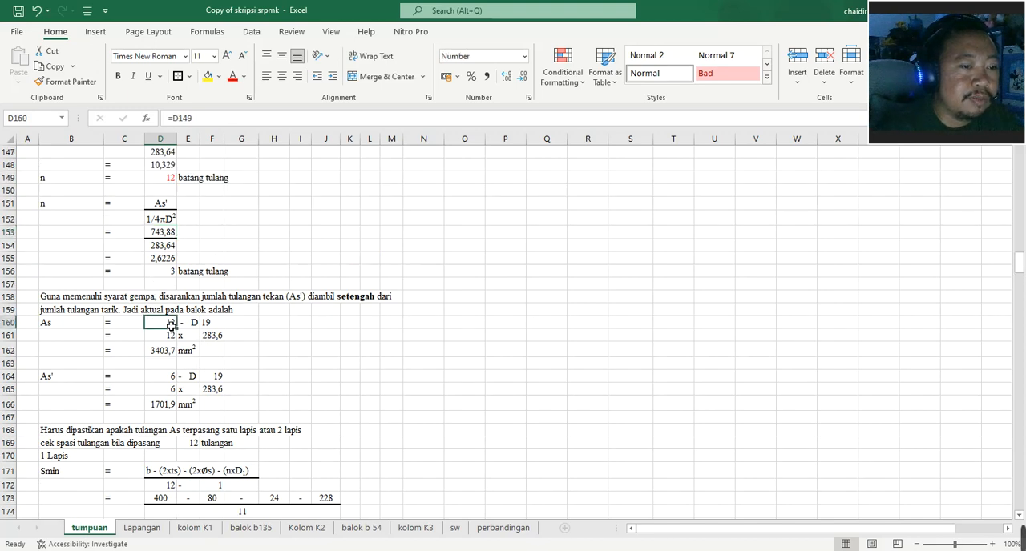
{"action": "left_click", "coordinate": [173, 378]}
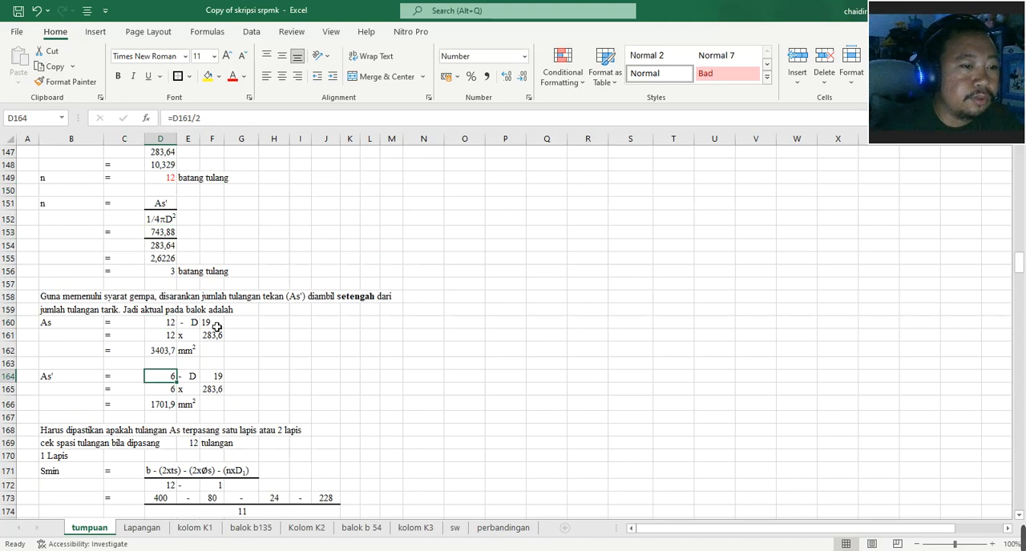
{"action": "scroll", "coordinate": [193, 343], "scroll_direction": "down", "scroll_amount": 1}
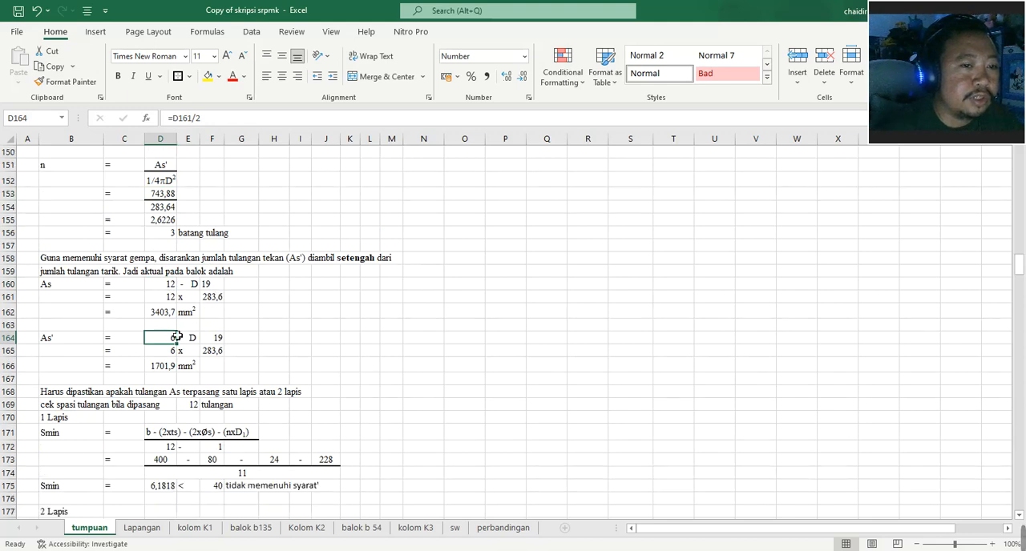
{"action": "left_click", "coordinate": [166, 313]}
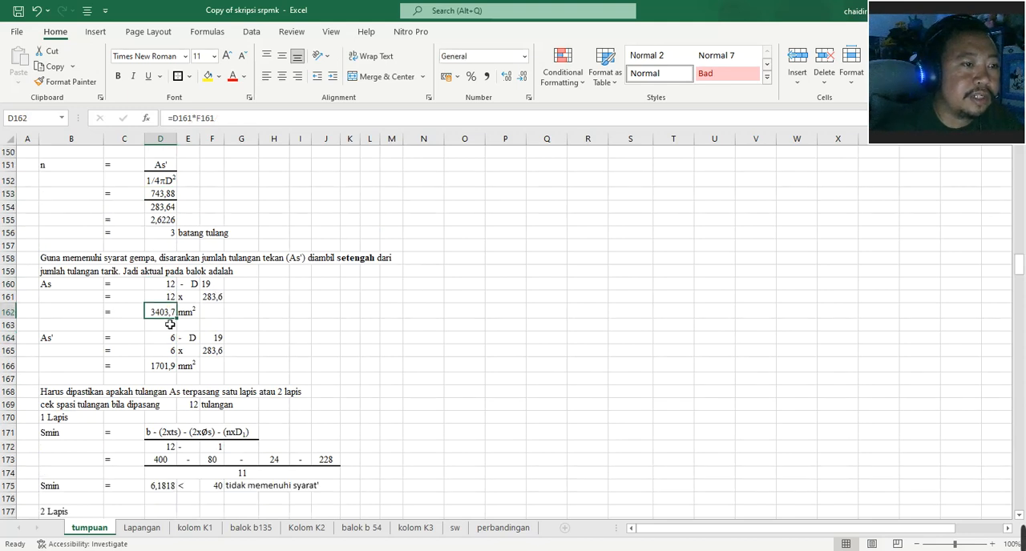
- Review the one-layer and two-layer bar spacing checks, starting from the one-layer Smin row at B171
{"action": "scroll", "coordinate": [148, 326], "scroll_direction": "down", "scroll_amount": 2}
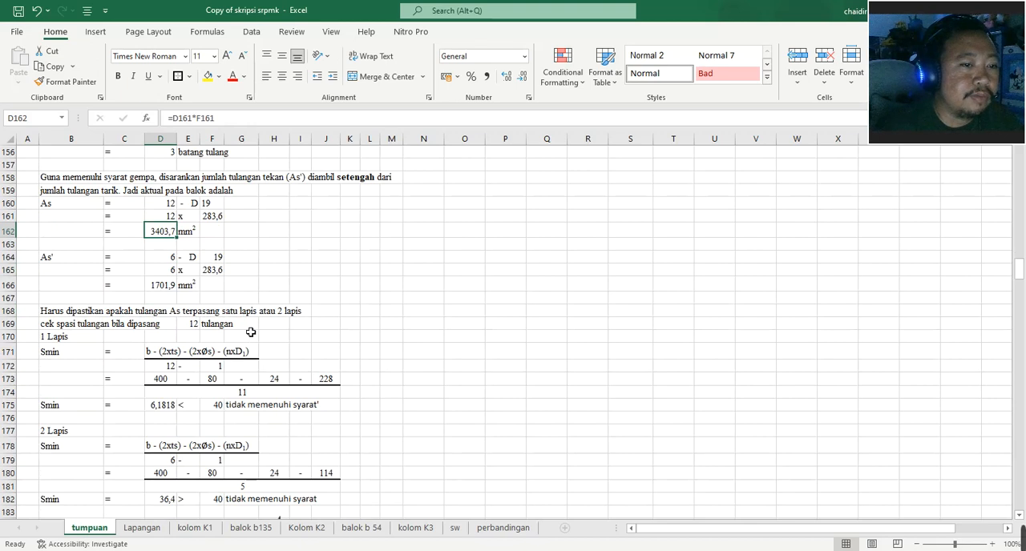
{"action": "scroll", "coordinate": [60, 335], "scroll_direction": "down", "scroll_amount": 2}
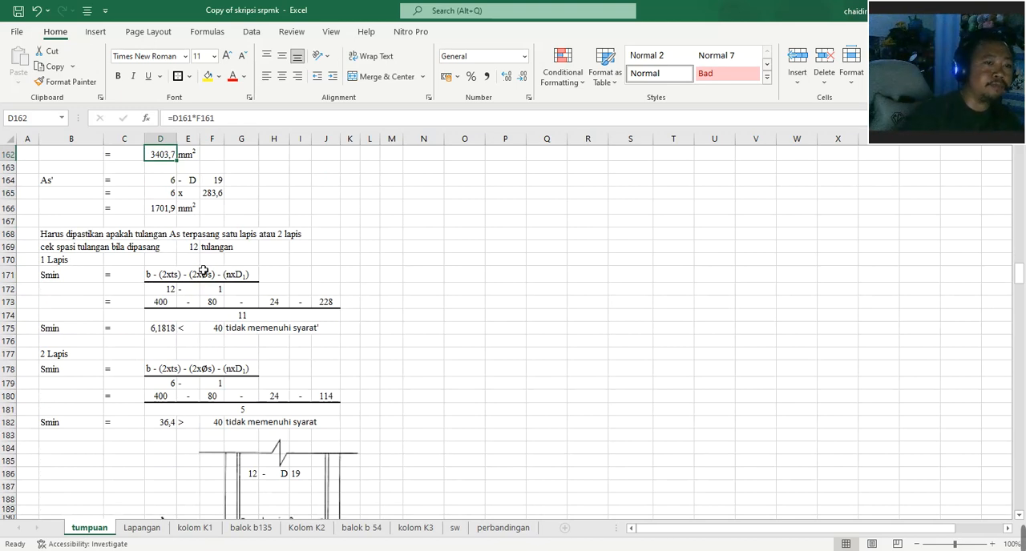
{"action": "left_click", "coordinate": [92, 278]}
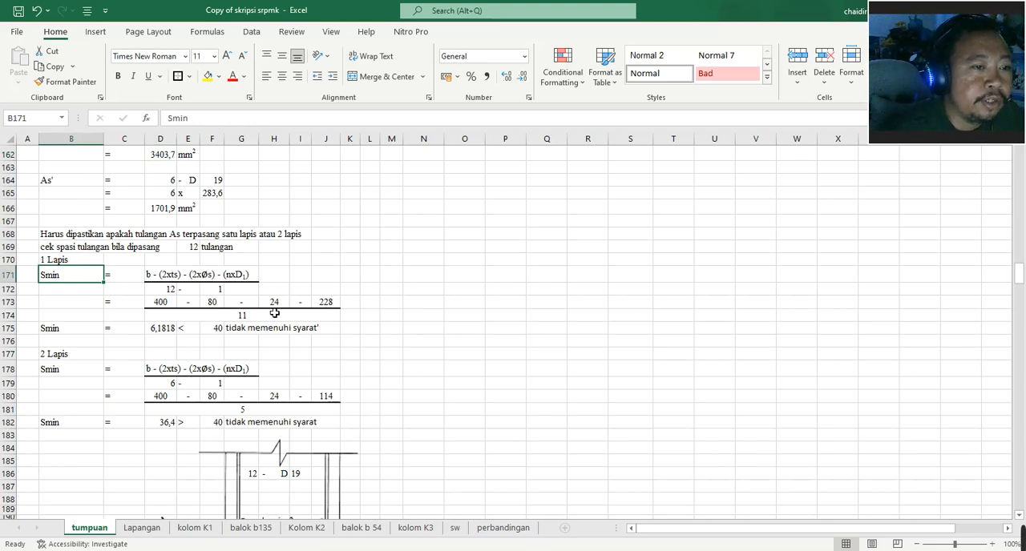
- Check the bar counts in D172 and D179, then the two-layer Smin limit in F182 and spacing formula in D182
{"action": "left_click", "coordinate": [163, 293]}
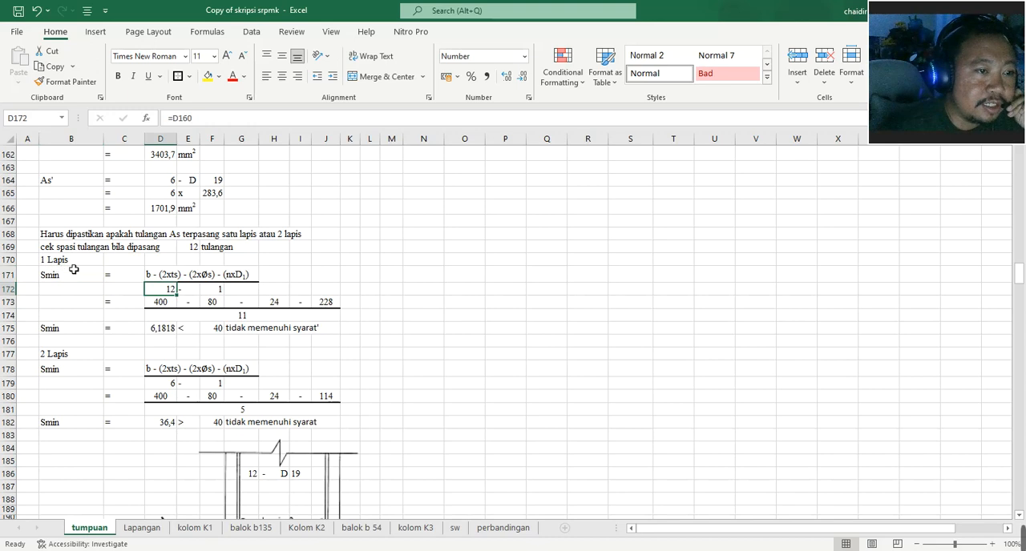
{"action": "scroll", "coordinate": [76, 343], "scroll_direction": "down", "scroll_amount": 4}
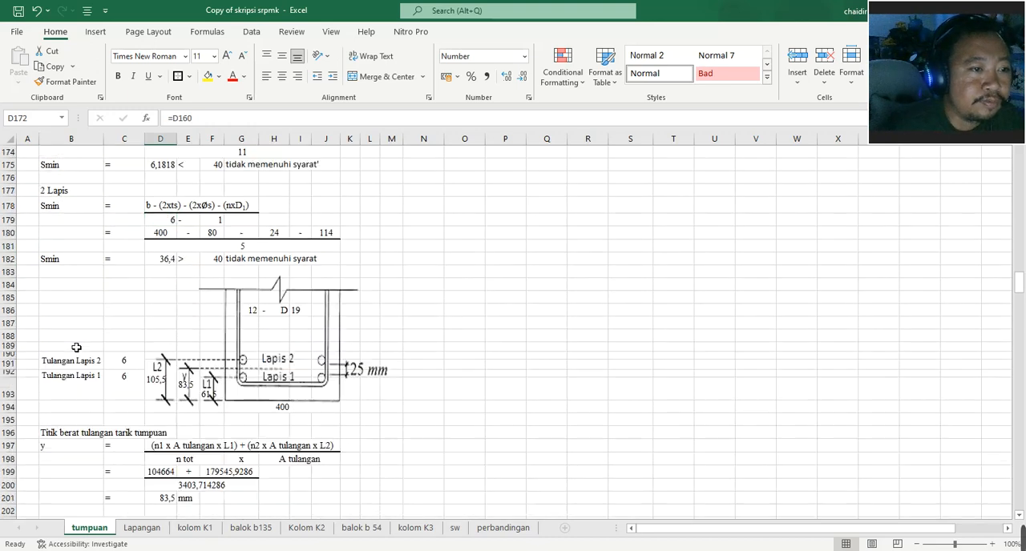
{"action": "scroll", "coordinate": [111, 287], "scroll_direction": "up", "scroll_amount": 2}
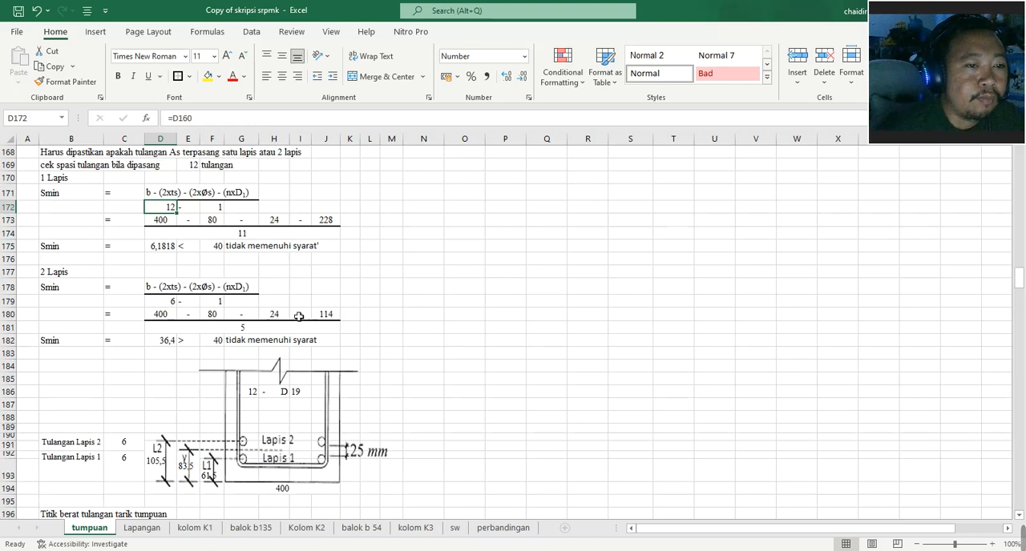
{"action": "left_click", "coordinate": [175, 306]}
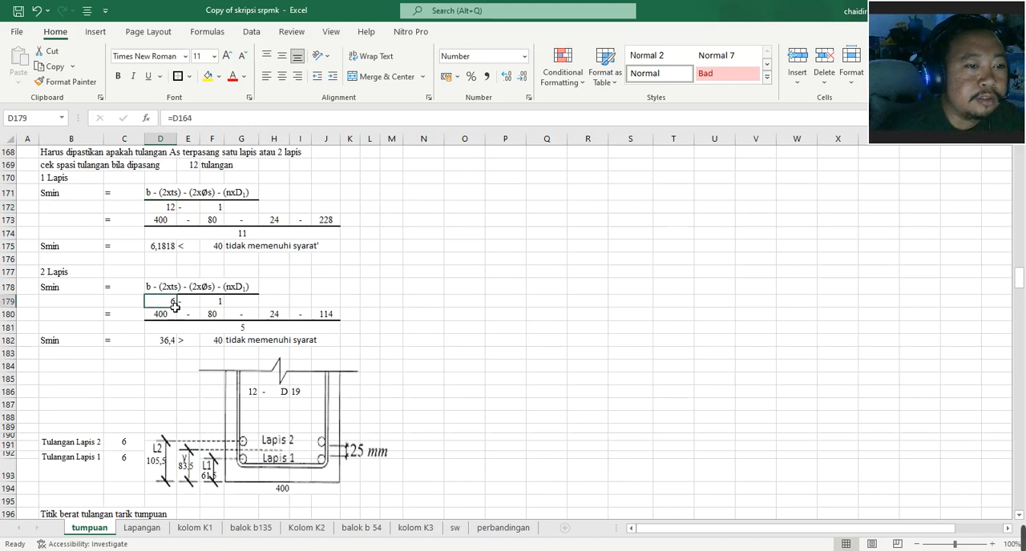
{"action": "left_click", "coordinate": [219, 344]}
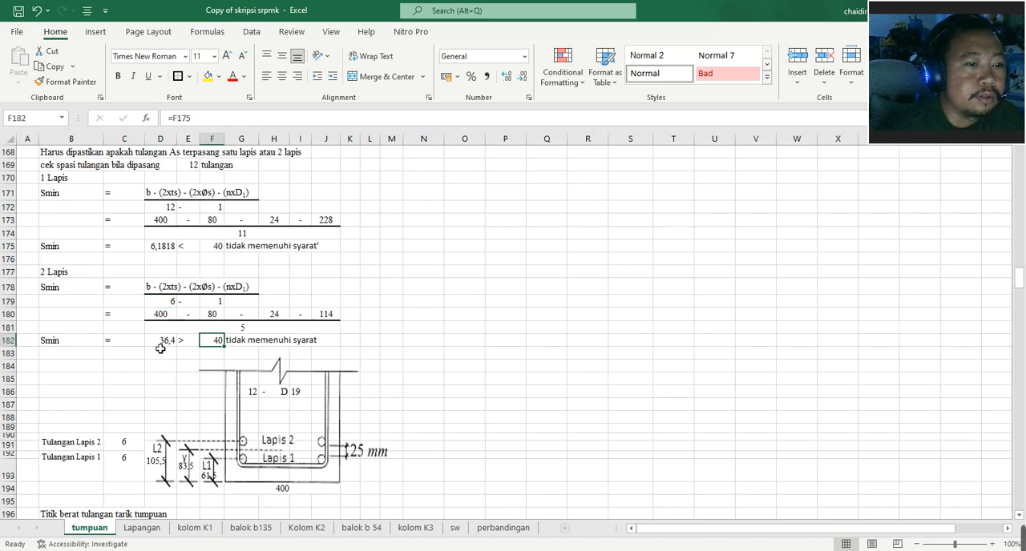
{"action": "left_click", "coordinate": [164, 343]}
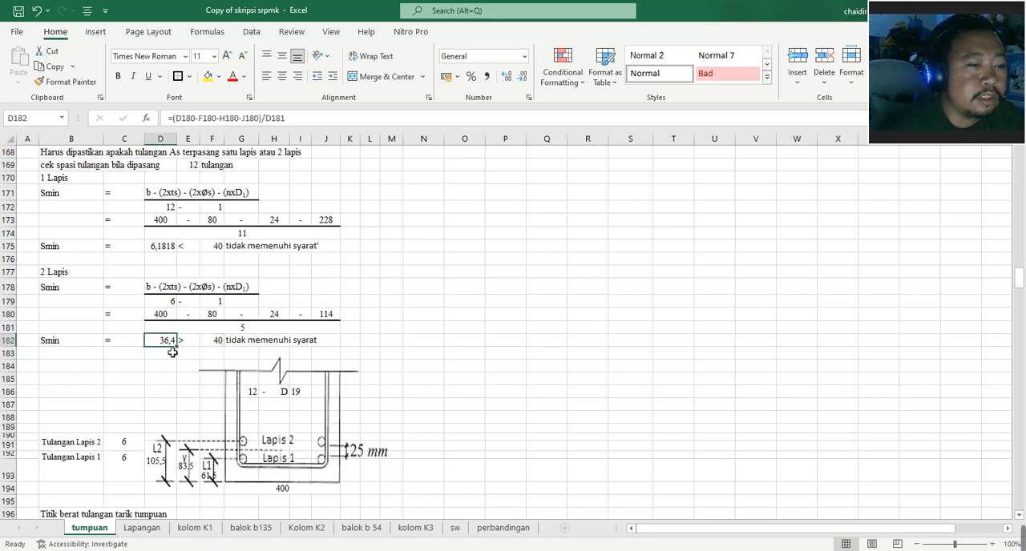
- Set the concrete cover (Selimut Beton) in C26 of the beam data to 30 mm
{"action": "scroll", "coordinate": [172, 352], "scroll_direction": "up", "scroll_amount": 18}
{"action": "scroll", "coordinate": [178, 358], "scroll_direction": "up", "scroll_amount": 20}
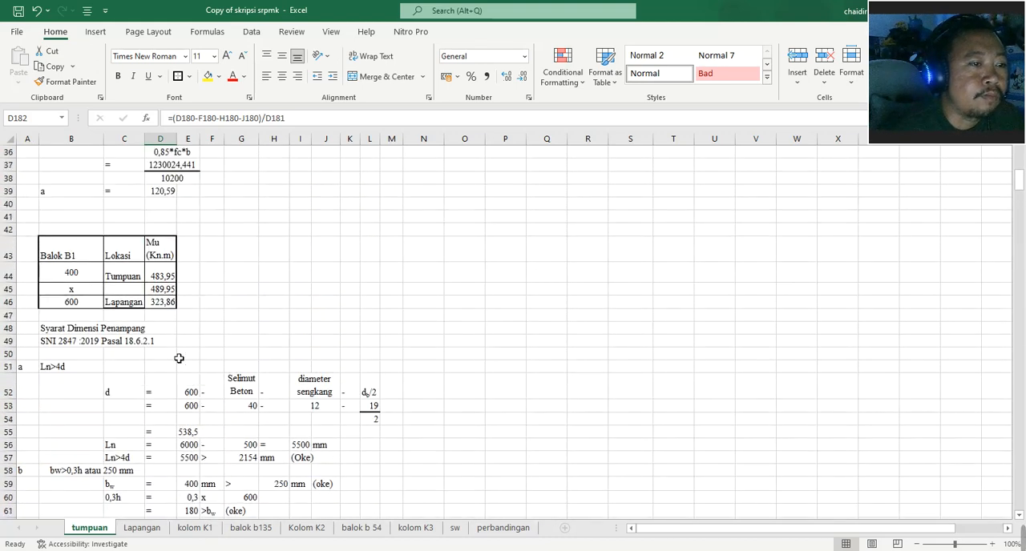
{"action": "scroll", "coordinate": [179, 358], "scroll_direction": "down", "scroll_amount": 7}
{"action": "scroll", "coordinate": [179, 358], "scroll_direction": "up", "scroll_amount": 16}
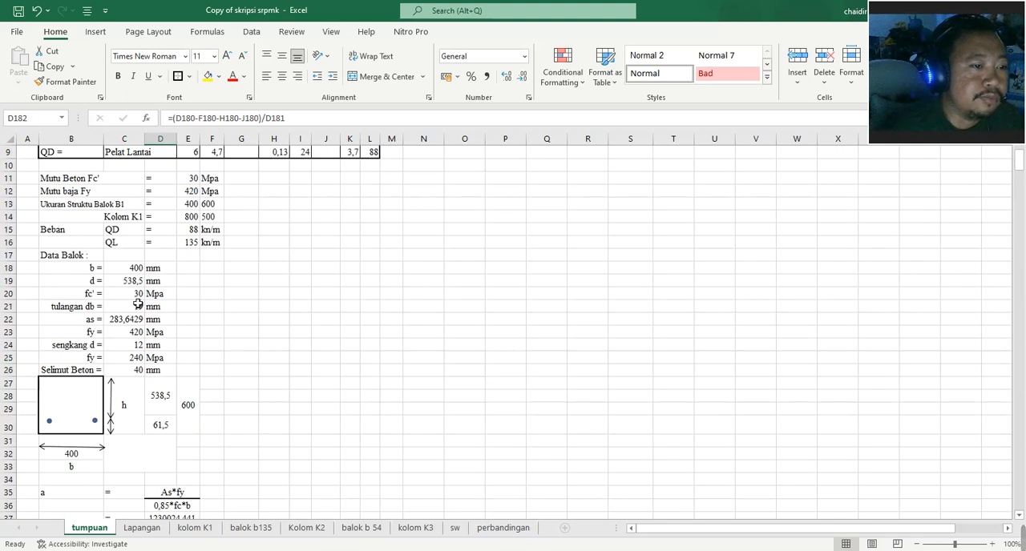
{"action": "left_click", "coordinate": [135, 372]}
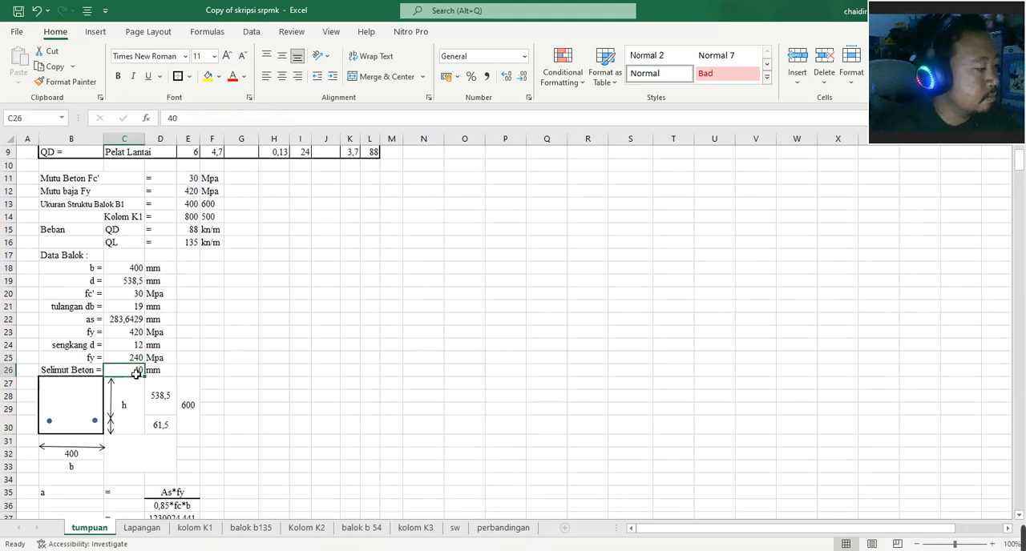
{"action": "type", "text": "30"}
{"action": "key", "text": "Return"}
- Review the Smin checks and tension bar centroid section, tracing the D199 formula to C192, F161 and F193
{"action": "scroll", "coordinate": [250, 355], "scroll_direction": "down", "scroll_amount": 20}
{"action": "scroll", "coordinate": [250, 355], "scroll_direction": "down", "scroll_amount": 14}
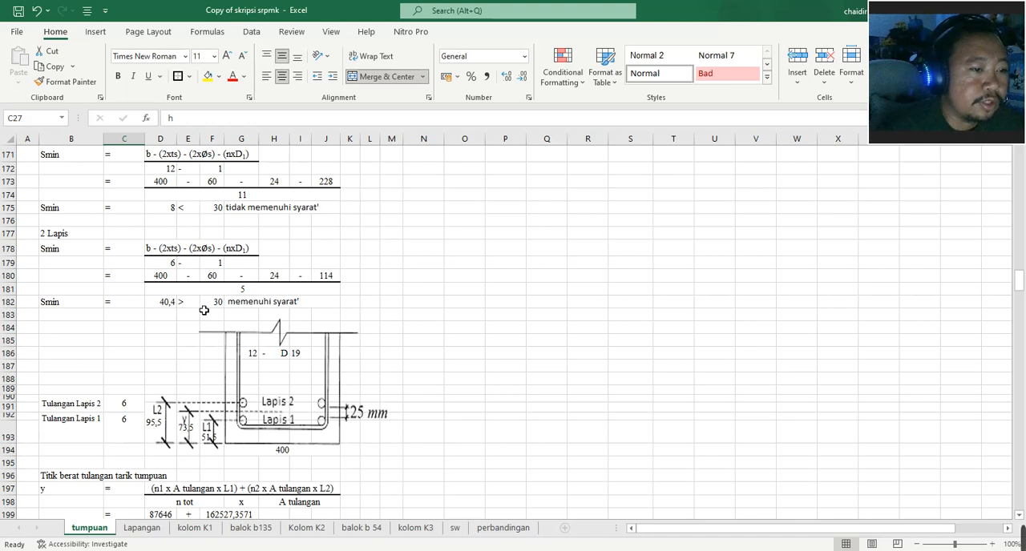
{"action": "scroll", "coordinate": [204, 310], "scroll_direction": "down", "scroll_amount": 2}
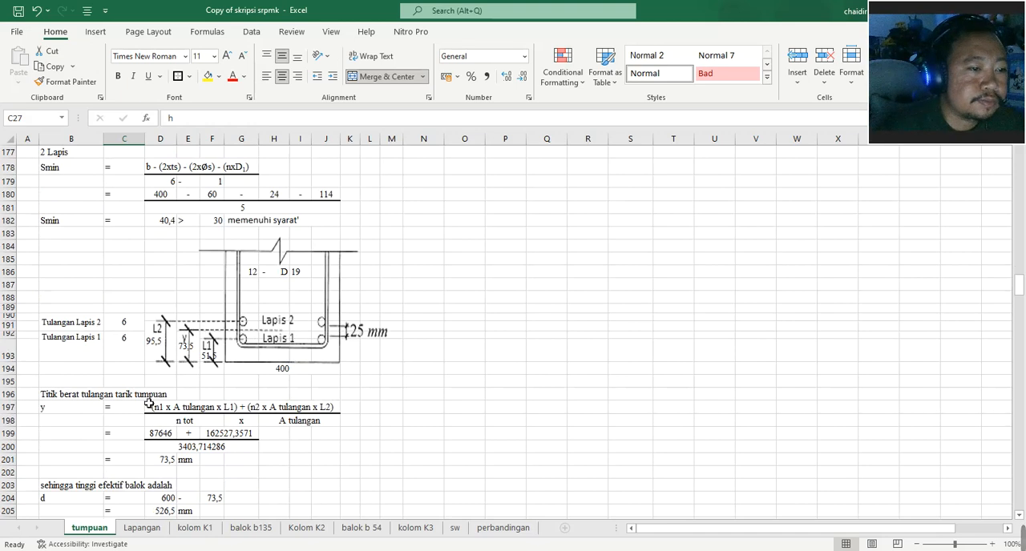
{"action": "scroll", "coordinate": [145, 404], "scroll_direction": "down", "scroll_amount": 1}
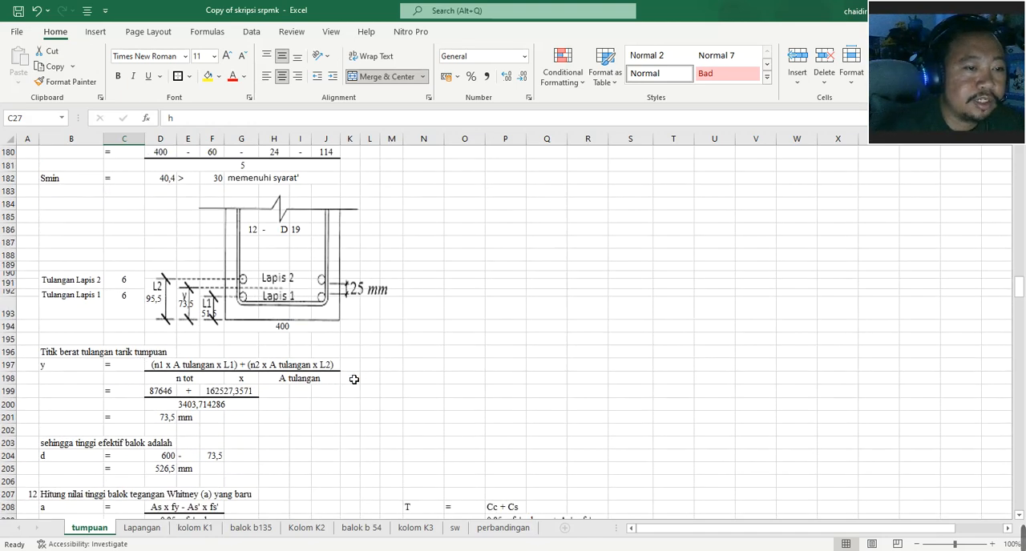
{"action": "scroll", "coordinate": [353, 379], "scroll_direction": "down", "scroll_amount": 1}
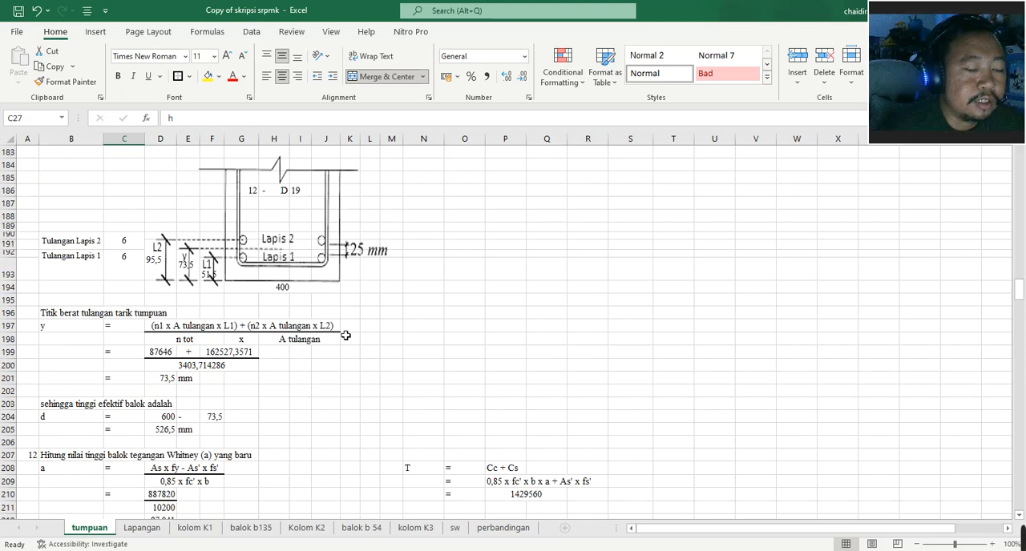
{"action": "double_click", "coordinate": [171, 353]}
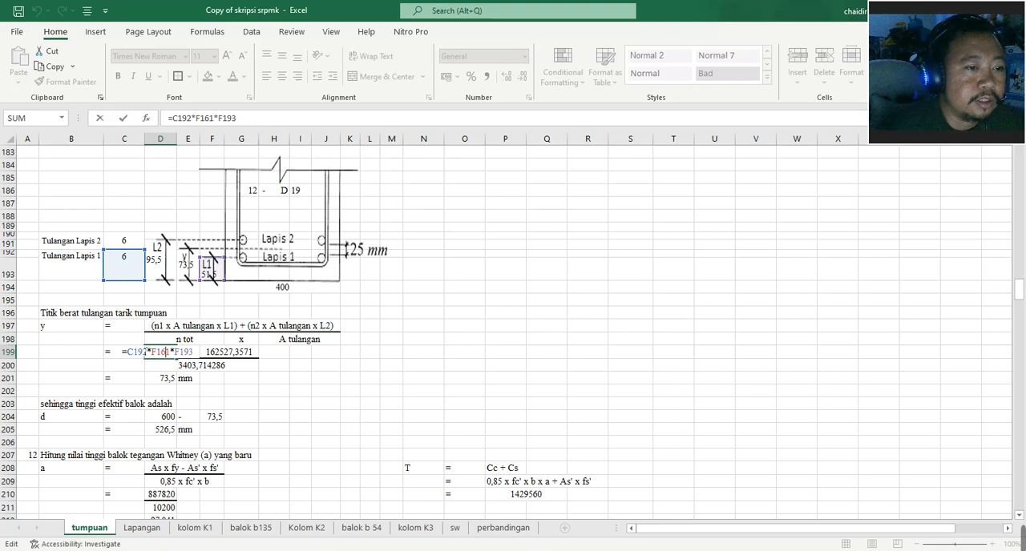
{"action": "scroll", "coordinate": [214, 318], "scroll_direction": "up", "scroll_amount": 11}
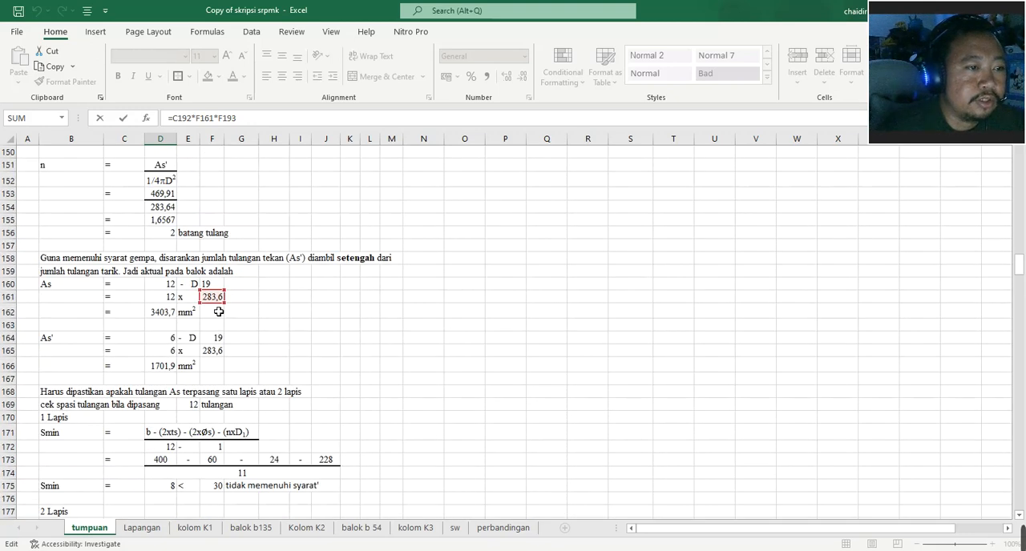
{"action": "scroll", "coordinate": [224, 312], "scroll_direction": "down", "scroll_amount": 12}
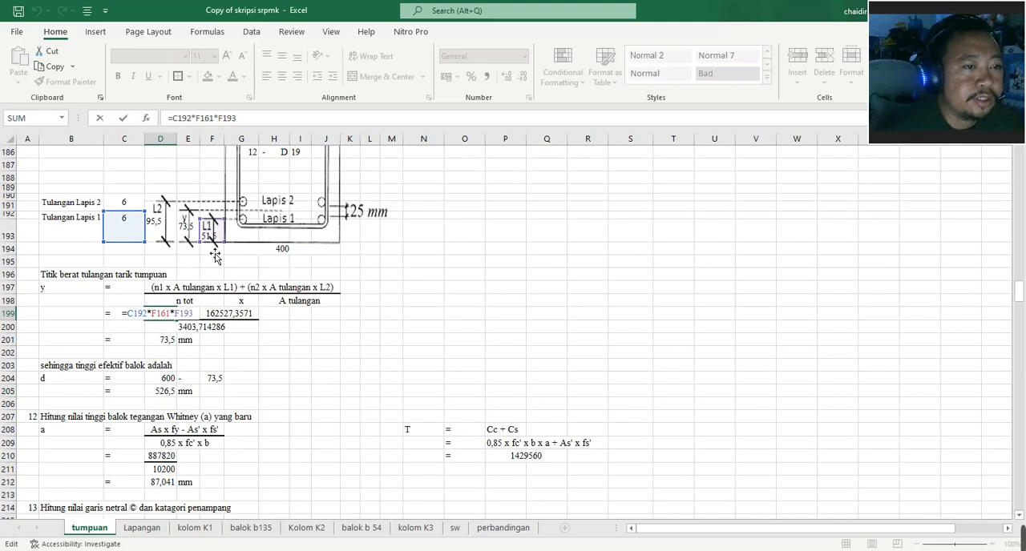
{"action": "key", "text": "Return"}
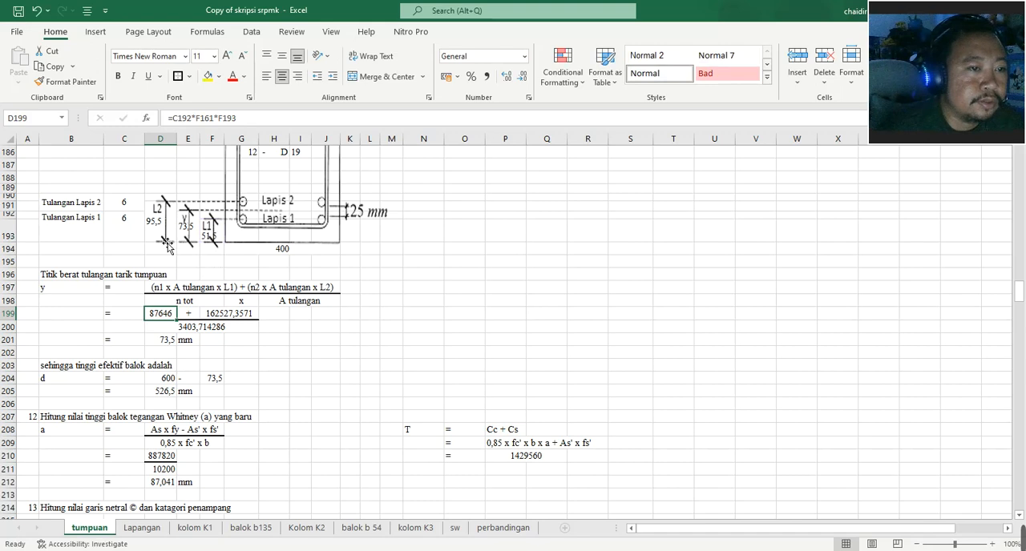
- Trace the L1 distance in F193 to its source in D30 beside the beam section sketch
{"action": "left_click", "coordinate": [174, 257]}
{"action": "left_click", "coordinate": [208, 267]}
{"action": "key", "text": "Up"}
{"action": "key", "text": "Up"}
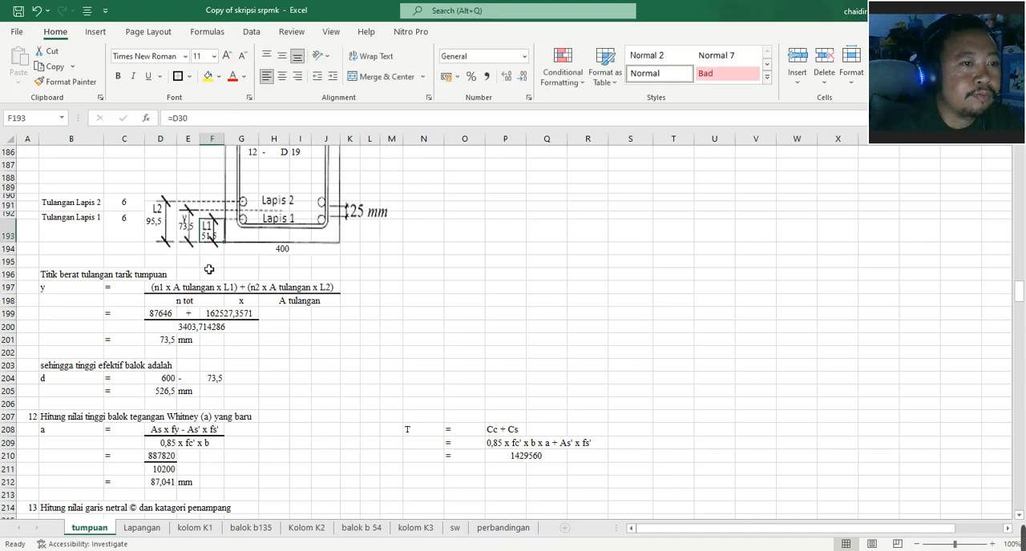
{"action": "scroll", "coordinate": [209, 269], "scroll_direction": "up", "scroll_amount": 20}
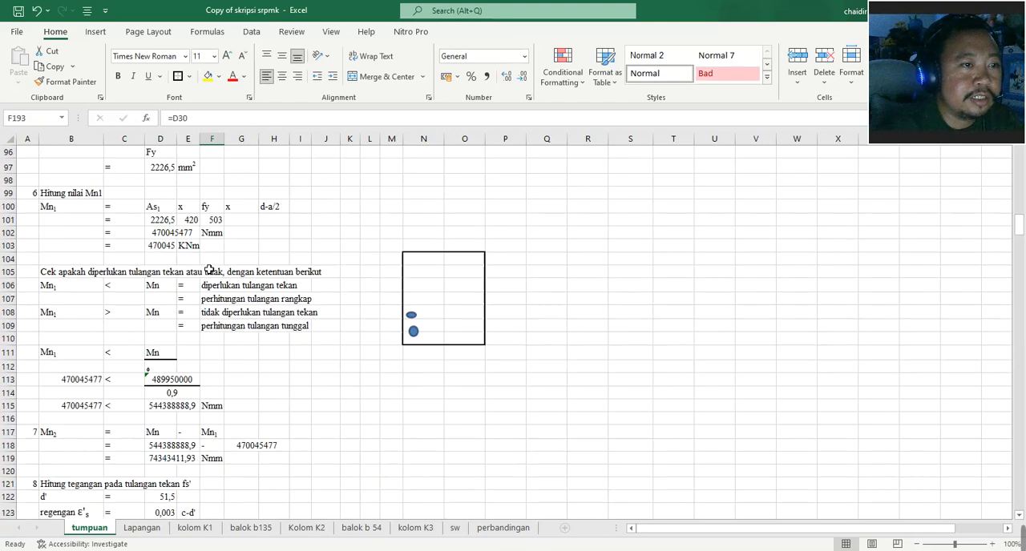
{"action": "scroll", "coordinate": [208, 269], "scroll_direction": "up", "scroll_amount": 19}
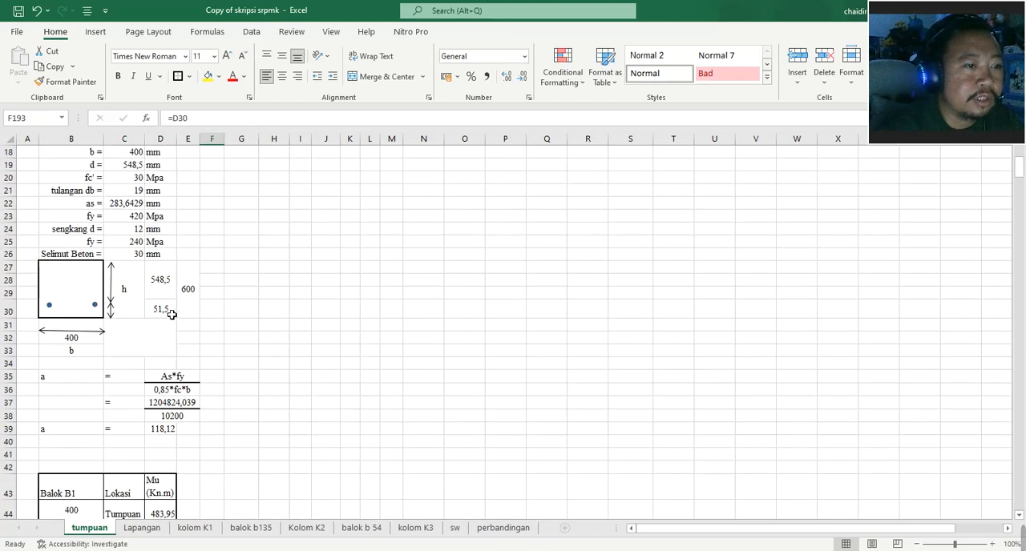
{"action": "scroll", "coordinate": [183, 316], "scroll_direction": "down", "scroll_amount": 20}
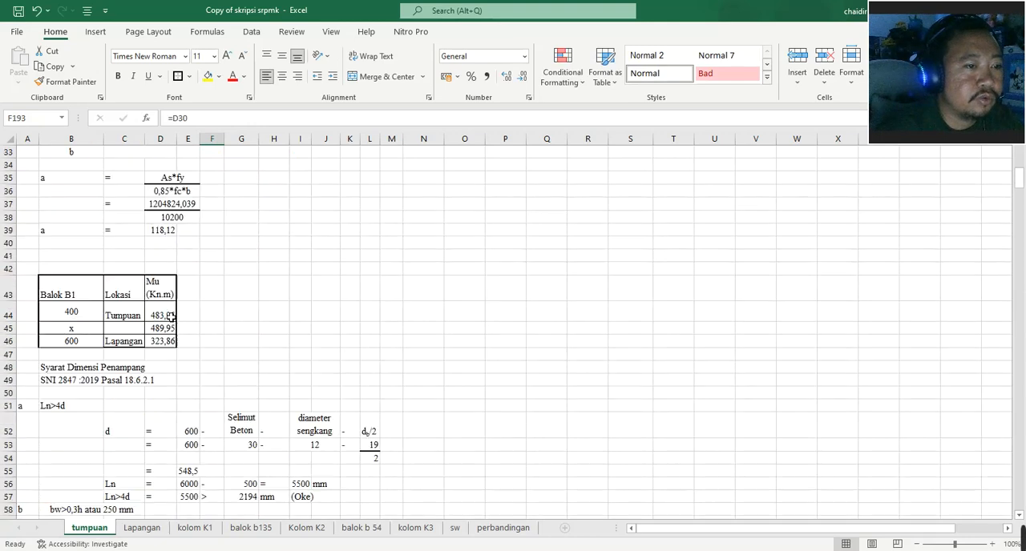
{"action": "scroll", "coordinate": [170, 318], "scroll_direction": "down", "scroll_amount": 20}
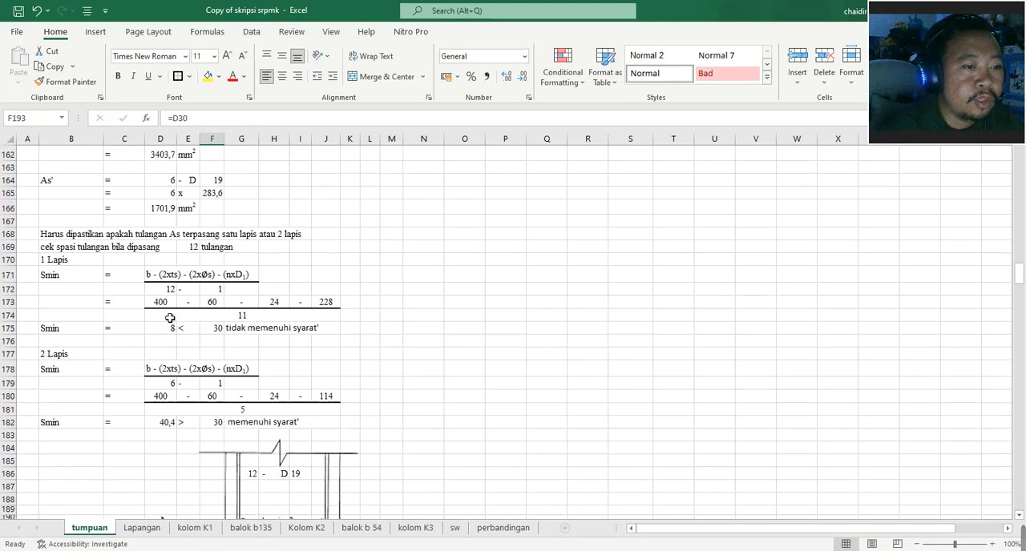
{"action": "scroll", "coordinate": [170, 318], "scroll_direction": "down", "scroll_amount": 5}
- Inspect the L2 distance formula in D191 behind the beam section picture
{"action": "scroll", "coordinate": [175, 316], "scroll_direction": "up", "scroll_amount": 15}
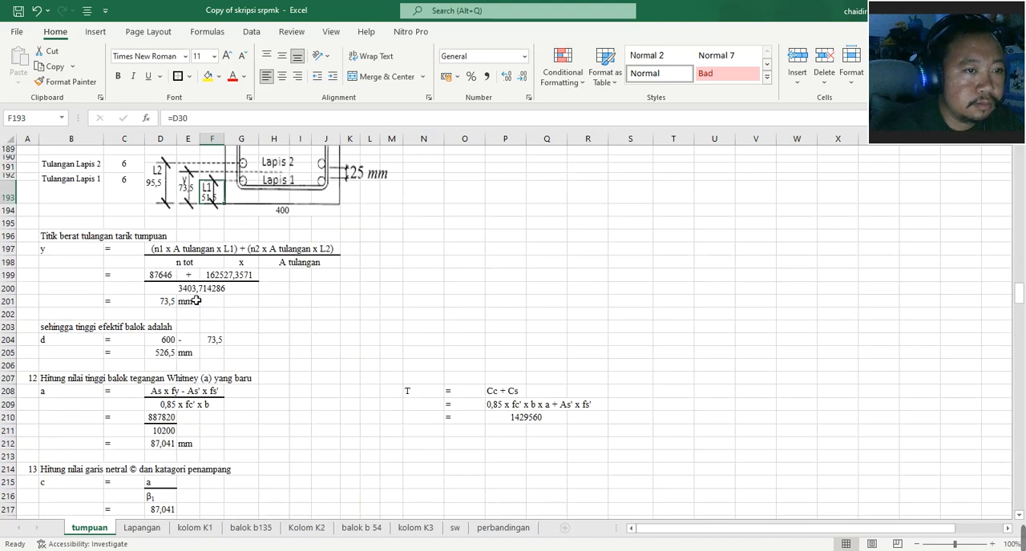
{"action": "scroll", "coordinate": [337, 246], "scroll_direction": "up", "scroll_amount": 1}
{"action": "left_click", "coordinate": [159, 237]}
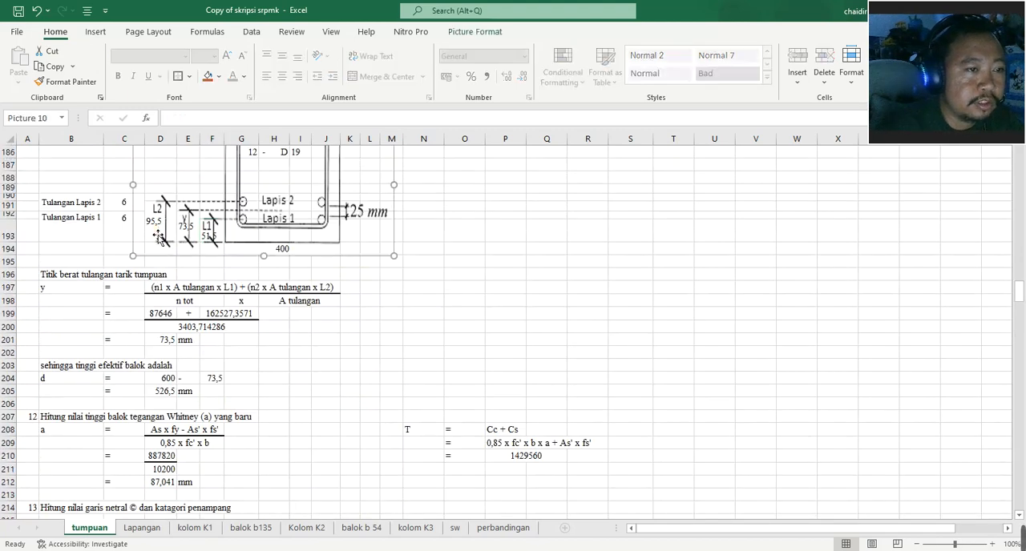
{"action": "left_click", "coordinate": [119, 242]}
{"action": "key", "text": "Right"}
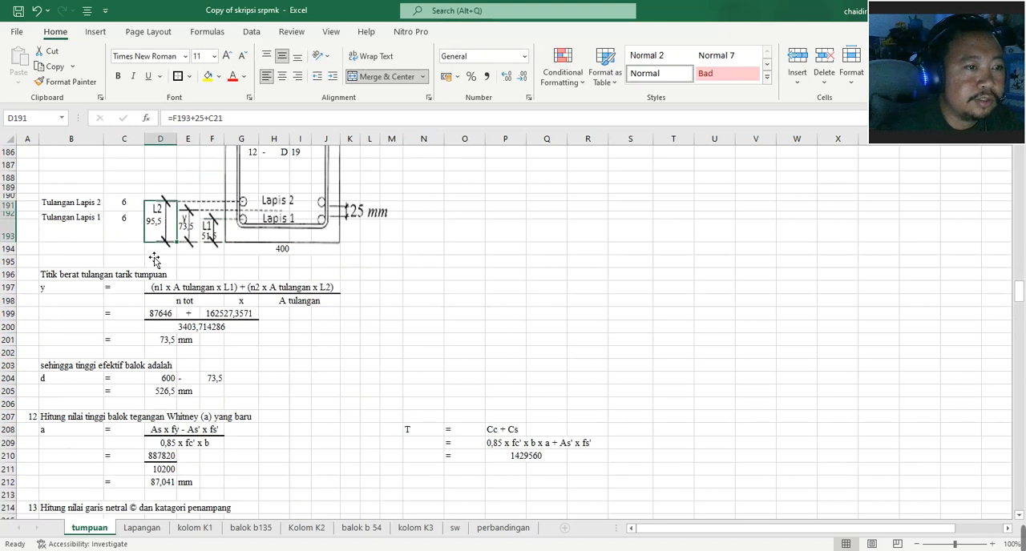
- Move the beam section picture aside from the distance cells and trace the L2 formula in D191 to F193 and C21
{"action": "left_click", "coordinate": [164, 232]}
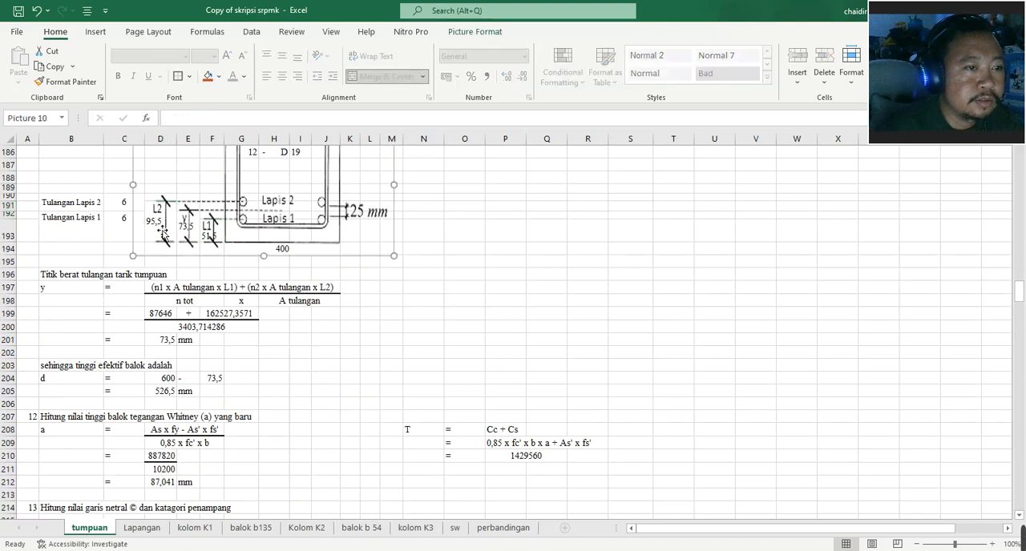
{"action": "left_click_drag", "start_coordinate": [208, 227], "coordinate": [294, 214]}
{"action": "double_click", "coordinate": [160, 224]}
{"action": "double_click", "coordinate": [163, 232]}
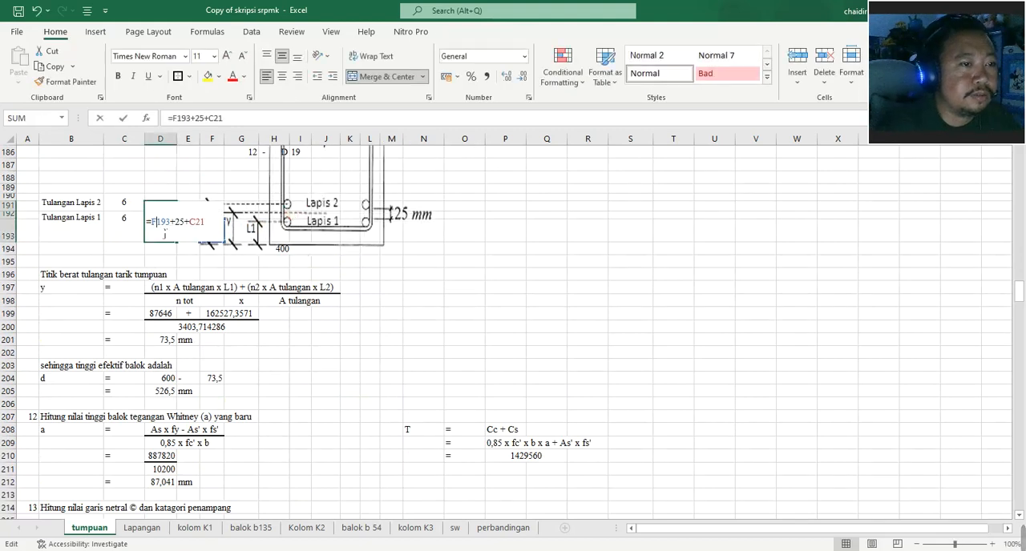
{"action": "scroll", "coordinate": [200, 261], "scroll_direction": "up", "scroll_amount": 20}
{"action": "scroll", "coordinate": [199, 261], "scroll_direction": "up", "scroll_amount": 20}
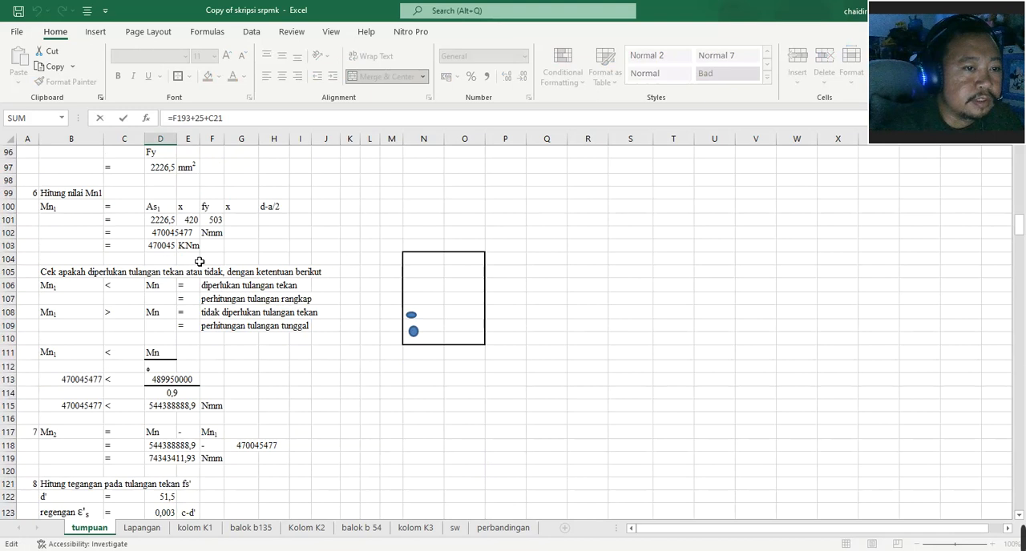
{"action": "scroll", "coordinate": [199, 262], "scroll_direction": "up", "scroll_amount": 5}
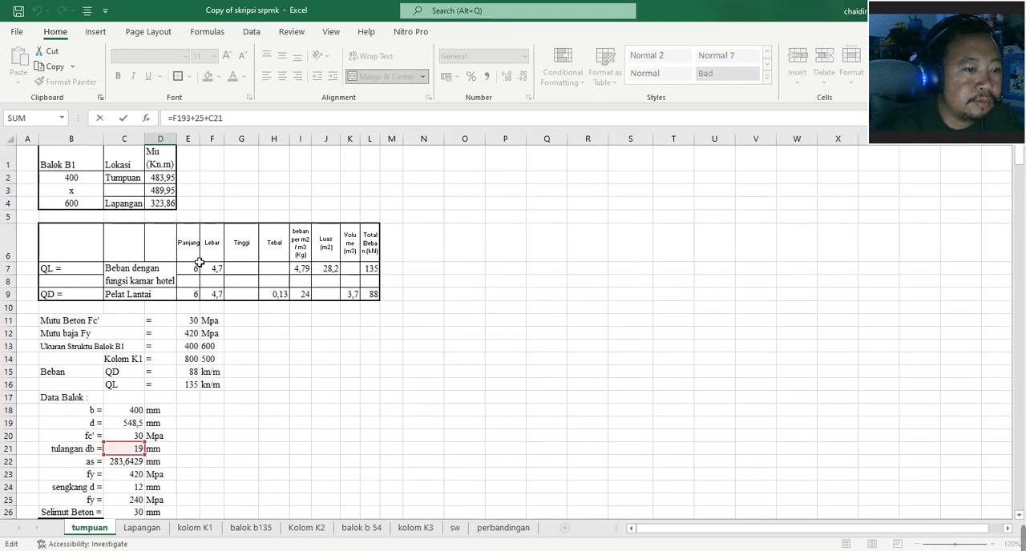
{"action": "scroll", "coordinate": [199, 267], "scroll_direction": "down", "scroll_amount": 20}
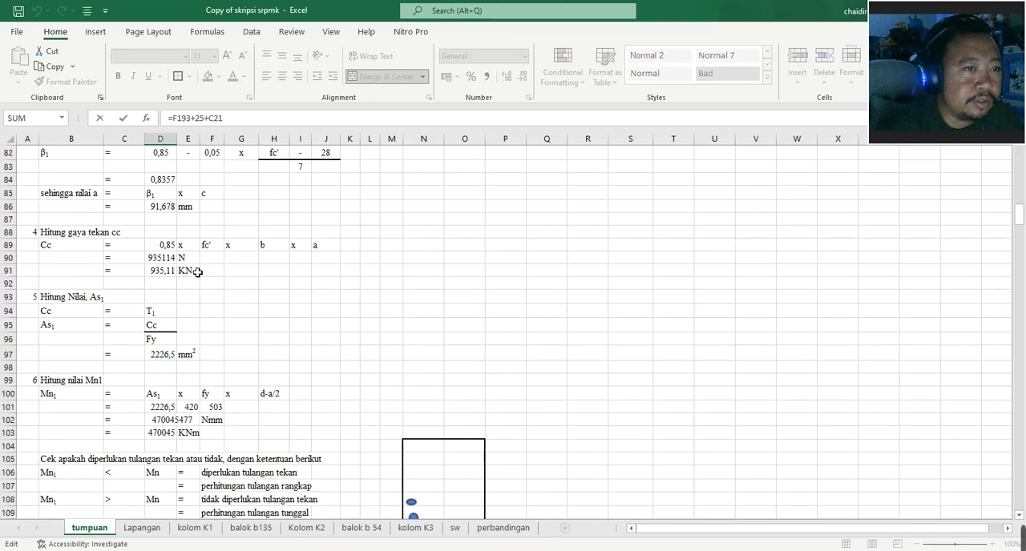
{"action": "scroll", "coordinate": [197, 272], "scroll_direction": "down", "scroll_amount": 20}
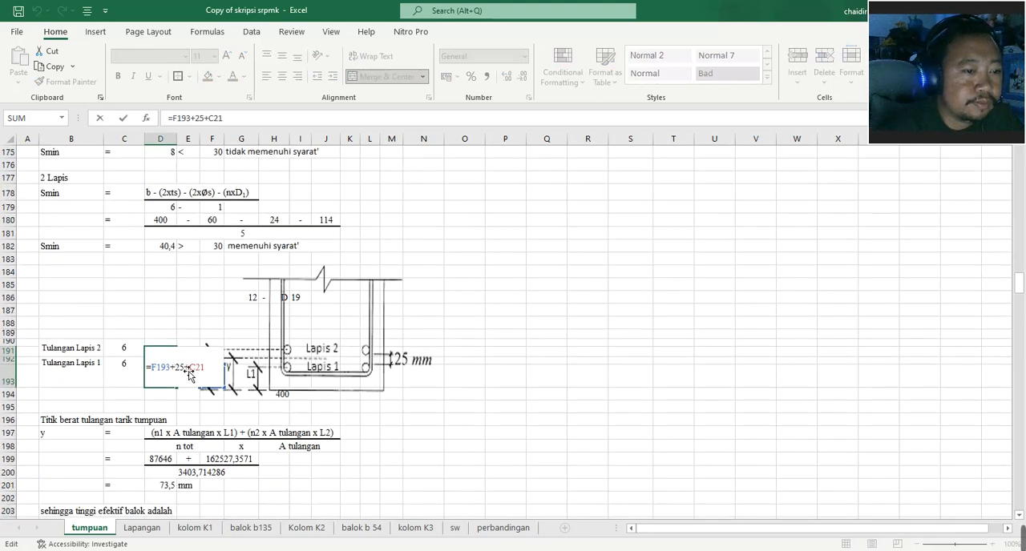
{"action": "left_click_drag", "start_coordinate": [320, 350], "coordinate": [353, 356]}
{"action": "double_click", "coordinate": [162, 367]}
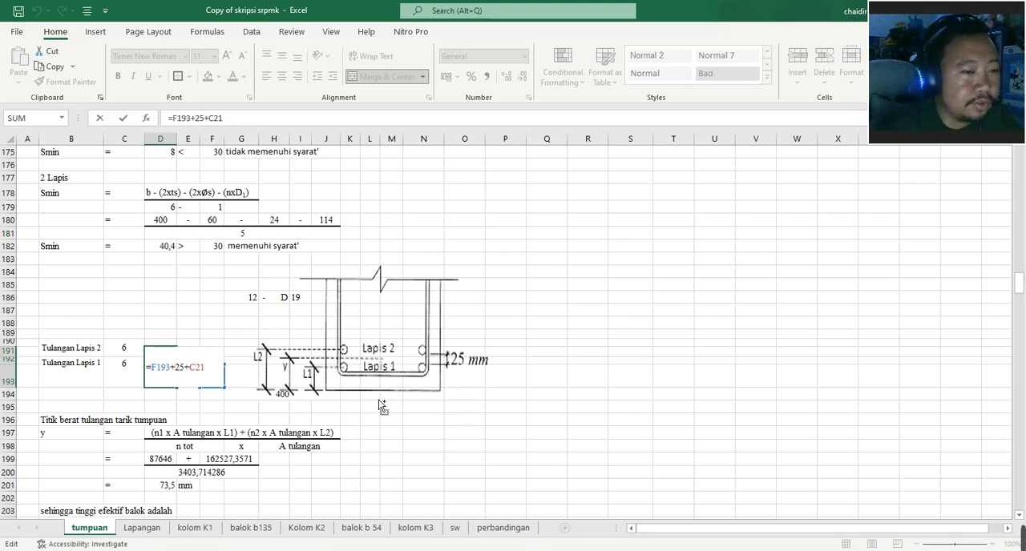
{"action": "key", "text": "ctrl+Return"}
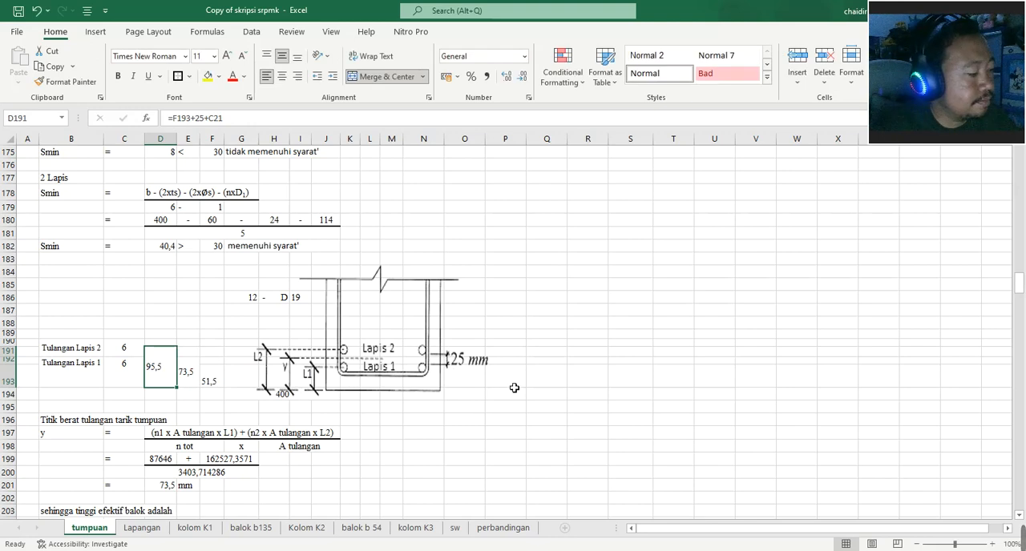
- Undo the moves of the beam section picture so that it covers the L1, y and L2 cells again
{"action": "key", "text": "ctrl+z"}
{"action": "key", "text": "Escape"}
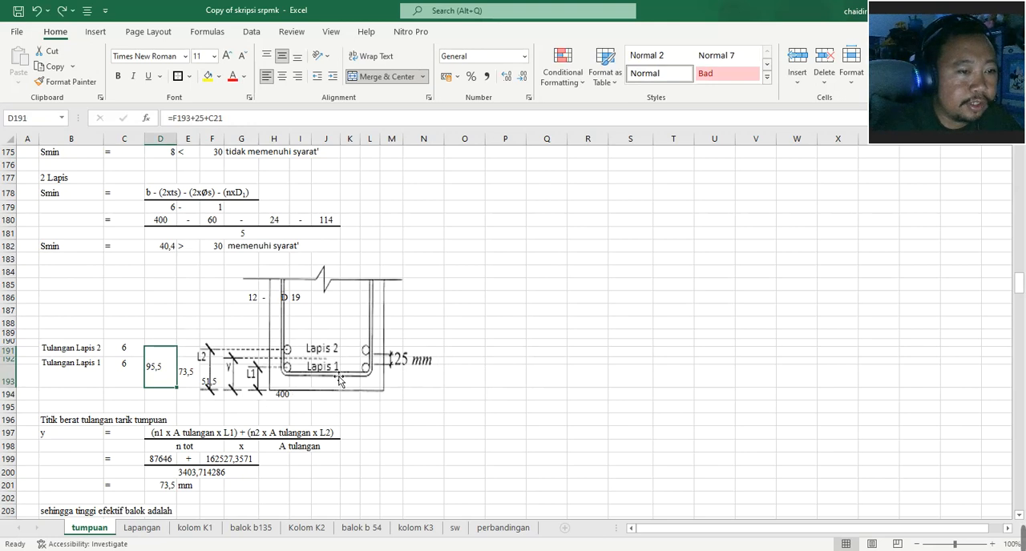
{"action": "left_click_drag", "start_coordinate": [416, 390], "coordinate": [454, 387]}
{"action": "key", "text": "Escape"}
{"action": "key", "text": "ctrl+z"}
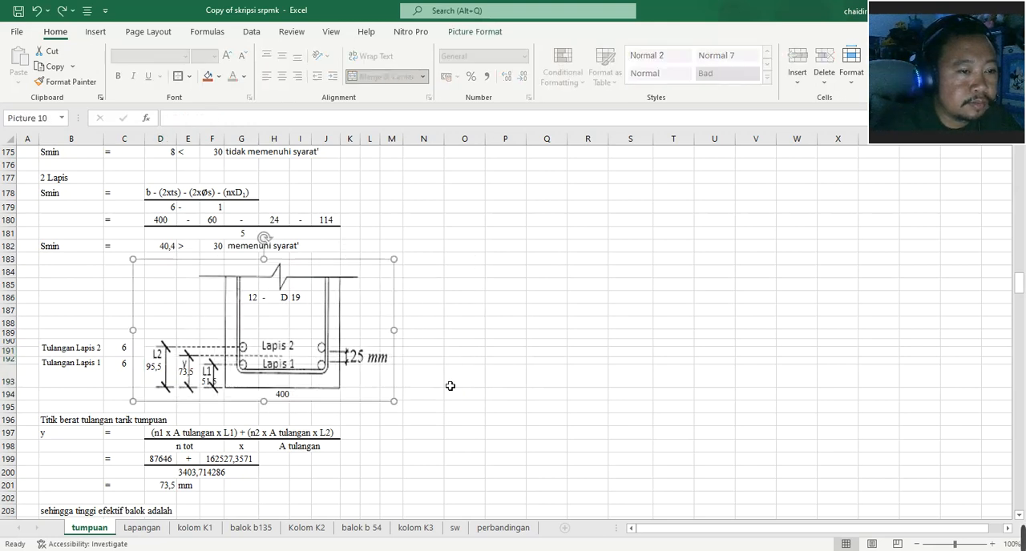
- Inspect the formula for the tension bar centroid y in D201 against the beam section sketch
{"action": "scroll", "coordinate": [387, 372], "scroll_direction": "down", "scroll_amount": 4}
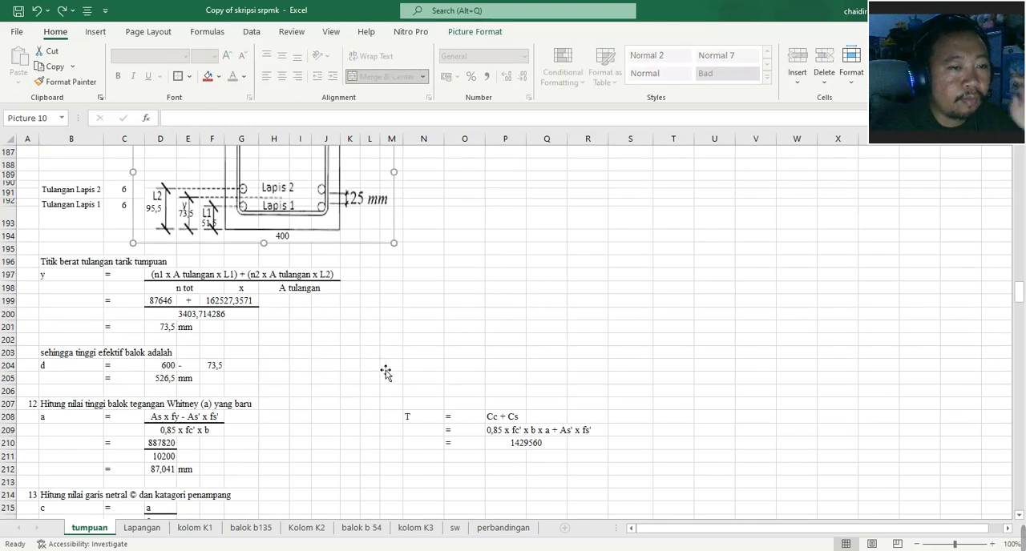
{"action": "left_click", "coordinate": [305, 339]}
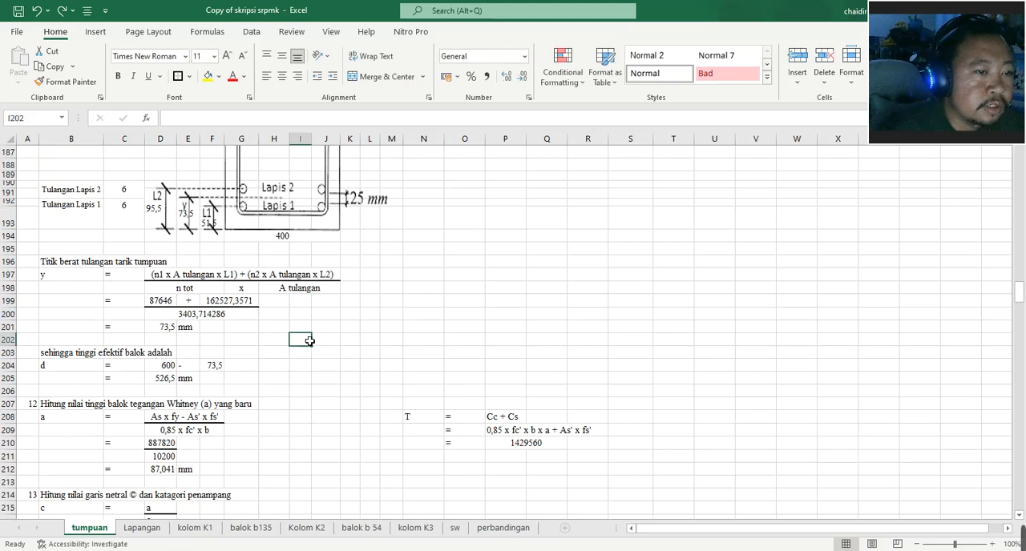
{"action": "left_click", "coordinate": [169, 329]}
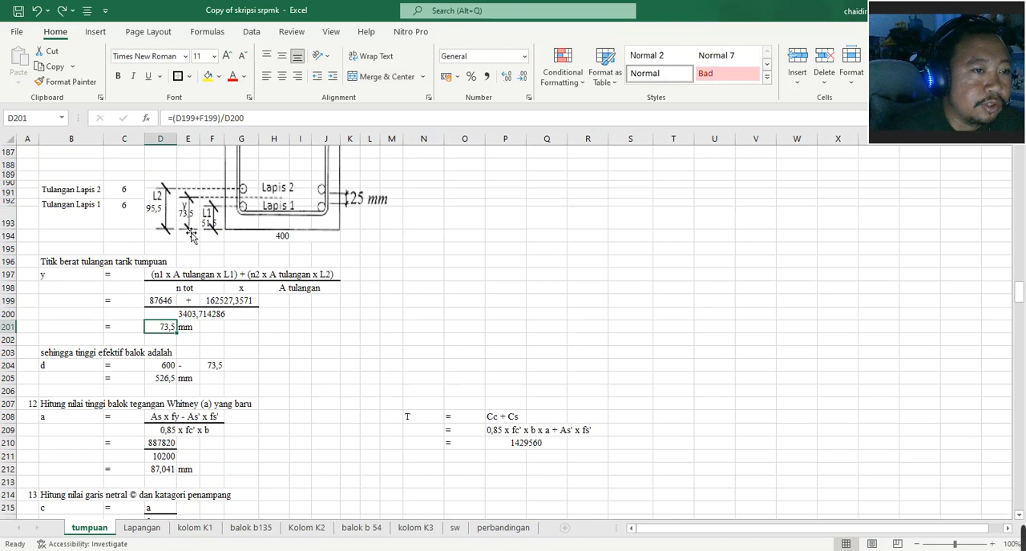
{"action": "scroll", "coordinate": [252, 326], "scroll_direction": "down", "scroll_amount": 4}
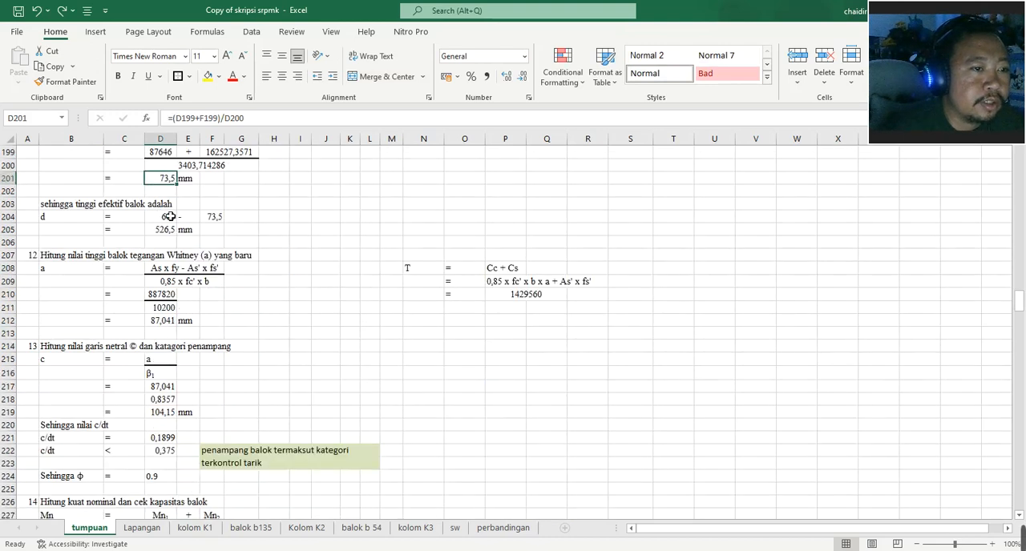
{"action": "scroll", "coordinate": [398, 229], "scroll_direction": "up", "scroll_amount": 6}
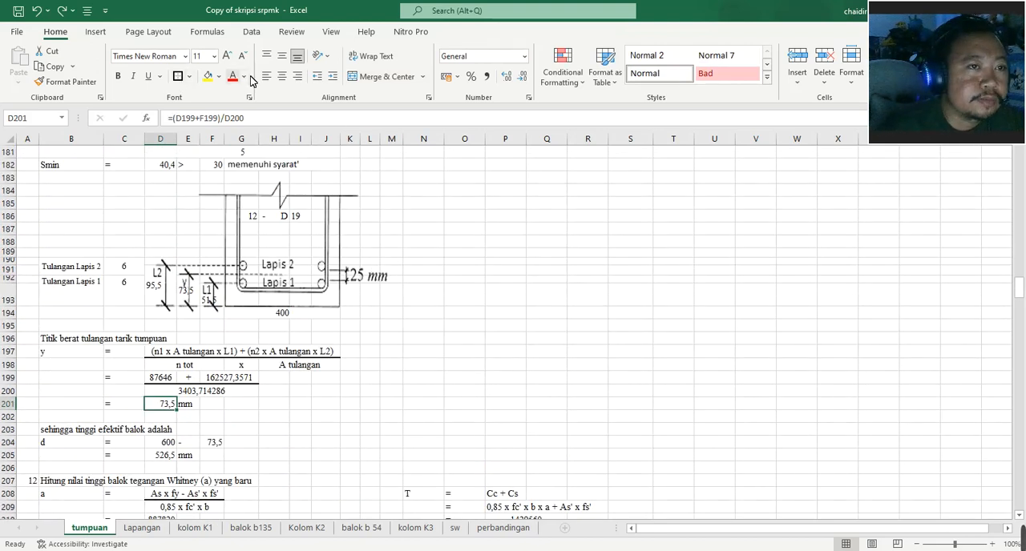
- Review the beam dimension sketch in rows 27 to 33, and inspect the effective depth formula in D205
{"action": "scroll", "coordinate": [203, 190], "scroll_direction": "up", "scroll_amount": 20}
{"action": "scroll", "coordinate": [203, 190], "scroll_direction": "up", "scroll_amount": 20}
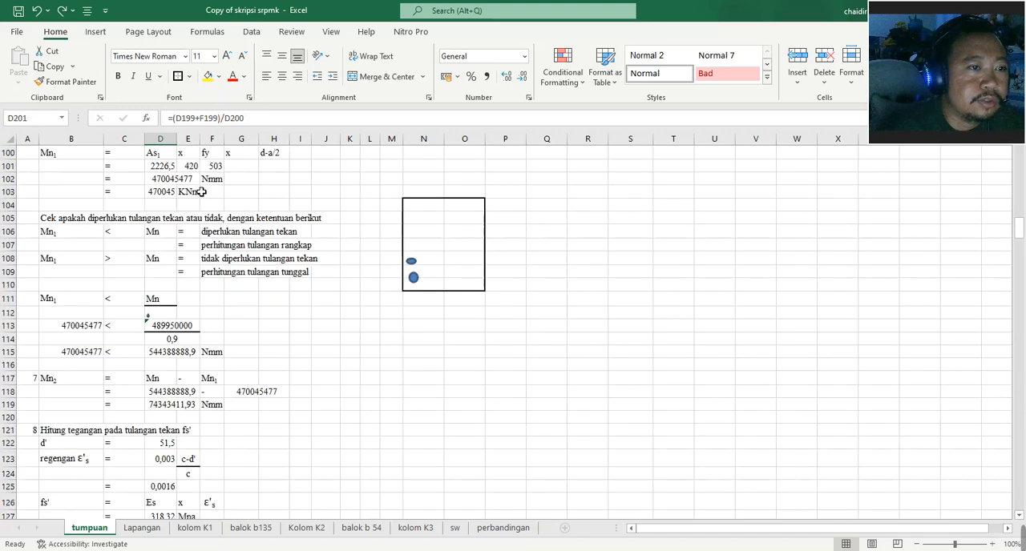
{"action": "scroll", "coordinate": [189, 204], "scroll_direction": "up", "scroll_amount": 7}
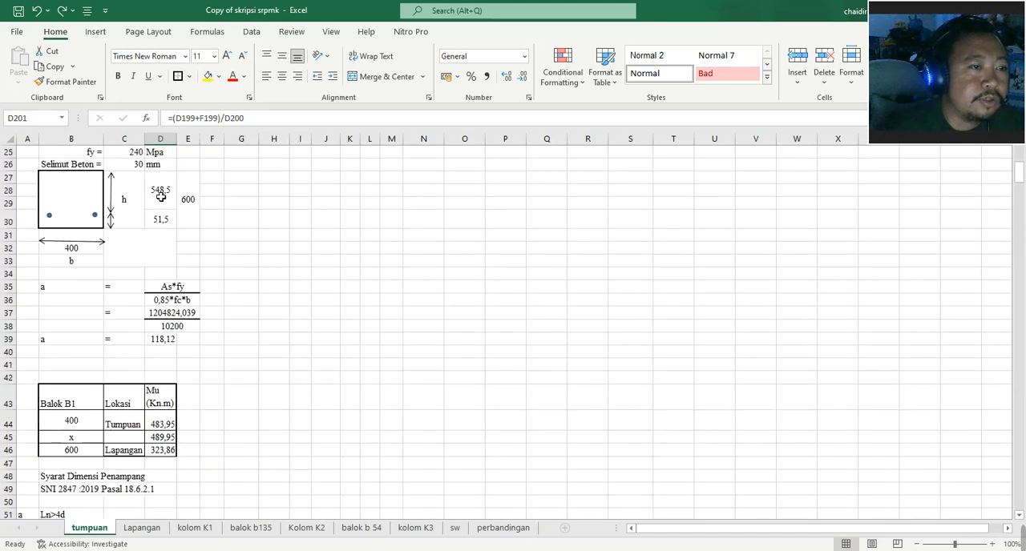
{"action": "scroll", "coordinate": [181, 217], "scroll_direction": "down", "scroll_amount": 20}
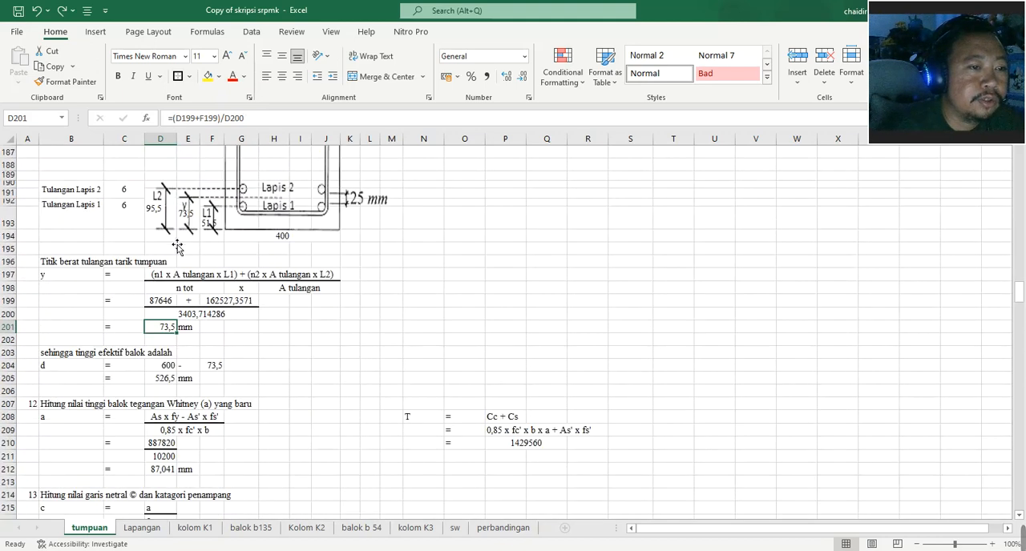
{"action": "scroll", "coordinate": [180, 244], "scroll_direction": "down", "scroll_amount": 3}
{"action": "scroll", "coordinate": [182, 251], "scroll_direction": "up", "scroll_amount": 2}
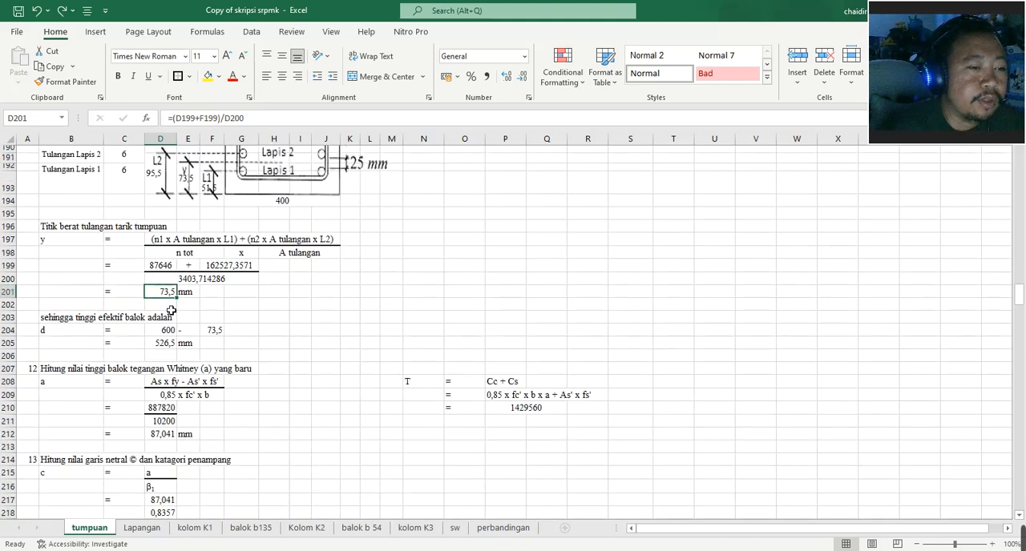
{"action": "scroll", "coordinate": [168, 290], "scroll_direction": "down", "scroll_amount": 5}
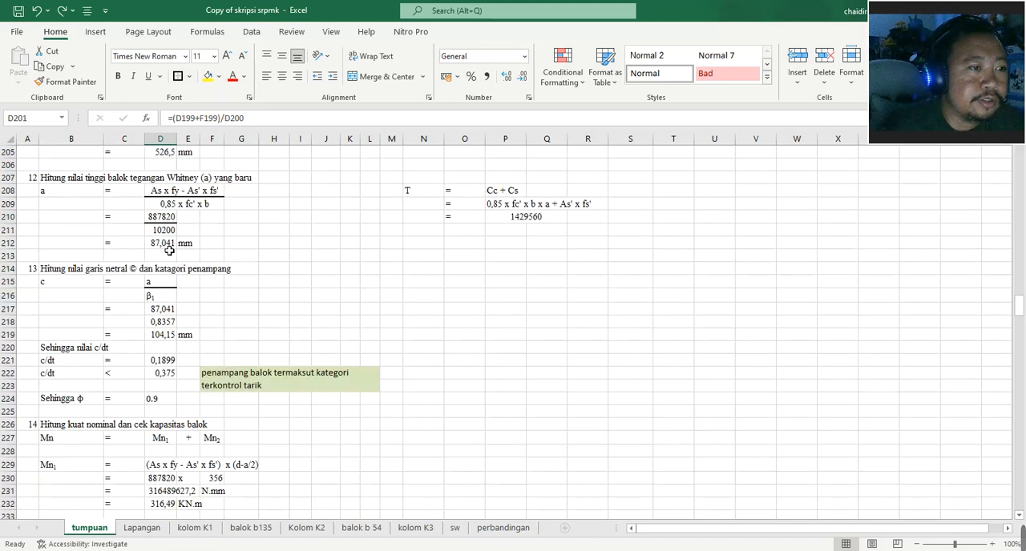
{"action": "scroll", "coordinate": [167, 271], "scroll_direction": "up", "scroll_amount": 3}
{"action": "left_click", "coordinate": [170, 271]}
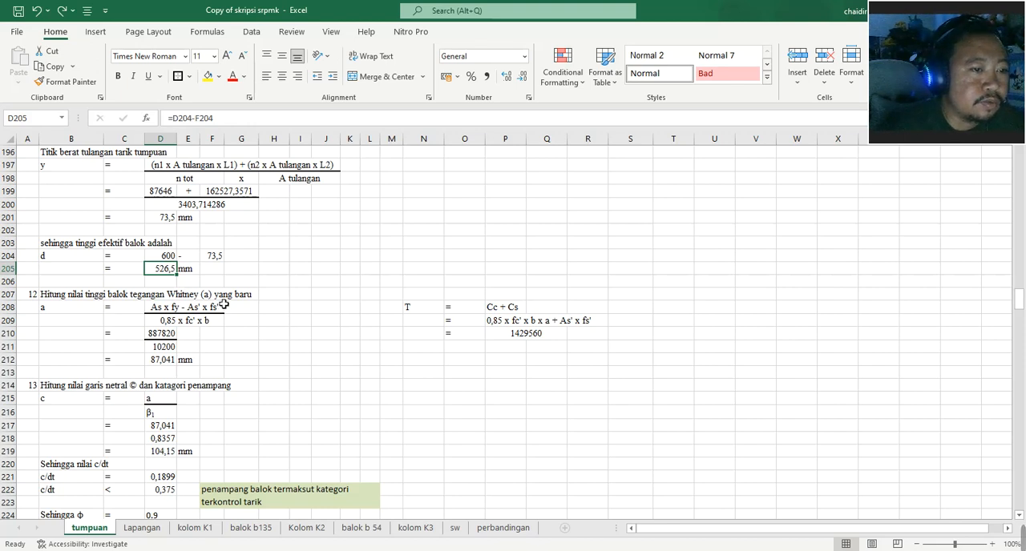
- Inspect the neutral axis depth formula in D219 and the c/dt ratio formula in D221
{"action": "scroll", "coordinate": [189, 330], "scroll_direction": "down", "scroll_amount": 1}
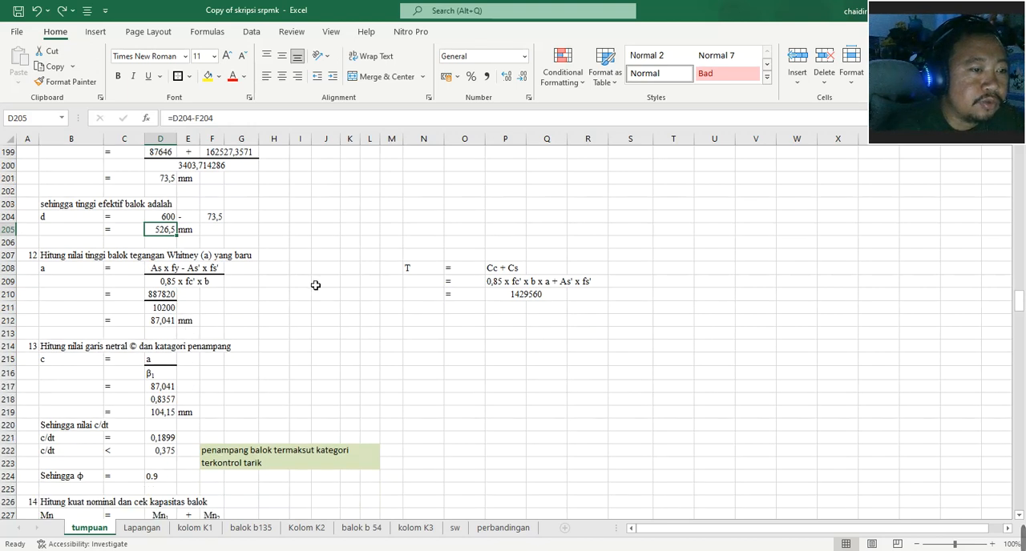
{"action": "scroll", "coordinate": [314, 287], "scroll_direction": "down", "scroll_amount": 4}
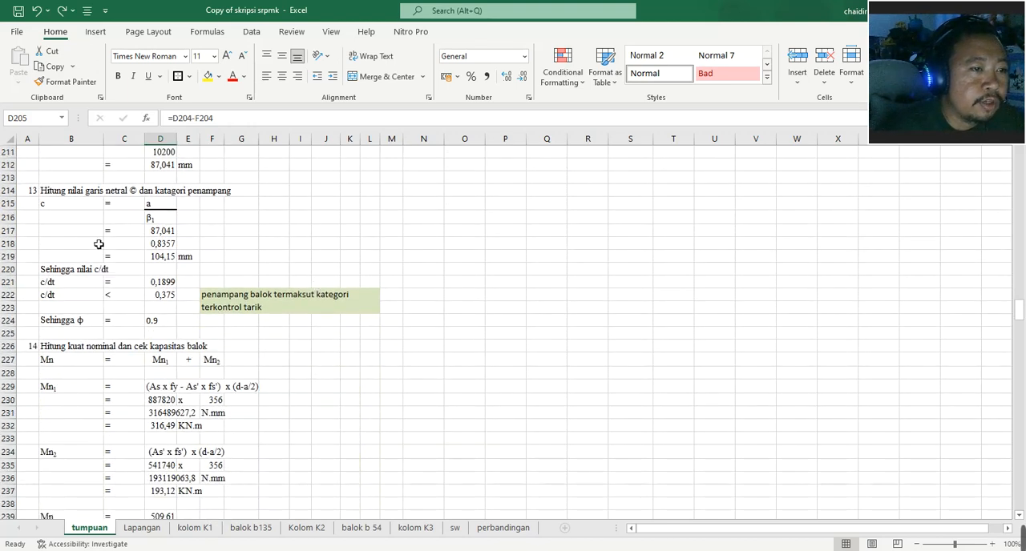
{"action": "left_click", "coordinate": [168, 261]}
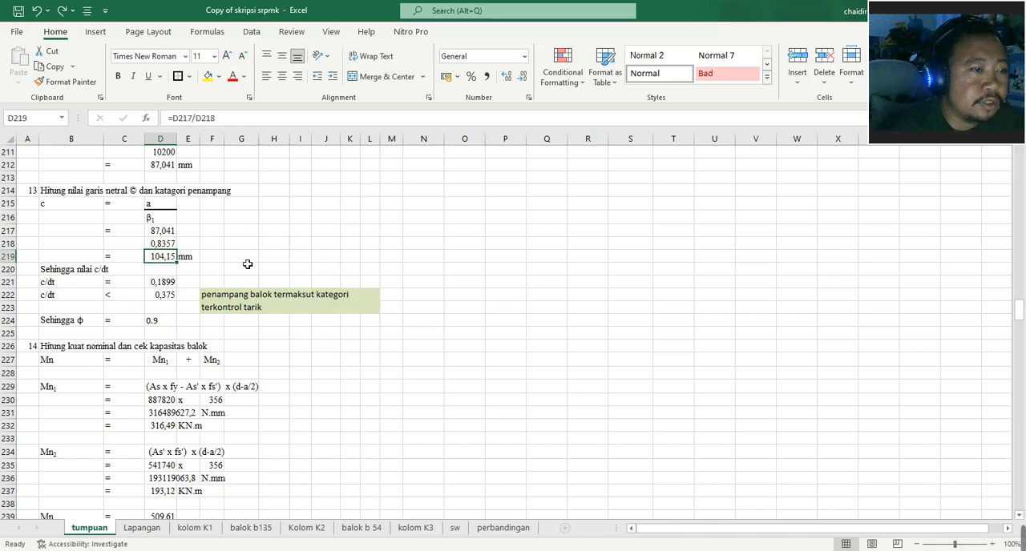
{"action": "scroll", "coordinate": [177, 265], "scroll_direction": "down", "scroll_amount": 1}
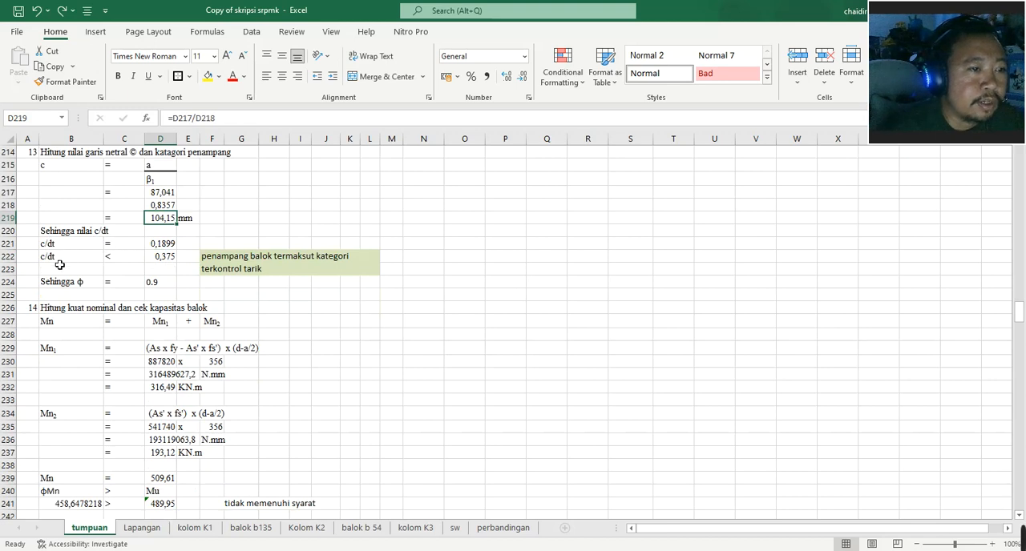
{"action": "left_click", "coordinate": [168, 243]}
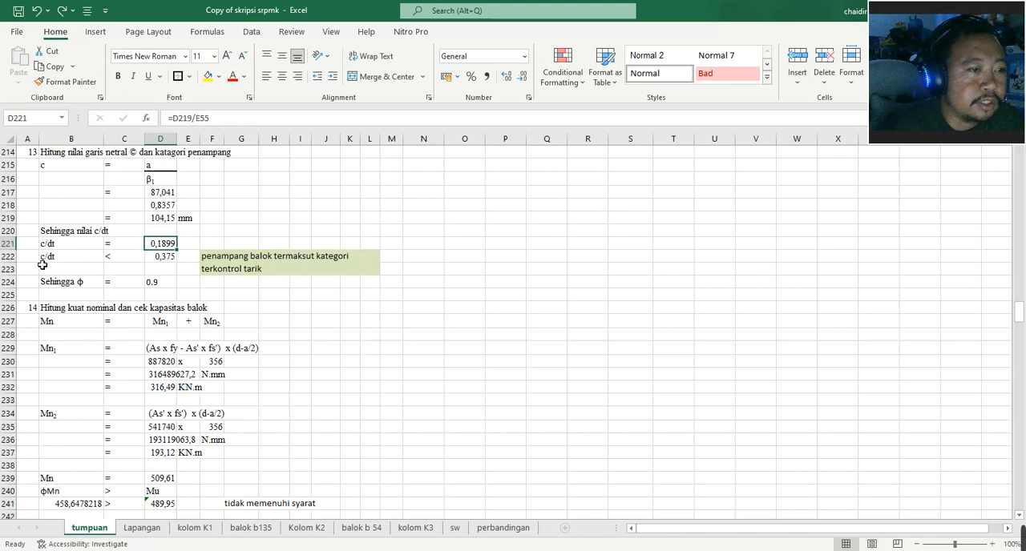
- Correct "termaksut" to "termaksud" in the value-if-true text of the section category formula in F222
{"action": "scroll", "coordinate": [160, 277], "scroll_direction": "down", "scroll_amount": 2}
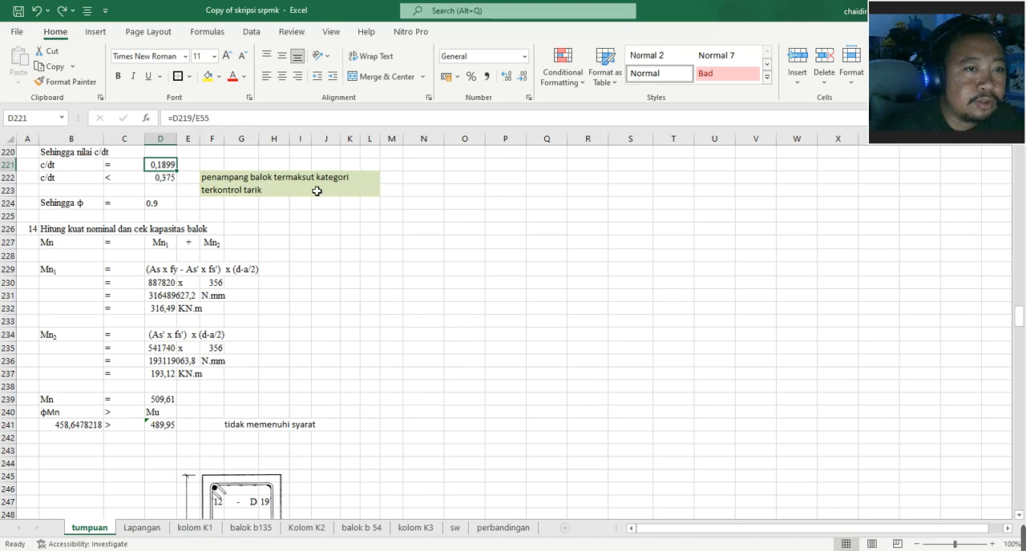
{"action": "left_click", "coordinate": [205, 187]}
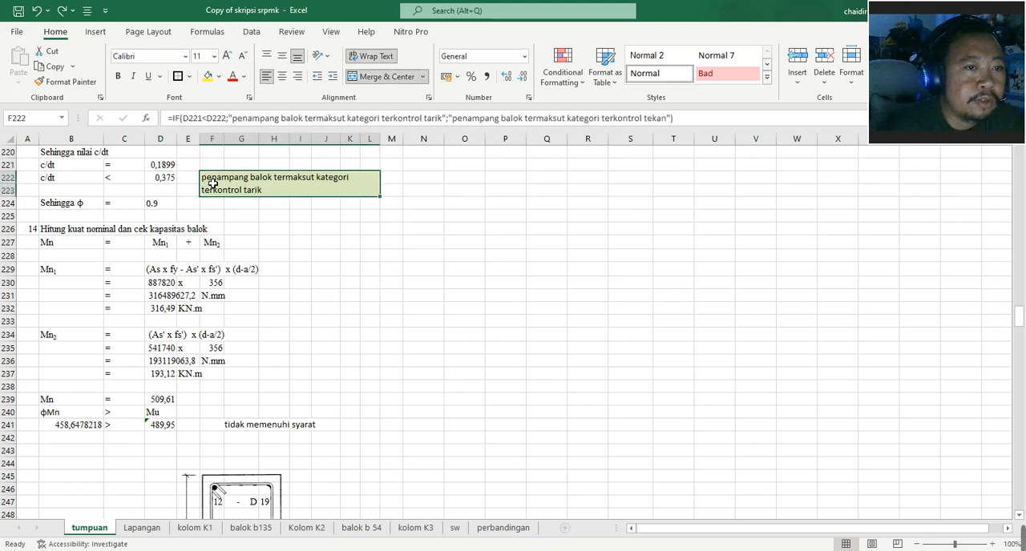
{"action": "left_click", "coordinate": [347, 118]}
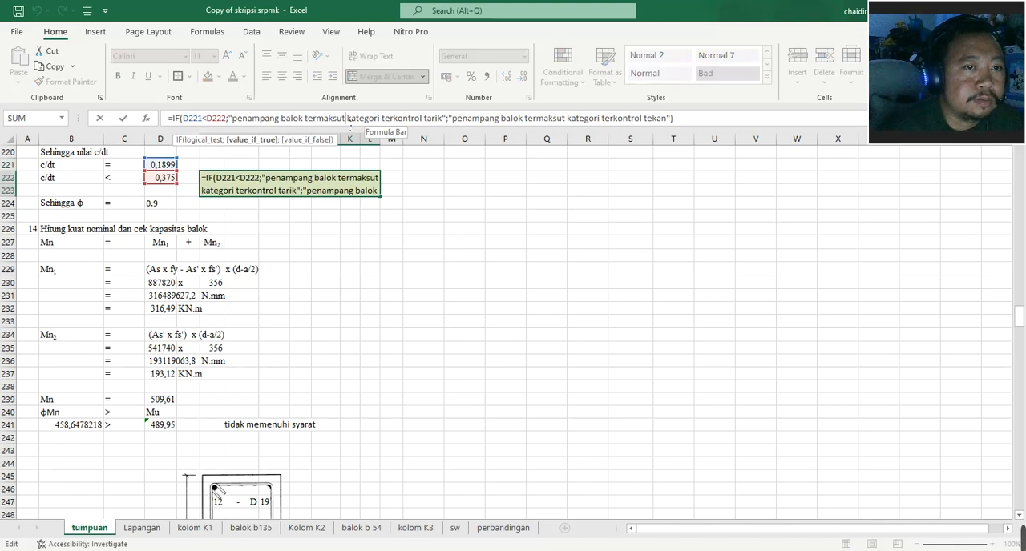
{"action": "key", "text": "BackSpace"}
{"action": "type", "text": "d"}
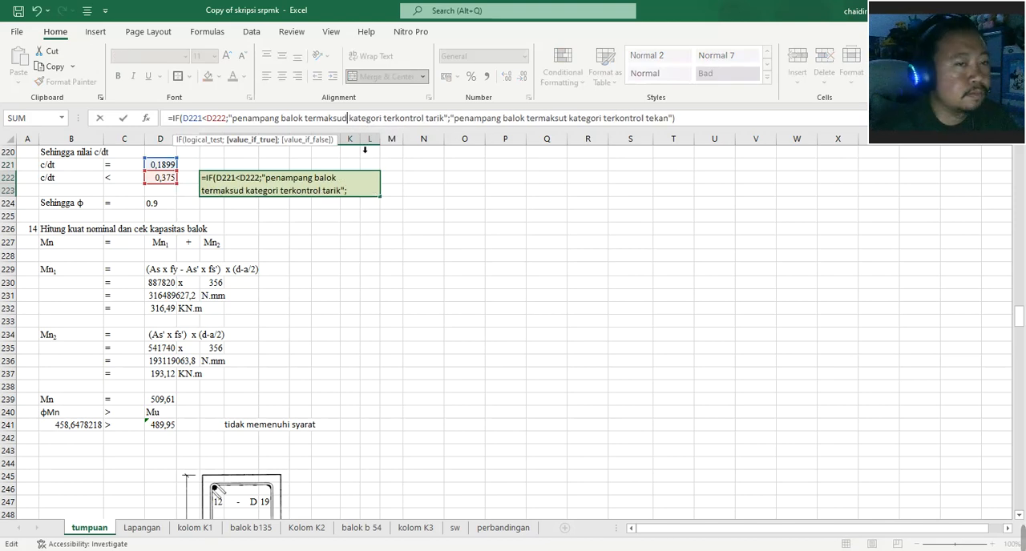
{"action": "left_click", "coordinate": [403, 228]}
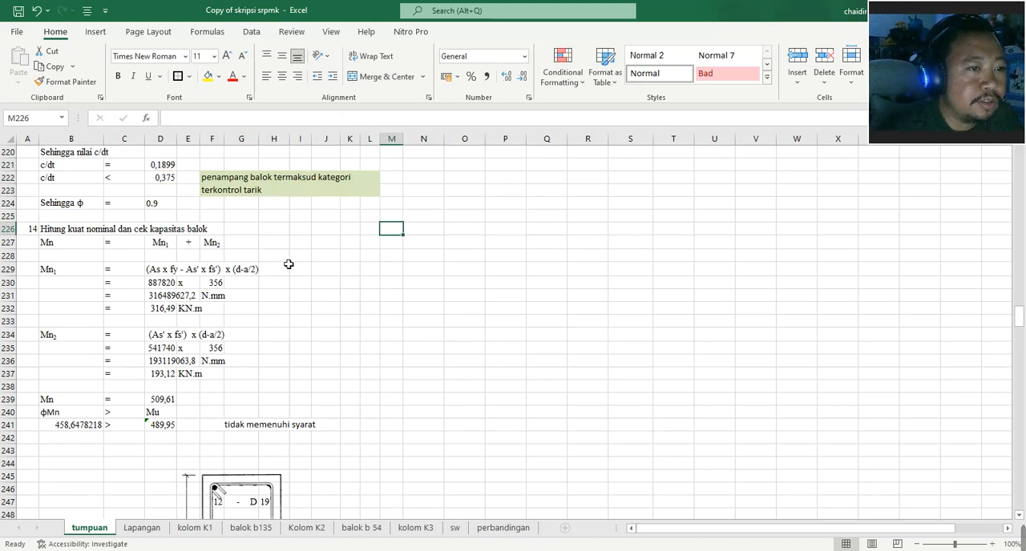
- Review the nominal strength section from row 226, inspecting the Mn formula in D239 and the ϕMn formula in B241
{"action": "left_click", "coordinate": [46, 231]}
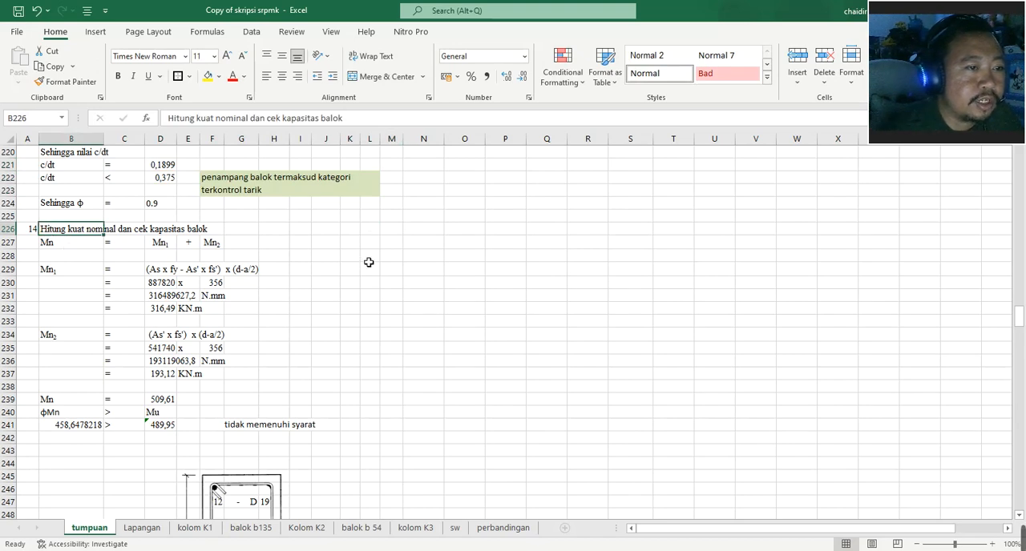
{"action": "left_click", "coordinate": [72, 244]}
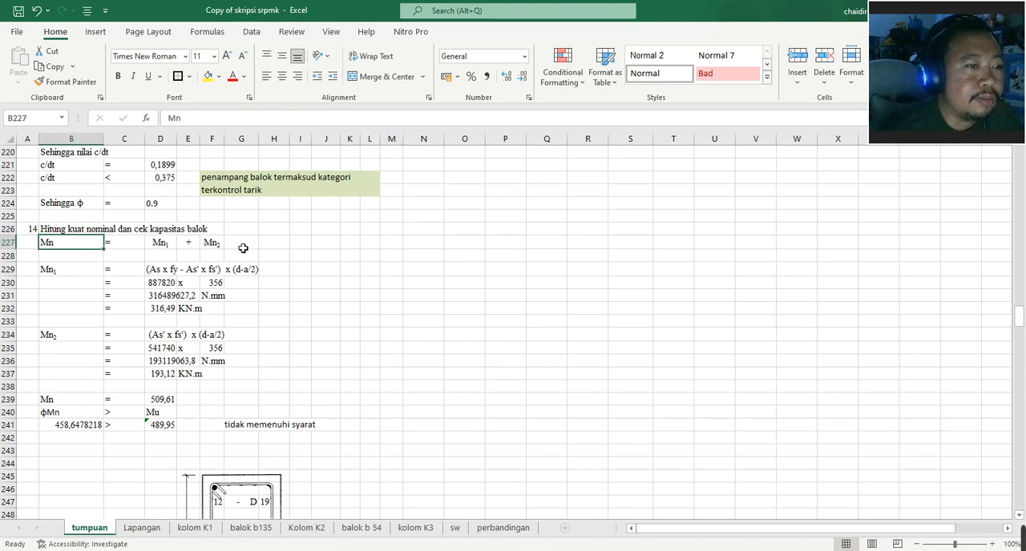
{"action": "scroll", "coordinate": [189, 316], "scroll_direction": "down", "scroll_amount": 2}
{"action": "left_click", "coordinate": [165, 324]}
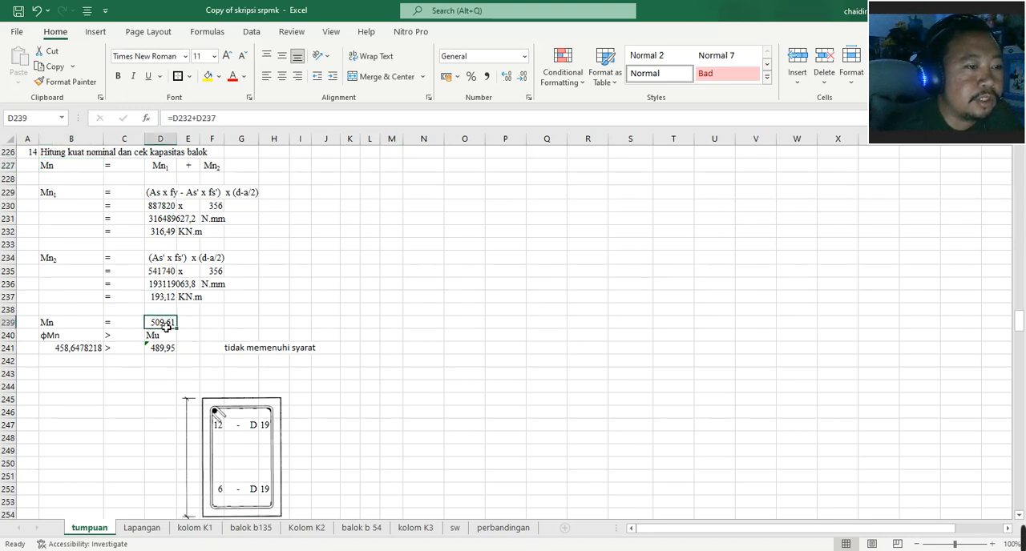
{"action": "left_click", "coordinate": [64, 350]}
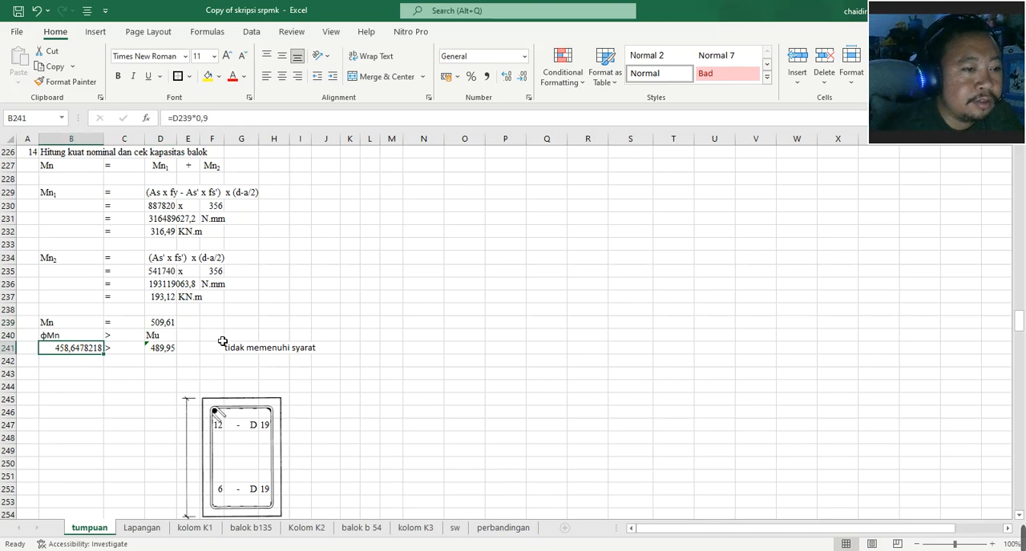
- Set the number of tension bars n in D149 to 14
{"action": "scroll", "coordinate": [223, 342], "scroll_direction": "up", "scroll_amount": 20}
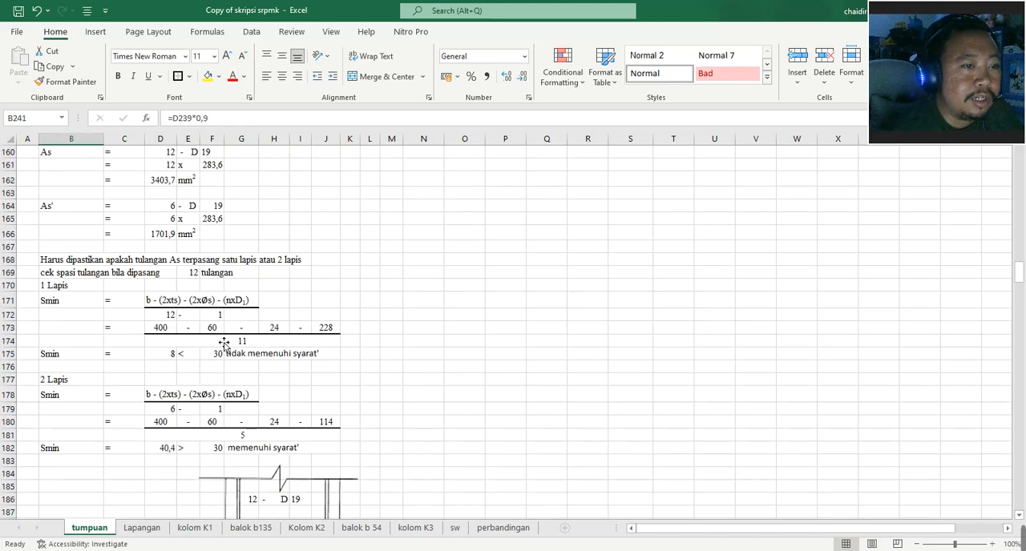
{"action": "left_click", "coordinate": [163, 291]}
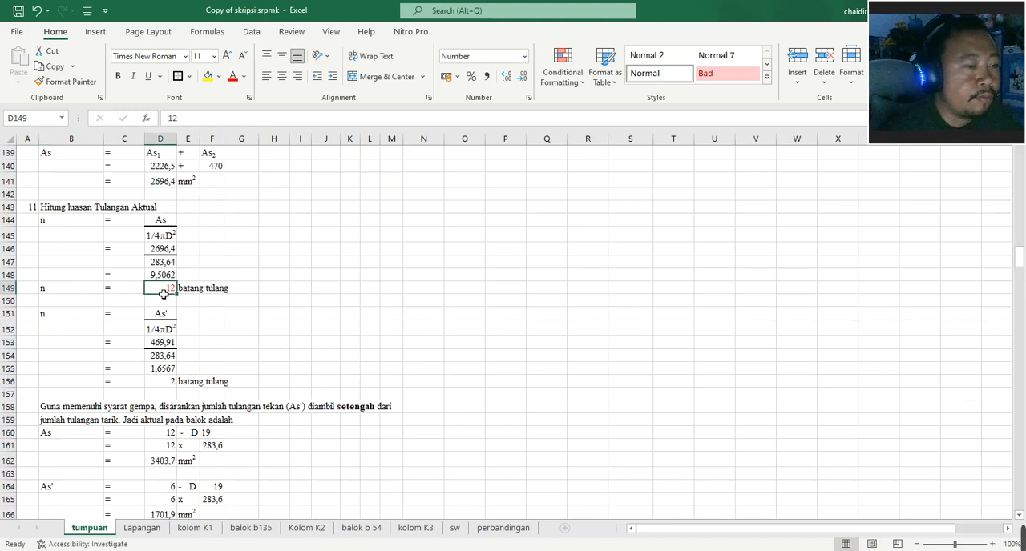
{"action": "type", "text": "1"}
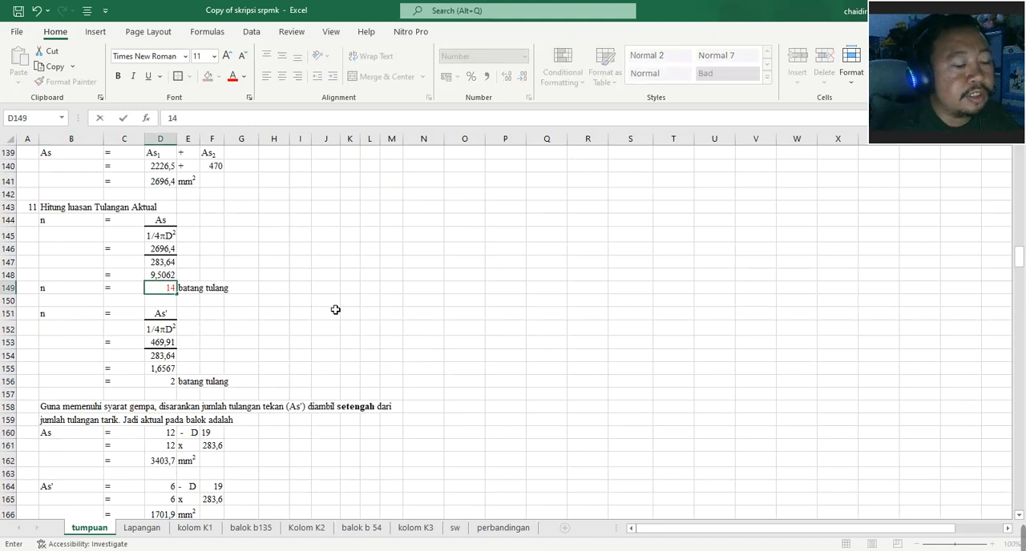
{"action": "left_click", "coordinate": [329, 305]}
- Check the recalculated bar areas, bar spacing and moment capacity, and inspect the capacity check formula in F241
{"action": "scroll", "coordinate": [246, 320], "scroll_direction": "down", "scroll_amount": 6}
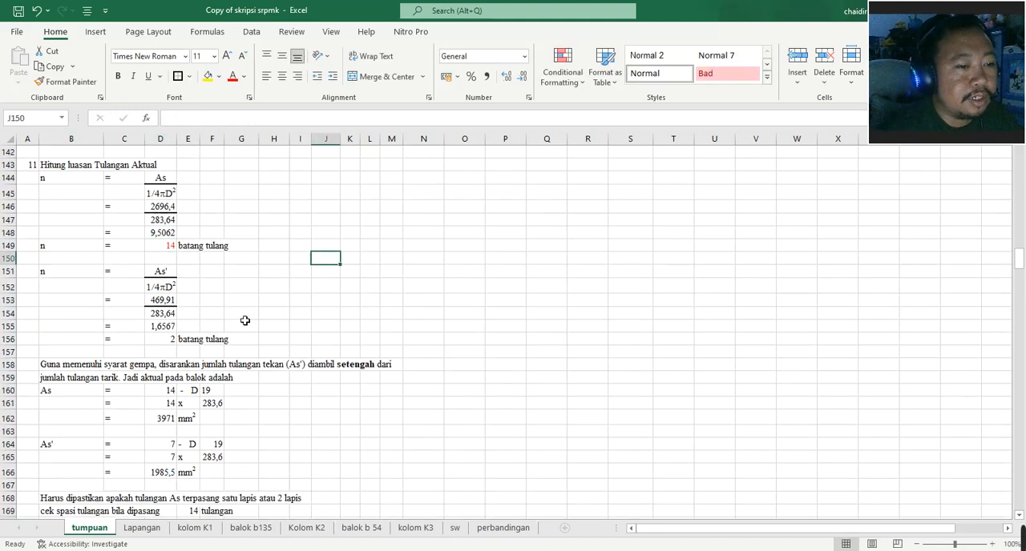
{"action": "scroll", "coordinate": [246, 321], "scroll_direction": "down", "scroll_amount": 3}
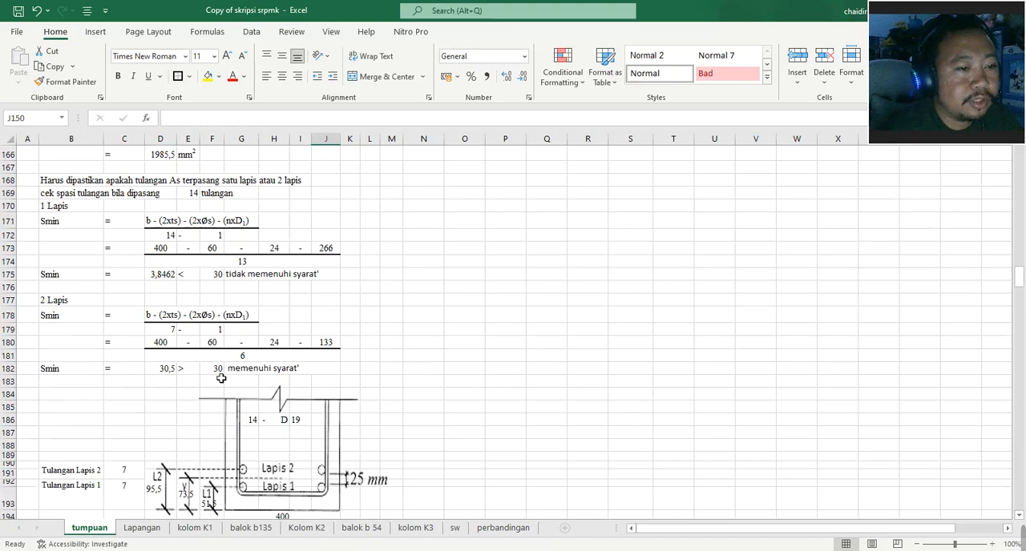
{"action": "scroll", "coordinate": [221, 379], "scroll_direction": "down", "scroll_amount": 20}
{"action": "scroll", "coordinate": [223, 383], "scroll_direction": "up", "scroll_amount": 2}
{"action": "scroll", "coordinate": [223, 383], "scroll_direction": "up", "scroll_amount": 3}
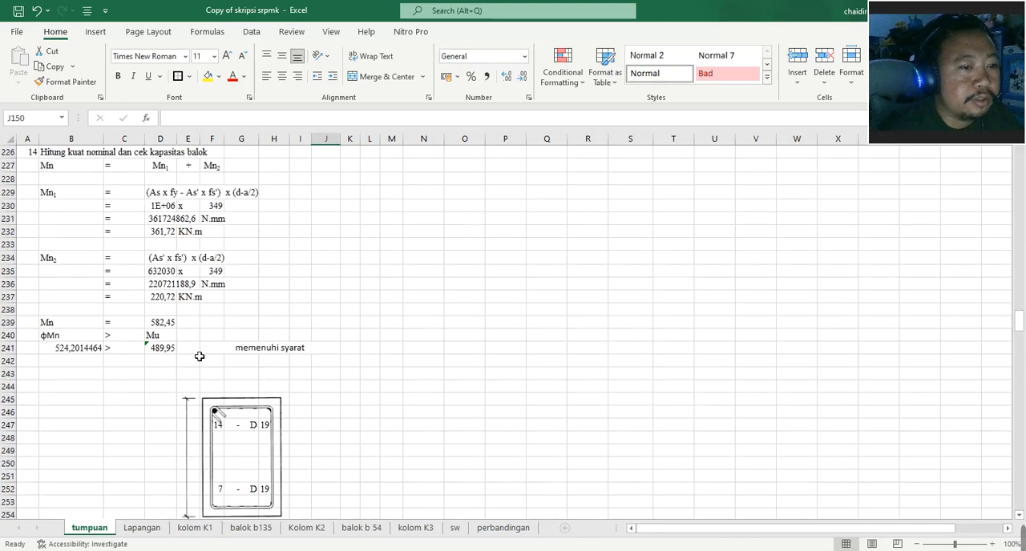
{"action": "left_click", "coordinate": [257, 351]}
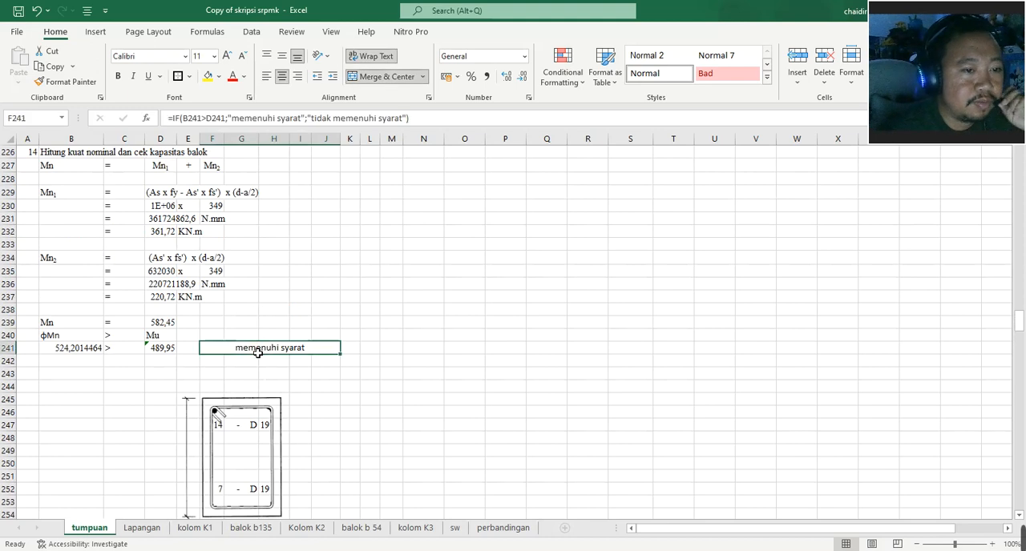